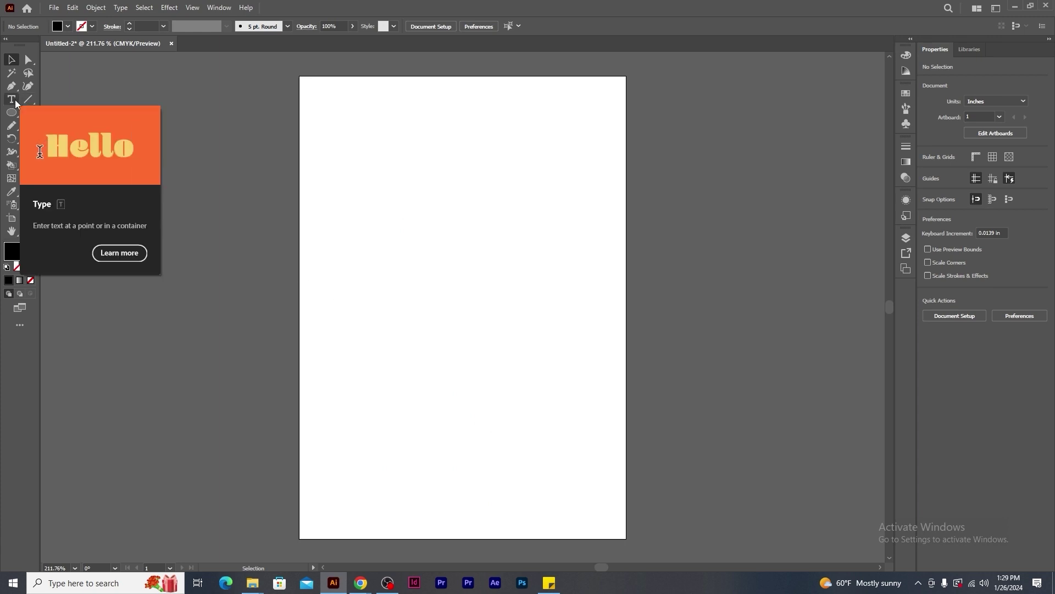
Replace a full-artboard text area with a smaller inset area-type frame filled with Lorem ipsum.
{"action": "left_click_drag", "start_coordinate": [15, 103], "coordinate": [68, 101]}
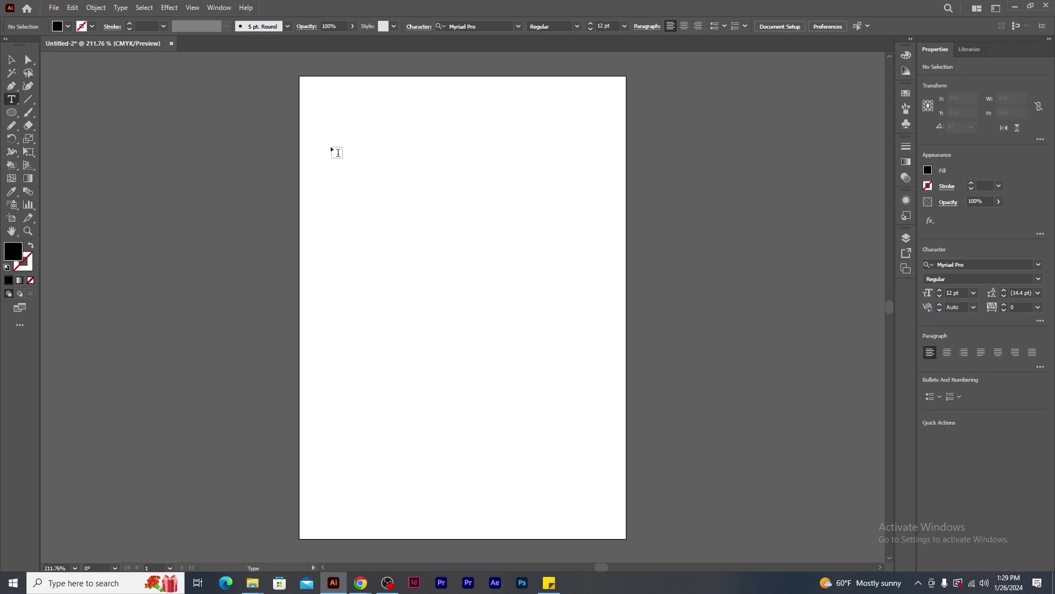
{"action": "left_click_drag", "start_coordinate": [306, 82], "coordinate": [627, 539]}
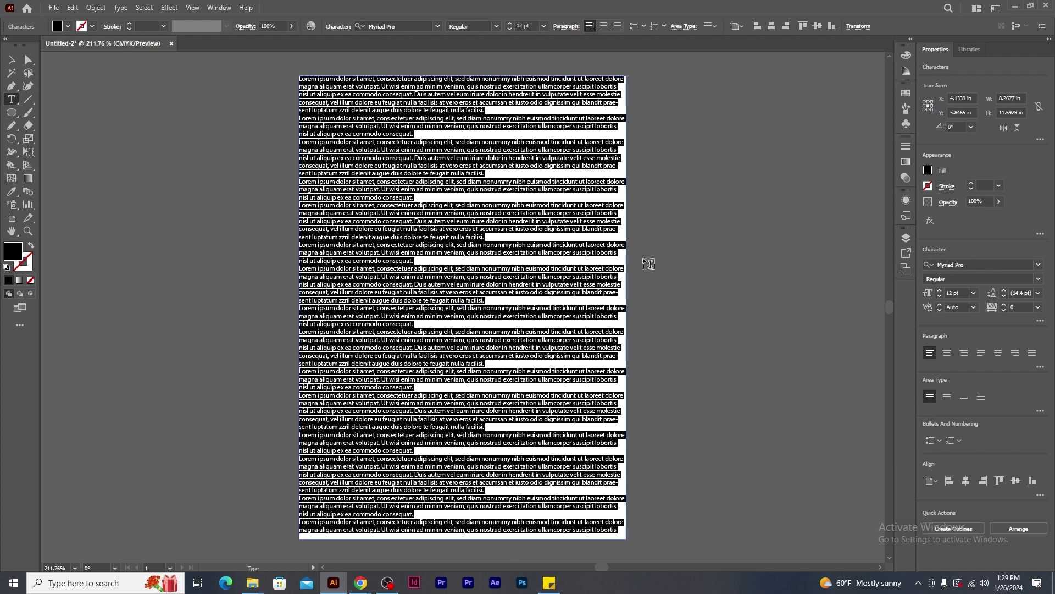
{"action": "left_click", "coordinate": [11, 60]}
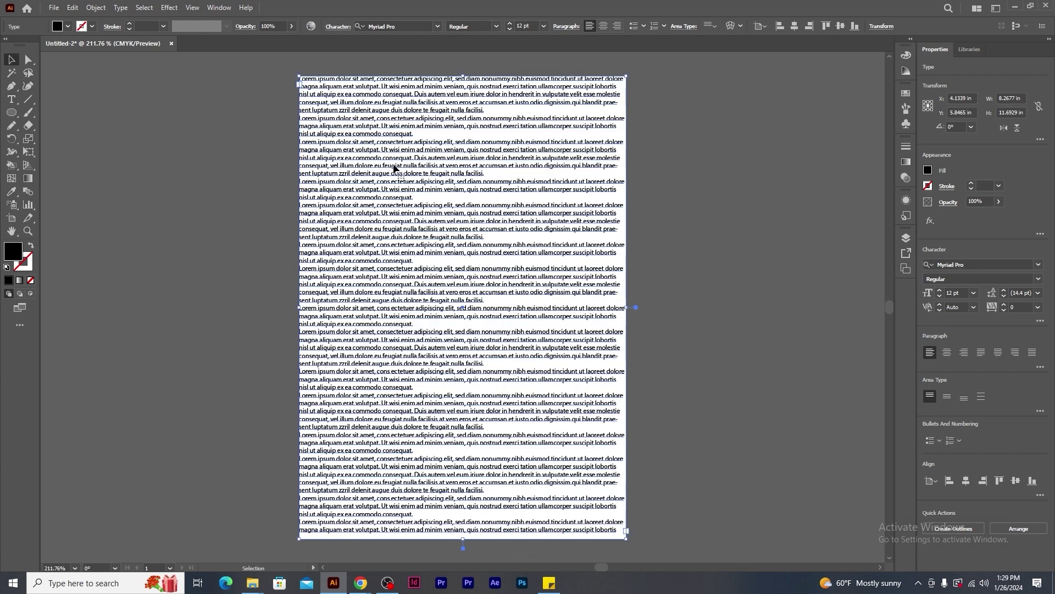
{"action": "key", "text": "Delete"}
{"action": "left_click", "coordinate": [13, 101]}
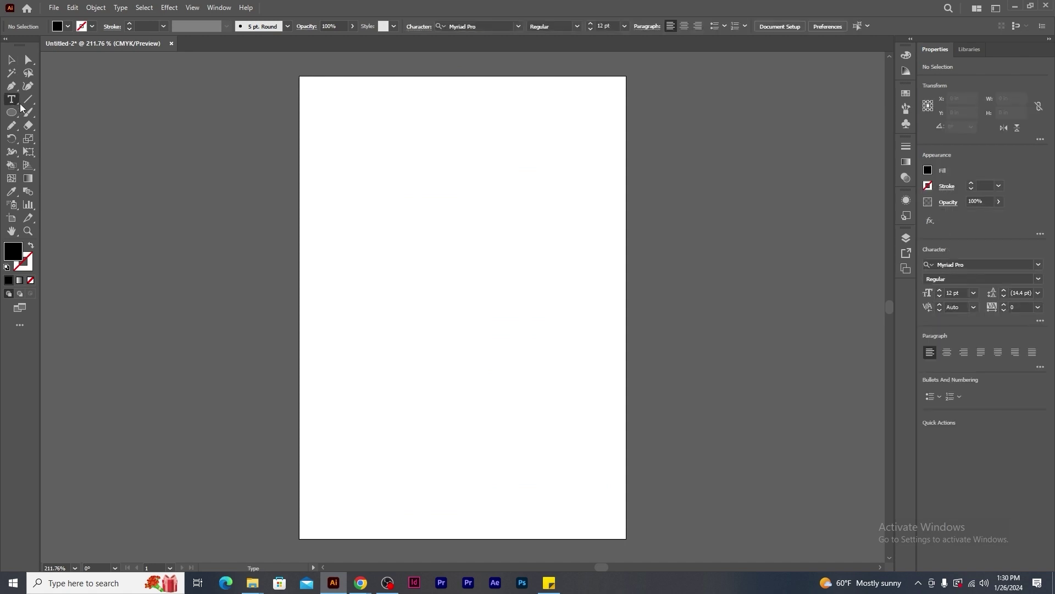
{"action": "left_click_drag", "start_coordinate": [325, 103], "coordinate": [603, 517]}
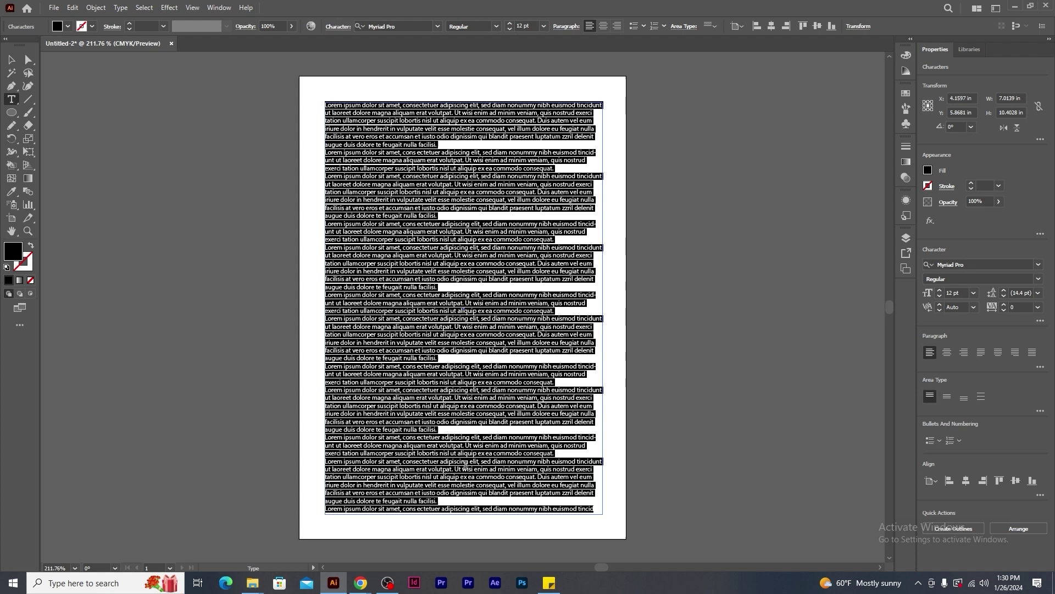
Search Google for 'global warming' in Chrome.
{"action": "left_click", "coordinate": [361, 583]}
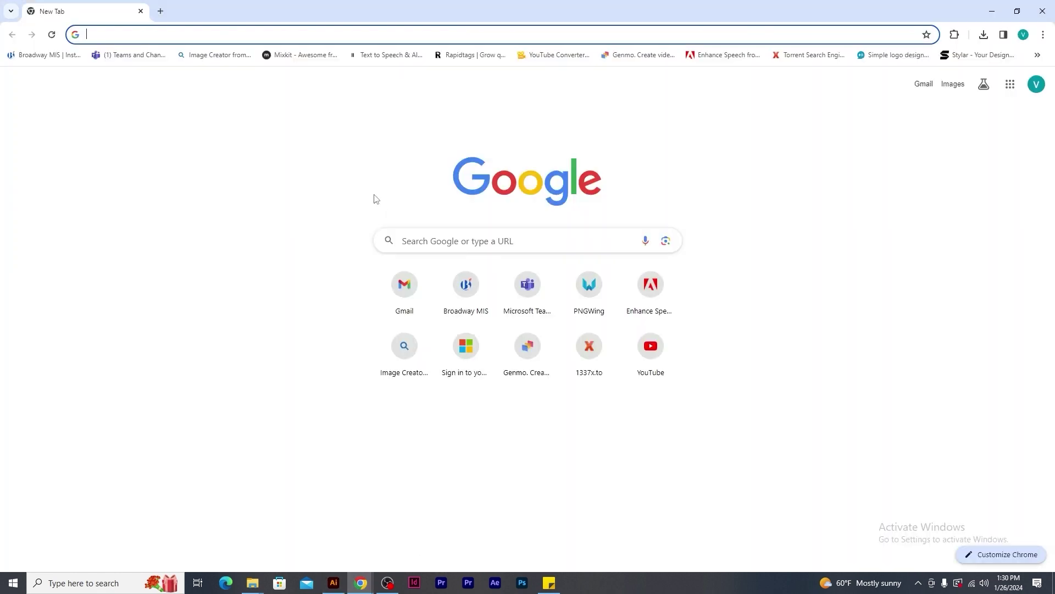
{"action": "left_click", "coordinate": [289, 35]}
{"action": "type", "text": "glo"}
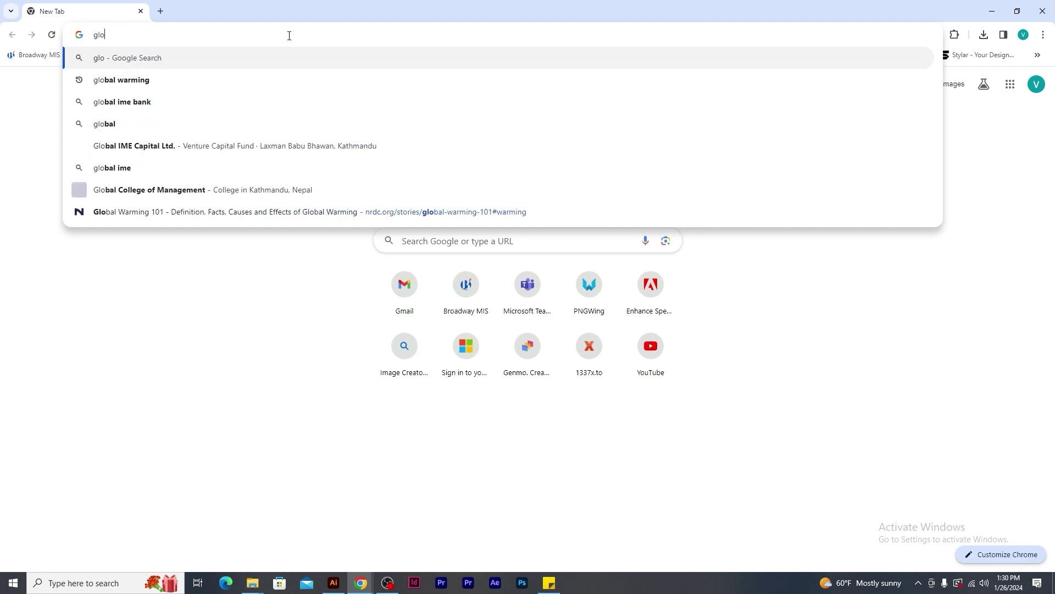
{"action": "type", "text": "bal warmn"}
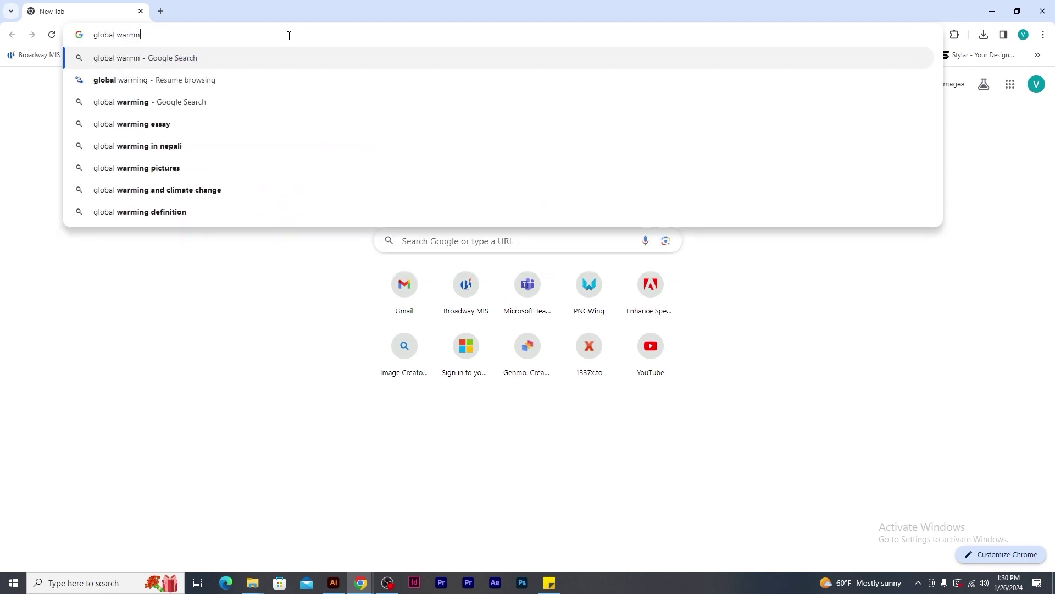
{"action": "key", "text": "BackSpace"}
{"action": "type", "text": "in"}
{"action": "key", "text": "Return"}
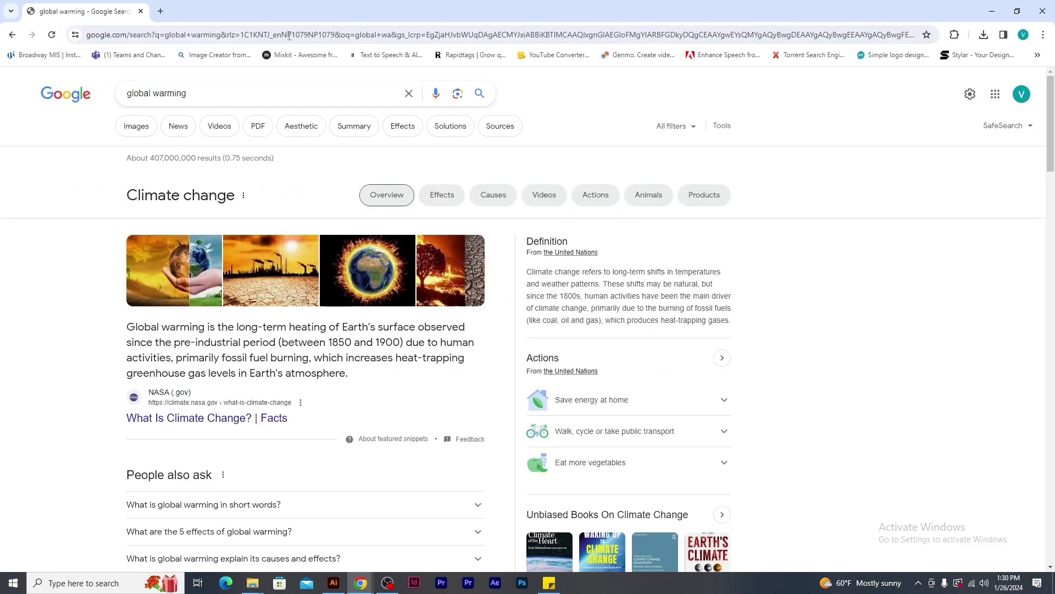
Open the NRDC Global Warming 101 result and copy its first answer paragraph.
{"action": "scroll", "coordinate": [278, 308], "scroll_direction": "down", "scroll_amount": 4}
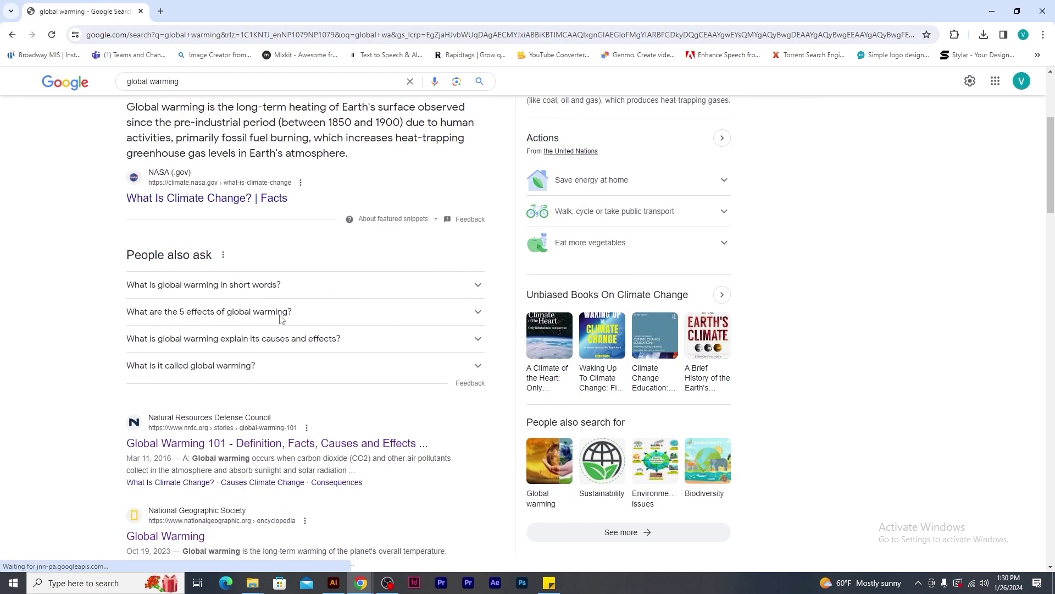
{"action": "left_click", "coordinate": [239, 447]}
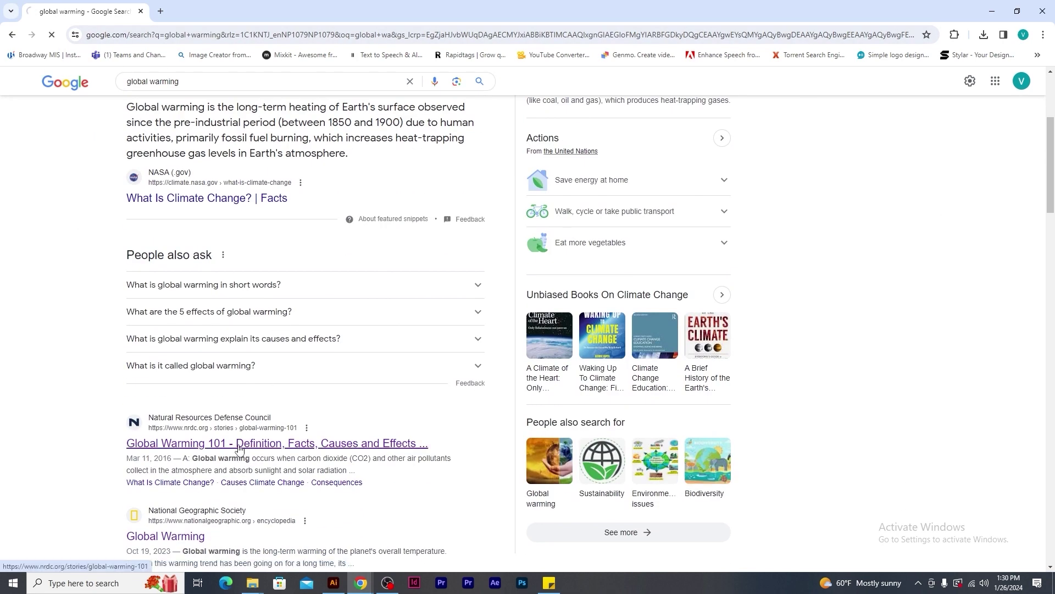
{"action": "scroll", "coordinate": [424, 364], "scroll_direction": "down", "scroll_amount": 7}
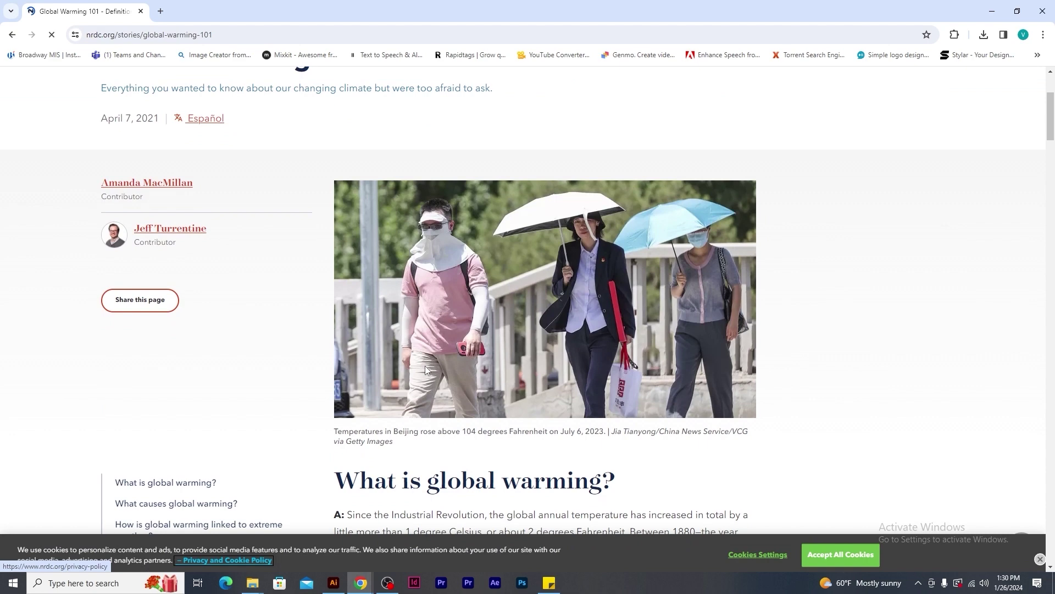
{"action": "left_click_drag", "start_coordinate": [348, 253], "coordinate": [617, 348]}
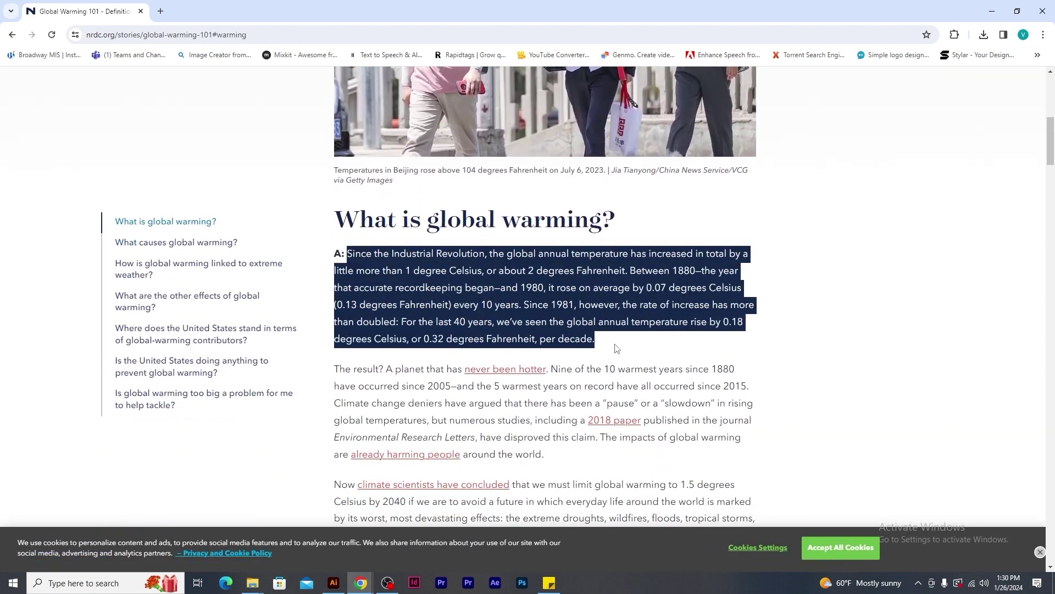
{"action": "right_click", "coordinate": [438, 288]}
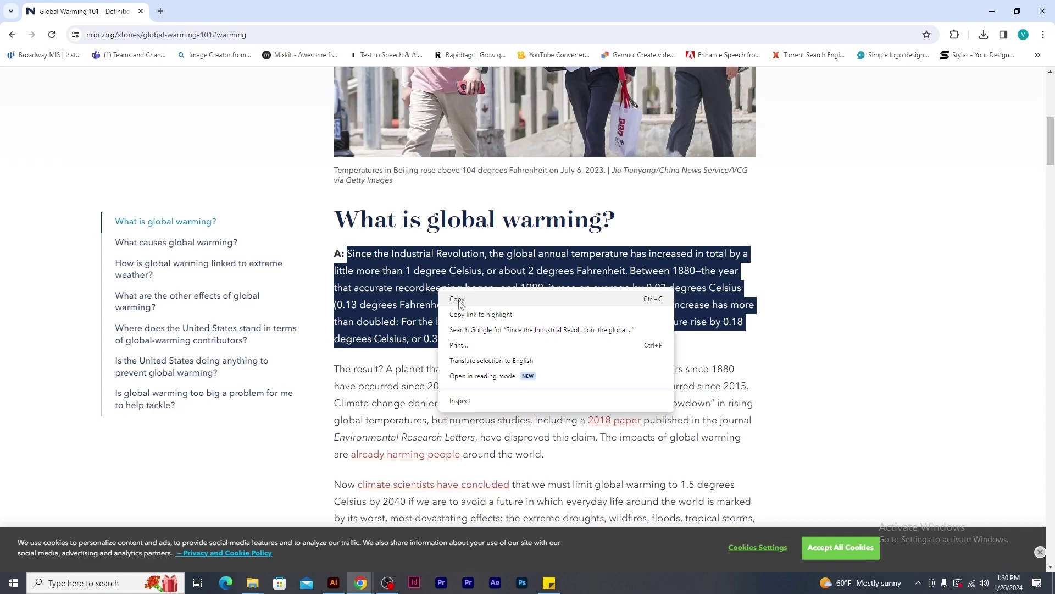
{"action": "left_click", "coordinate": [459, 300]}
Paste the first paragraph into the frame, then add the paragraph beginning 'The result?'.
{"action": "key", "text": "alt+Tab"}
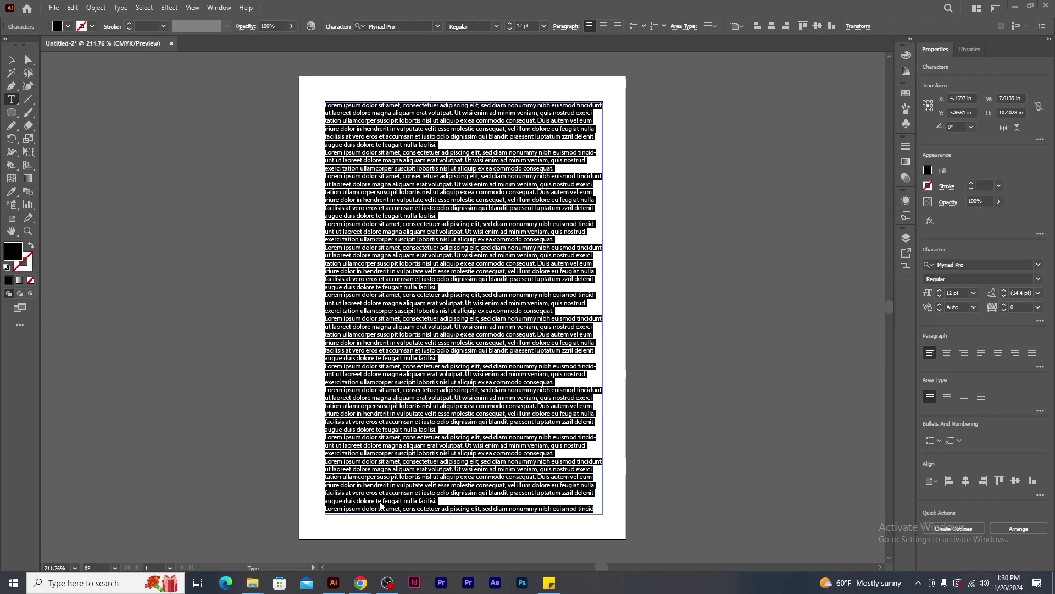
{"action": "key", "text": "ctrl+v"}
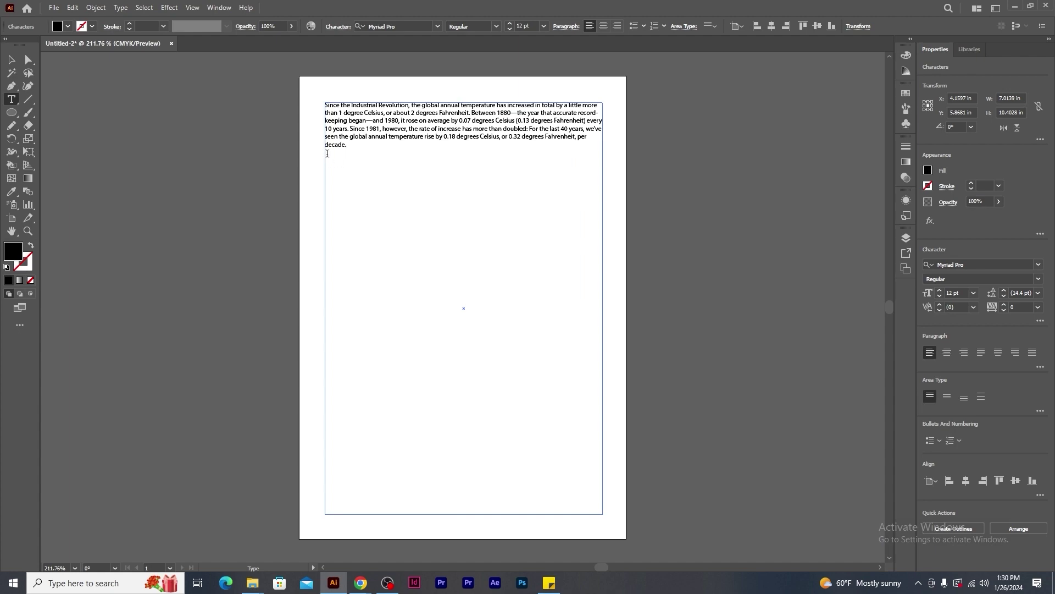
{"action": "key", "text": "alt+Tab"}
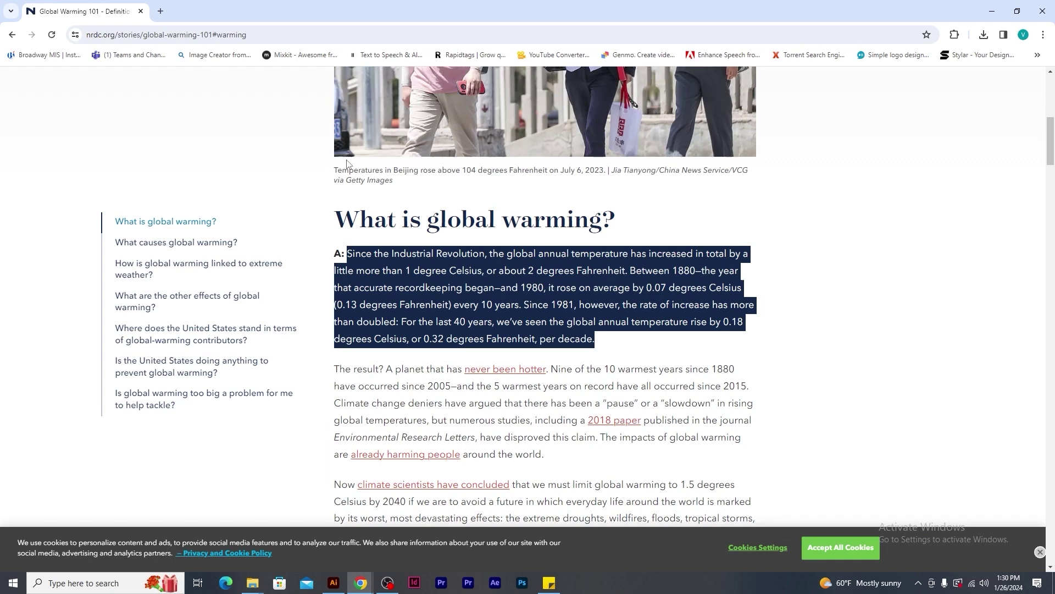
{"action": "scroll", "coordinate": [558, 302], "scroll_direction": "down", "scroll_amount": 1}
{"action": "left_click_drag", "start_coordinate": [557, 302], "coordinate": [324, 208]}
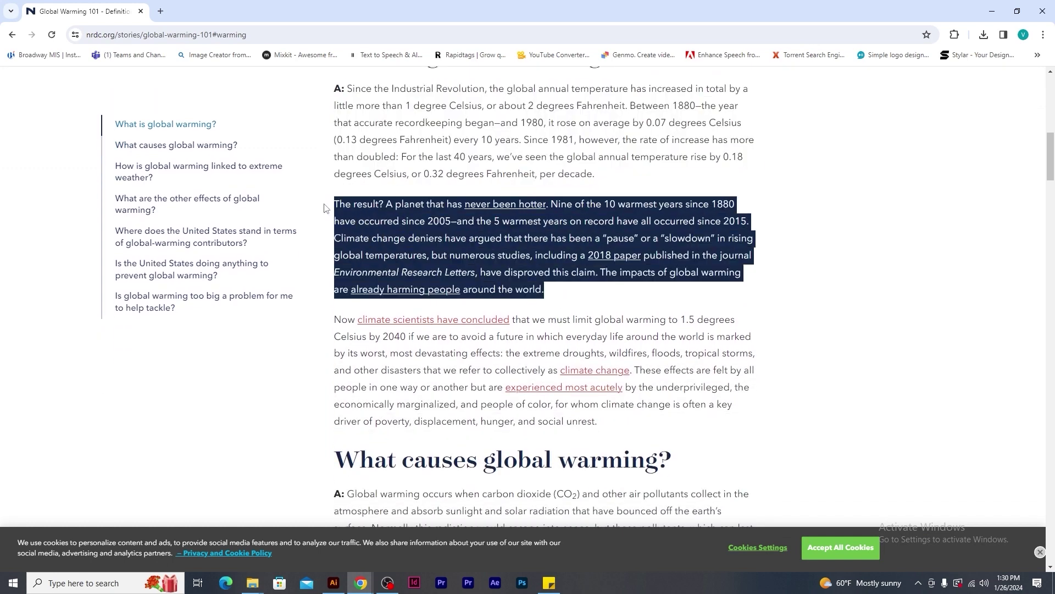
{"action": "key", "text": "ctrl+c"}
{"action": "key", "text": "alt+Tab"}
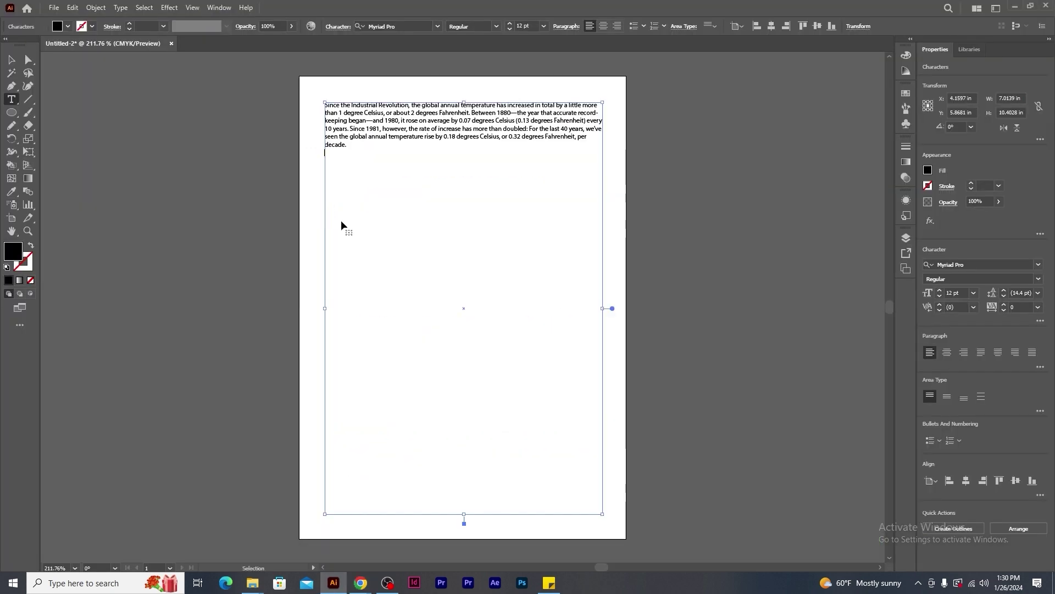
{"action": "key", "text": "ctrl+v"}
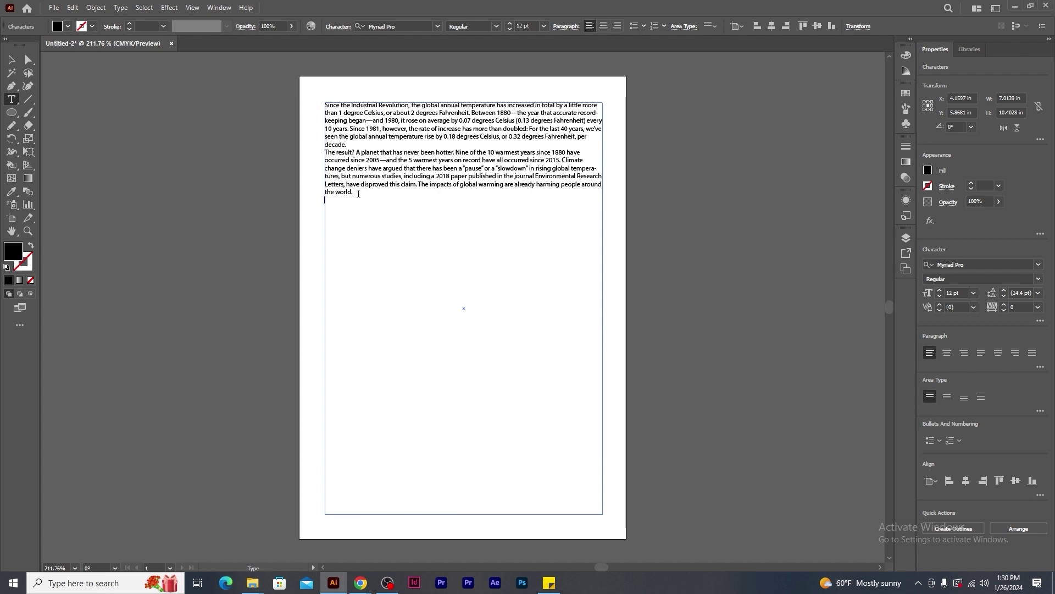
Append the 'Now climate scientists' and 'Global warming occurs' paragraphs to the text.
{"action": "key", "text": "alt+Tab"}
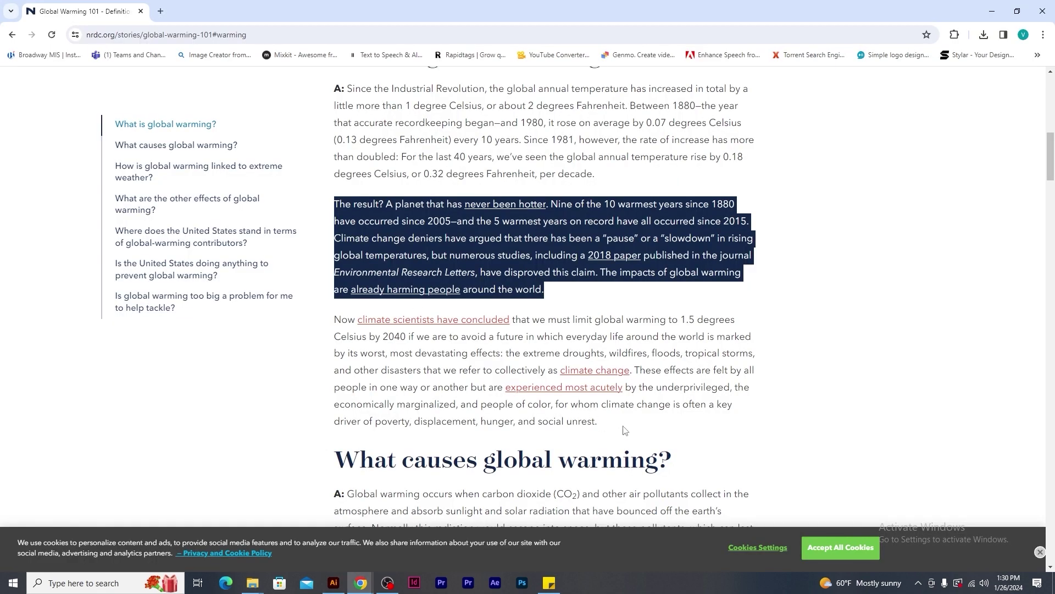
{"action": "left_click_drag", "start_coordinate": [625, 430], "coordinate": [321, 319]}
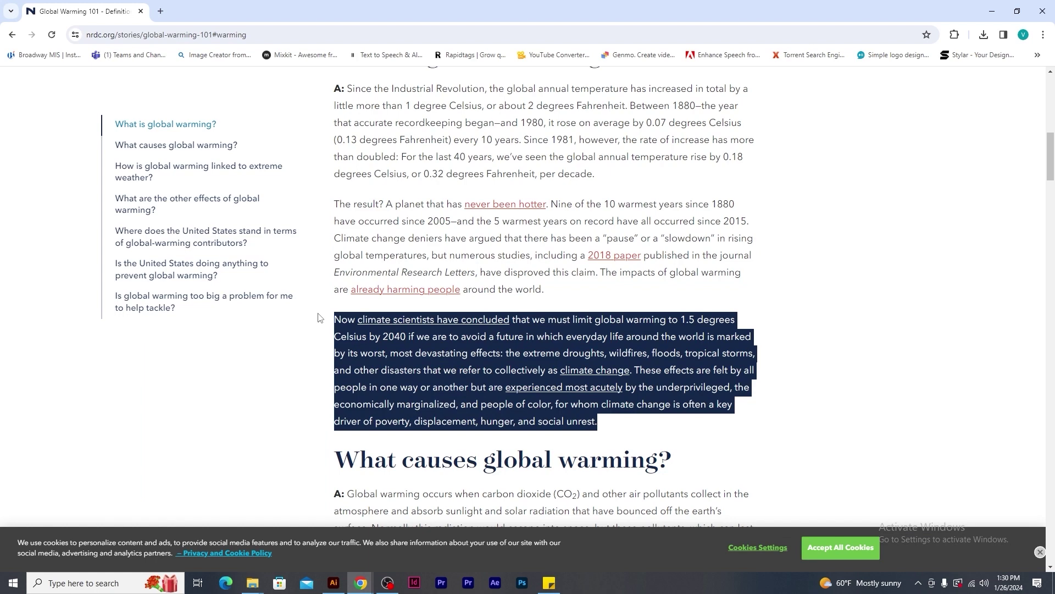
{"action": "key", "text": "alt+Tab"}
{"action": "key", "text": "ctrl+v"}
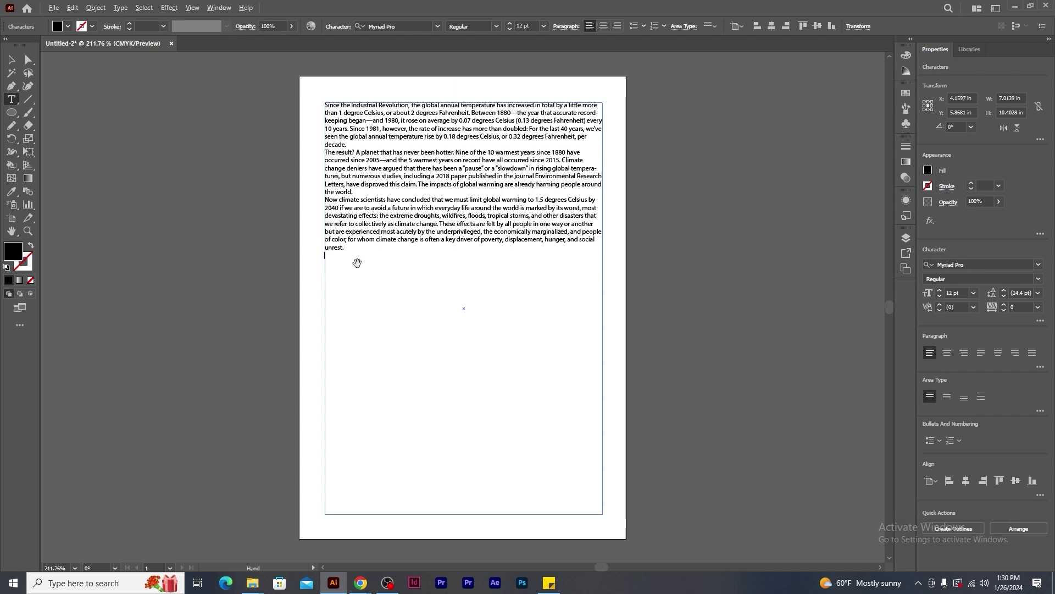
{"action": "key", "text": "alt+Tab"}
{"action": "scroll", "coordinate": [505, 320], "scroll_direction": "down", "scroll_amount": 5}
{"action": "left_click_drag", "start_coordinate": [464, 266], "coordinate": [342, 165]}
{"action": "key", "text": "alt+Tab"}
Append the 'Though natural cycles' and 'In 2015' paragraphs to the end of the text.
{"action": "key", "text": "alt+Tab"}
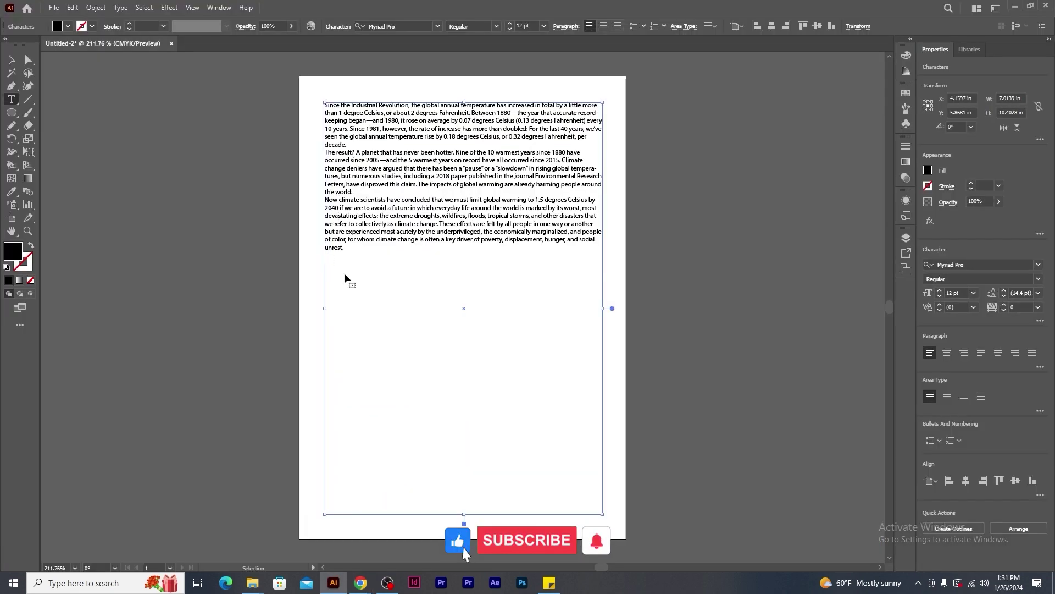
{"action": "key", "text": "ctrl+v"}
{"action": "key", "text": "alt+Tab"}
{"action": "scroll", "coordinate": [438, 294], "scroll_direction": "down", "scroll_amount": 2}
{"action": "left_click_drag", "start_coordinate": [438, 295], "coordinate": [330, 188]}
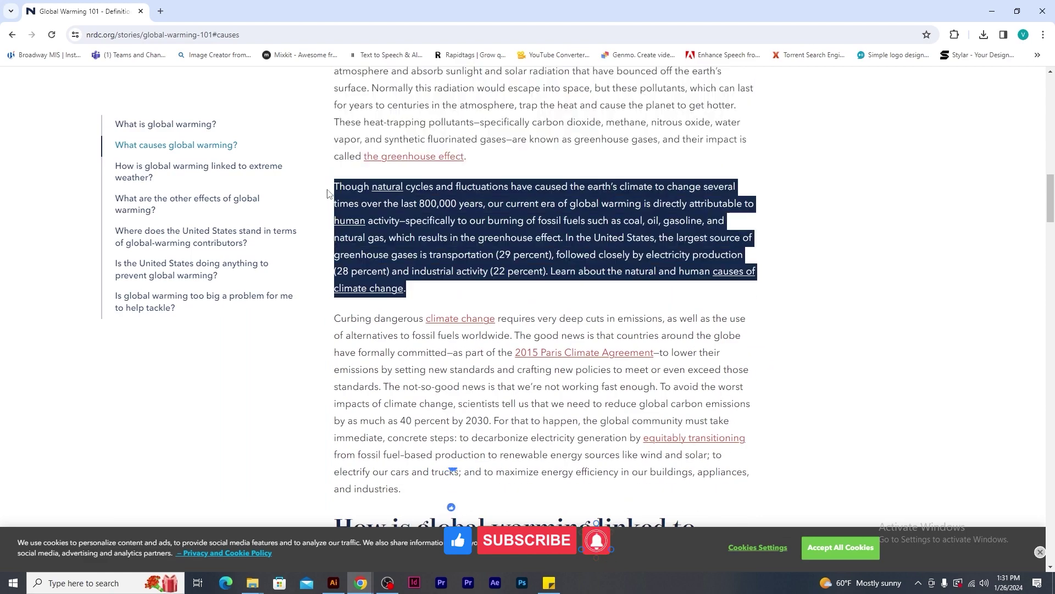
{"action": "key", "text": "ctrl+c"}
{"action": "key", "text": "alt+Tab"}
{"action": "key", "text": "ctrl+v"}
{"action": "key", "text": "alt+Tab"}
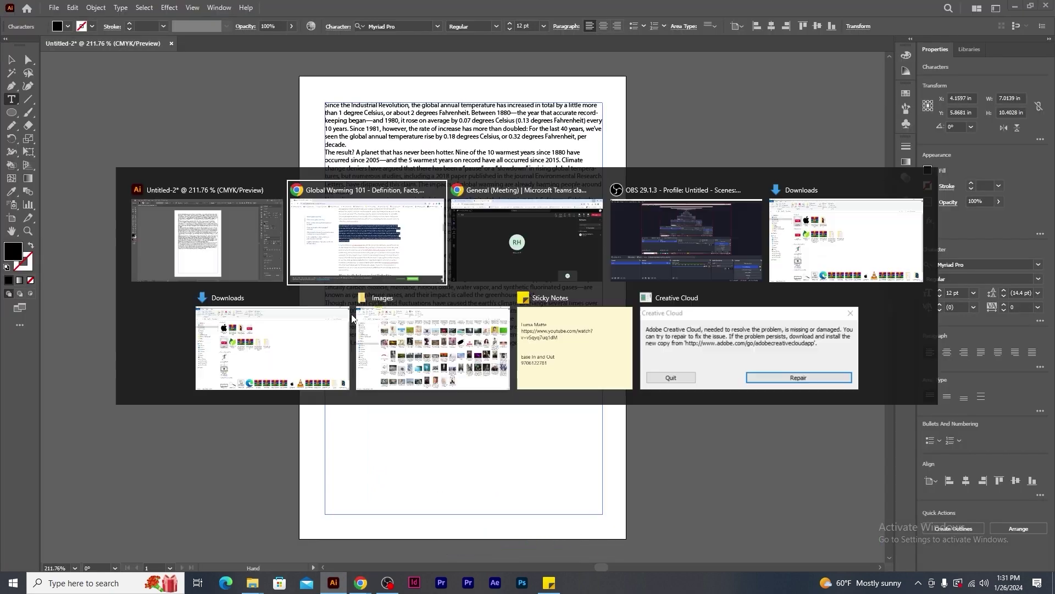
{"action": "scroll", "coordinate": [317, 375], "scroll_direction": "down", "scroll_amount": 3}
{"action": "left_click_drag", "start_coordinate": [371, 465], "coordinate": [317, 375]}
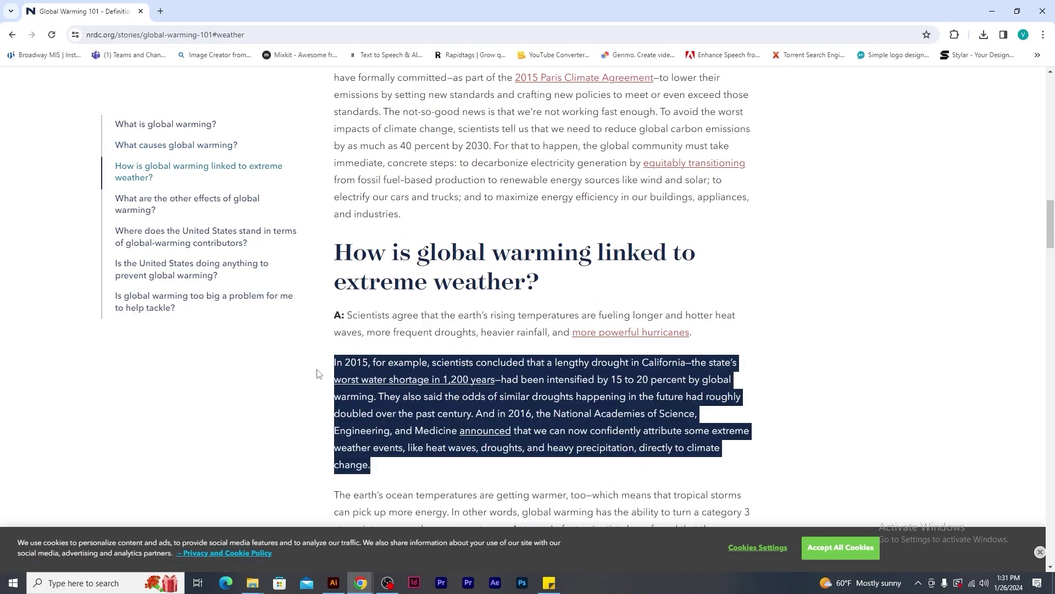
{"action": "key", "text": "ctrl+c"}
{"action": "key", "text": "alt+Tab"}
{"action": "key", "text": "ctrl+v"}
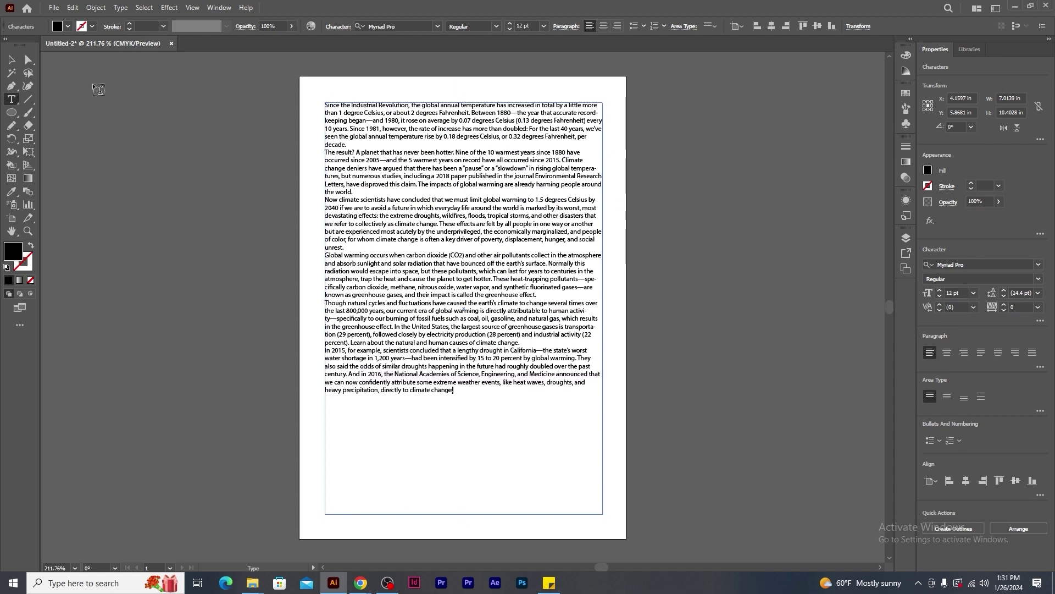
Clear the article's paragraph selection and select the pasted text frame in Illustrator.
{"action": "left_click", "coordinate": [11, 59]}
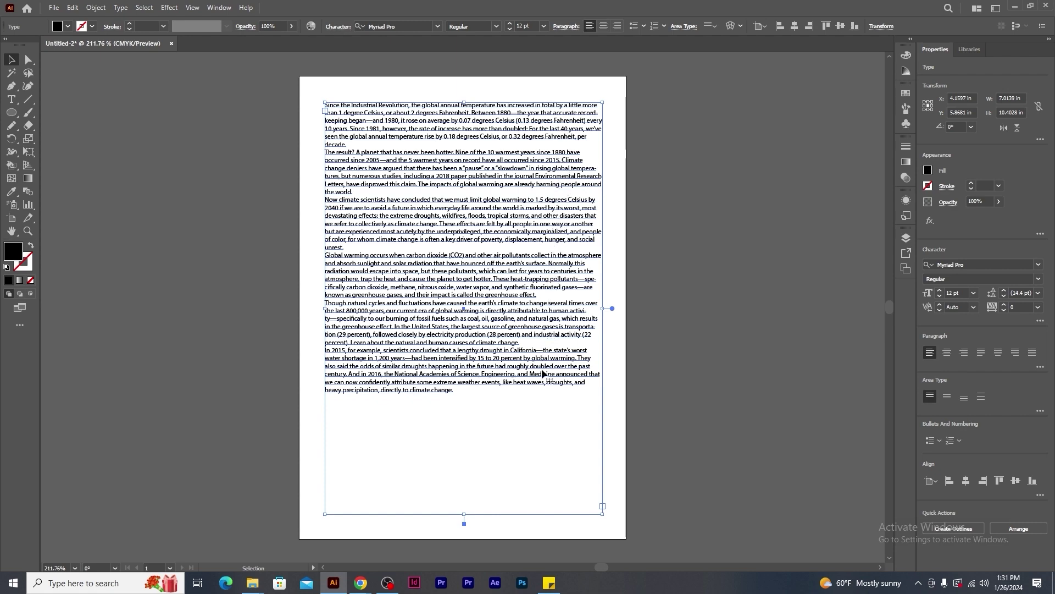
{"action": "left_click", "coordinate": [659, 337]}
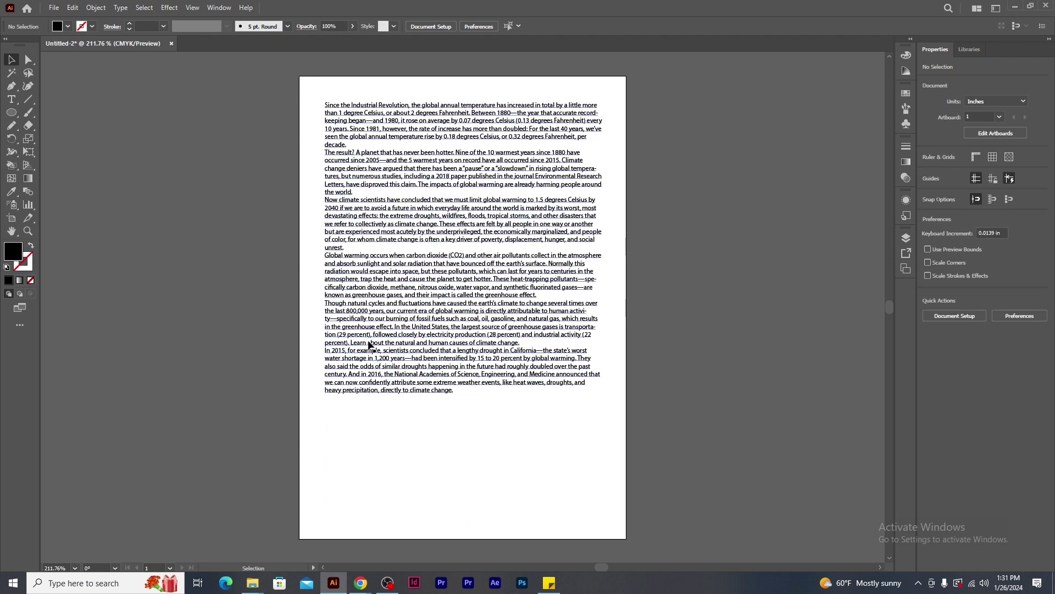
{"action": "key", "text": "alt+Tab"}
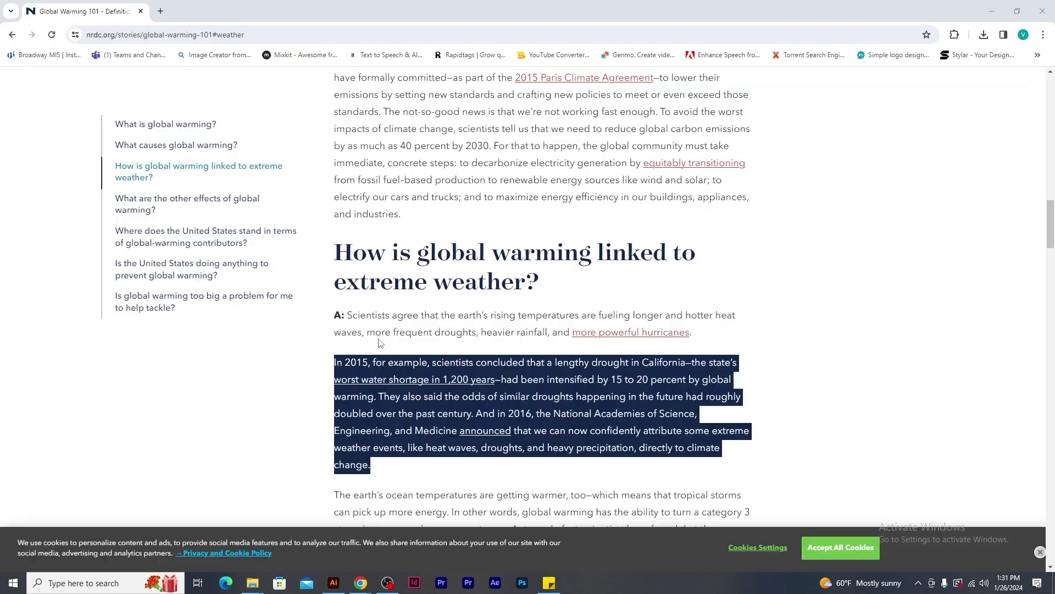
{"action": "left_click", "coordinate": [675, 198]}
{"action": "scroll", "coordinate": [676, 211], "scroll_direction": "up", "scroll_amount": 3}
{"action": "scroll", "coordinate": [675, 210], "scroll_direction": "up", "scroll_amount": 4}
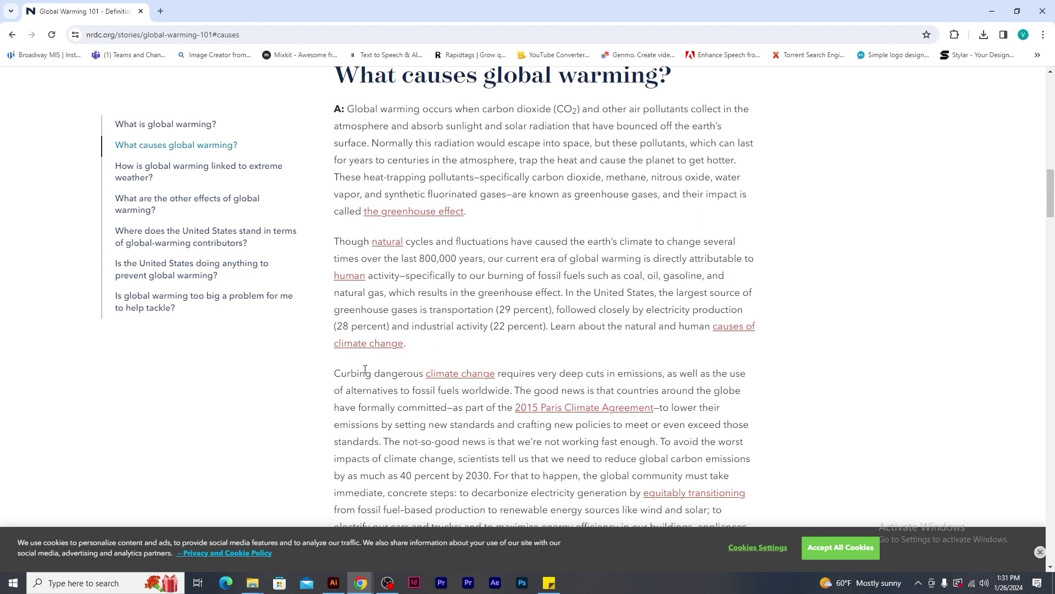
{"action": "key", "text": "alt+Tab"}
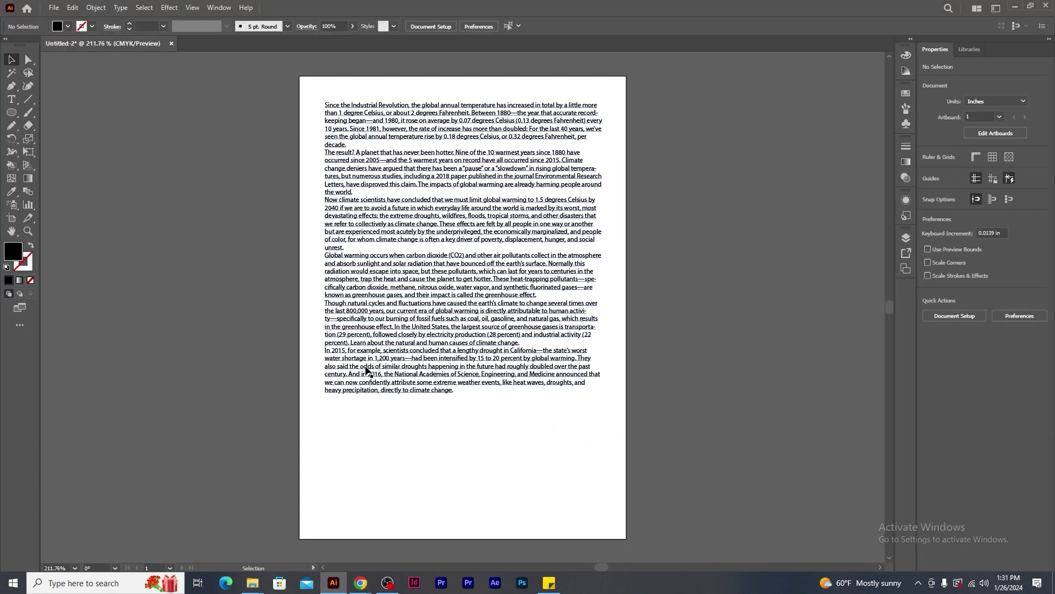
{"action": "left_click", "coordinate": [377, 261]}
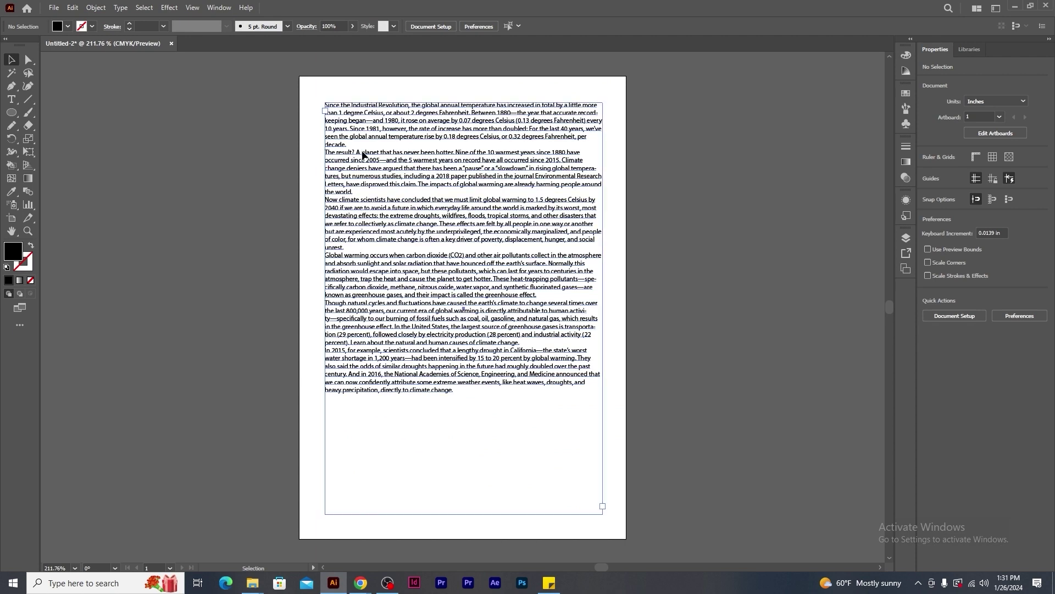
Open the Paragraph panel and set Space Before Paragraph to 15 pt.
{"action": "left_click", "coordinate": [227, 8]}
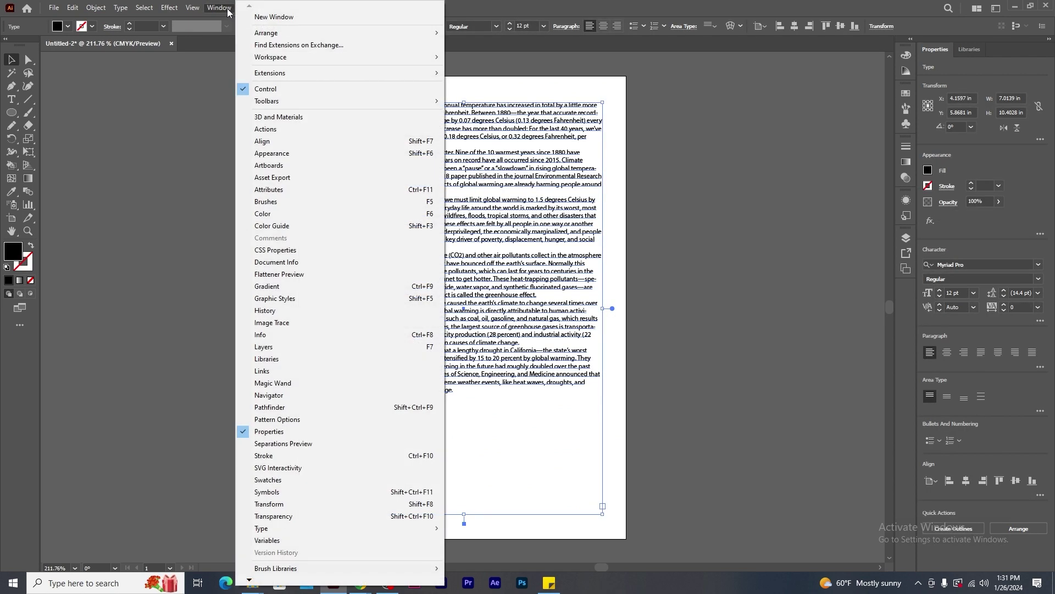
{"action": "mouse_move", "coordinate": [300, 526]}
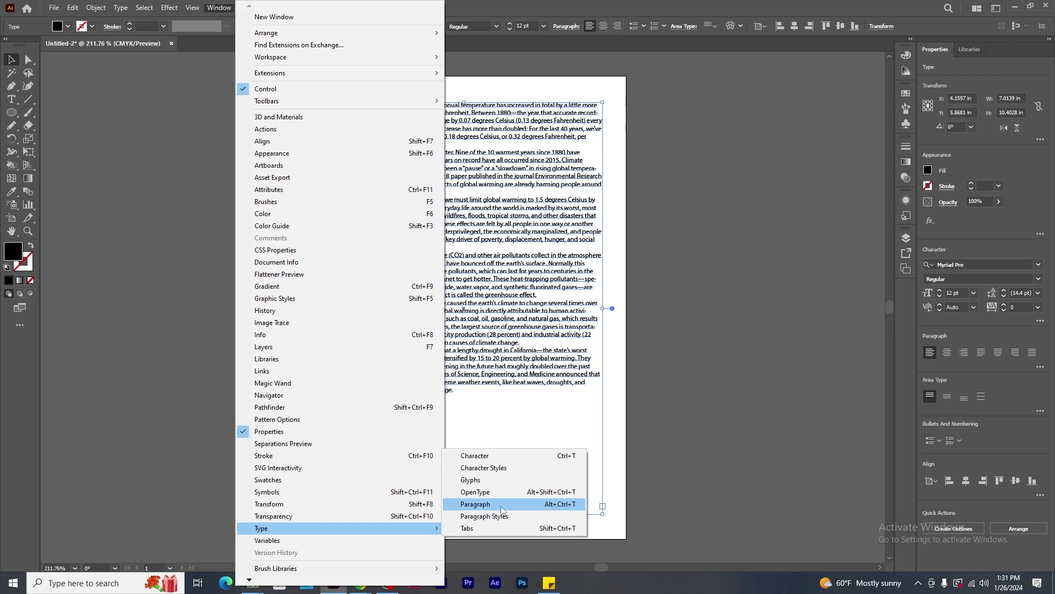
{"action": "left_click", "coordinate": [556, 509]}
{"action": "left_click_drag", "start_coordinate": [446, 73], "coordinate": [734, 77]}
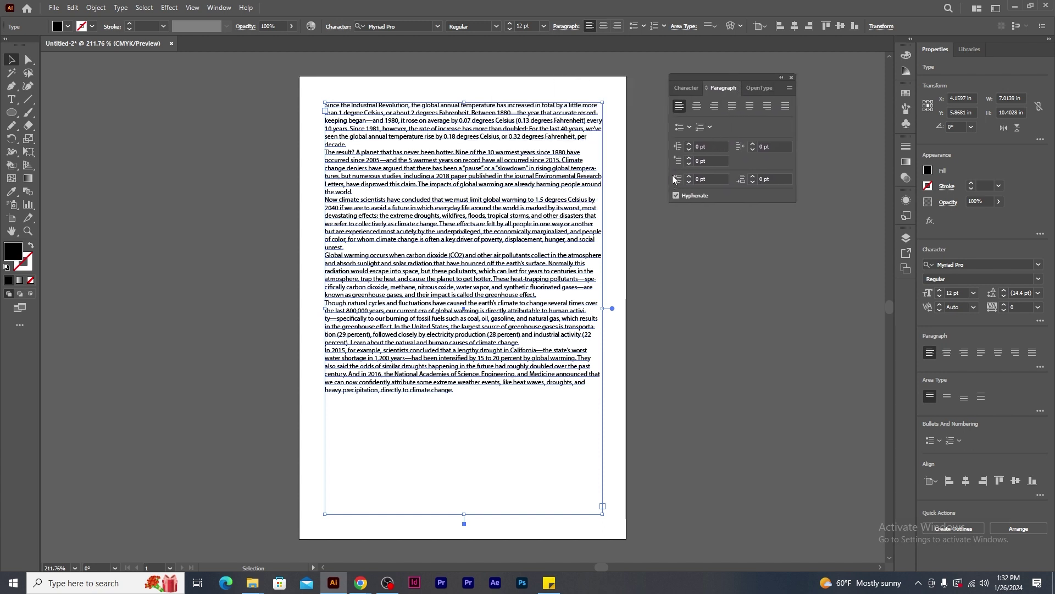
{"action": "left_click", "coordinate": [711, 178]}
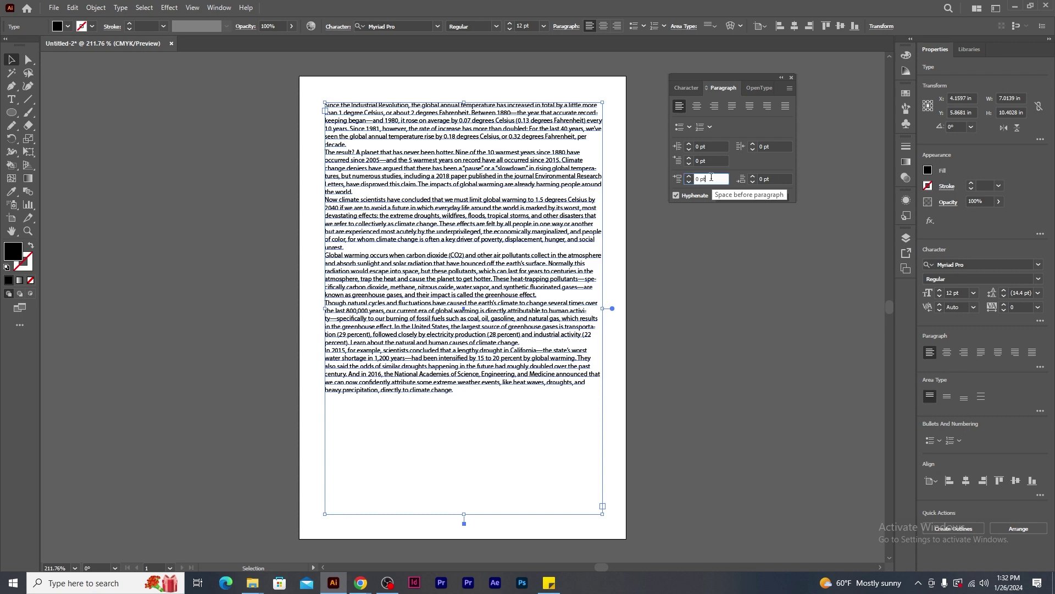
{"action": "left_click_drag", "start_coordinate": [711, 178], "coordinate": [678, 172]}
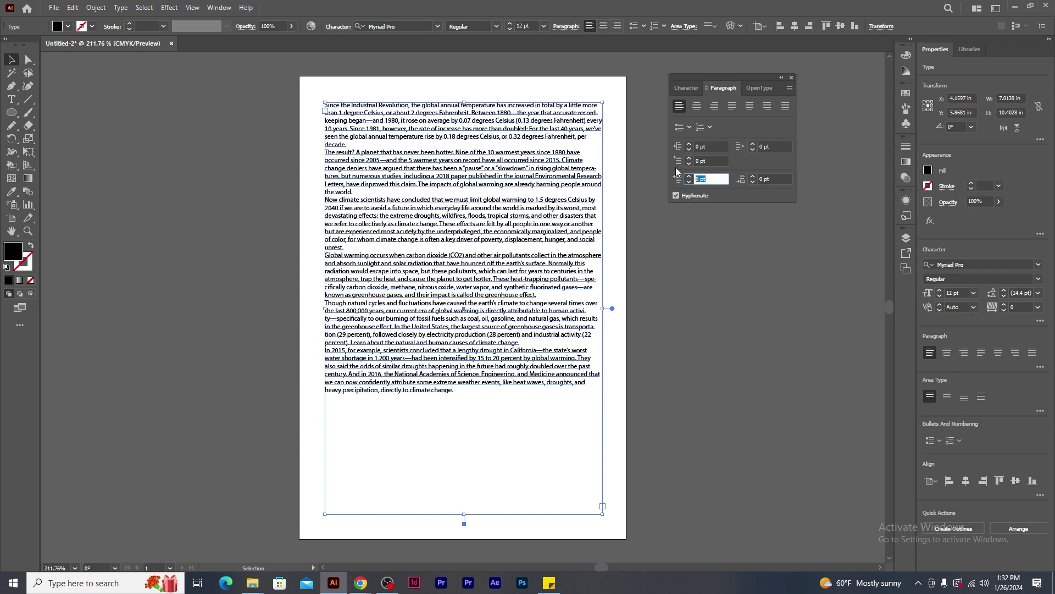
{"action": "type", "text": "15"}
{"action": "key", "text": "Return"}
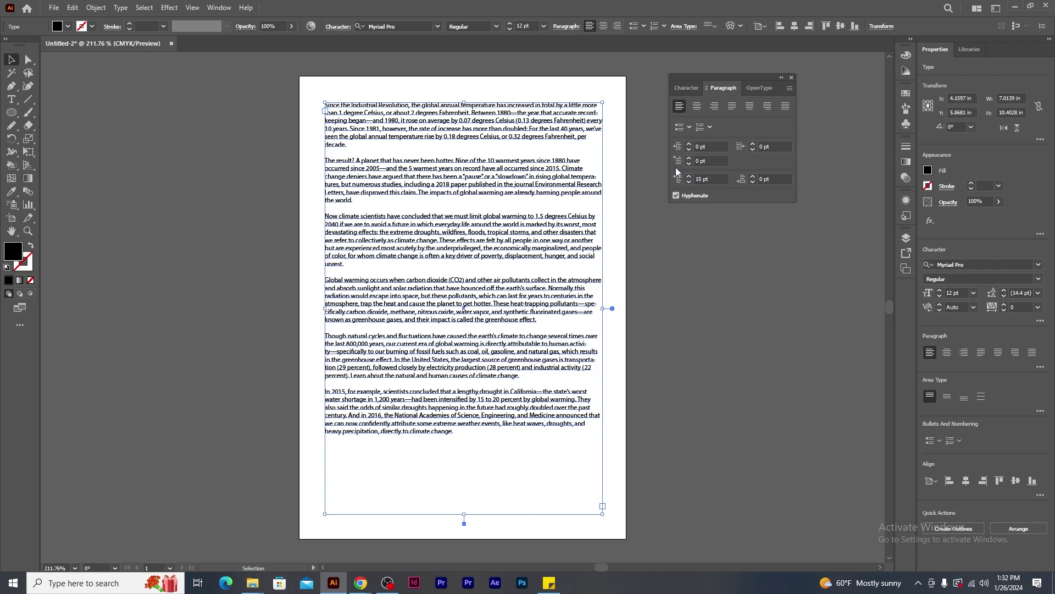
{"action": "left_click", "coordinate": [449, 460]}
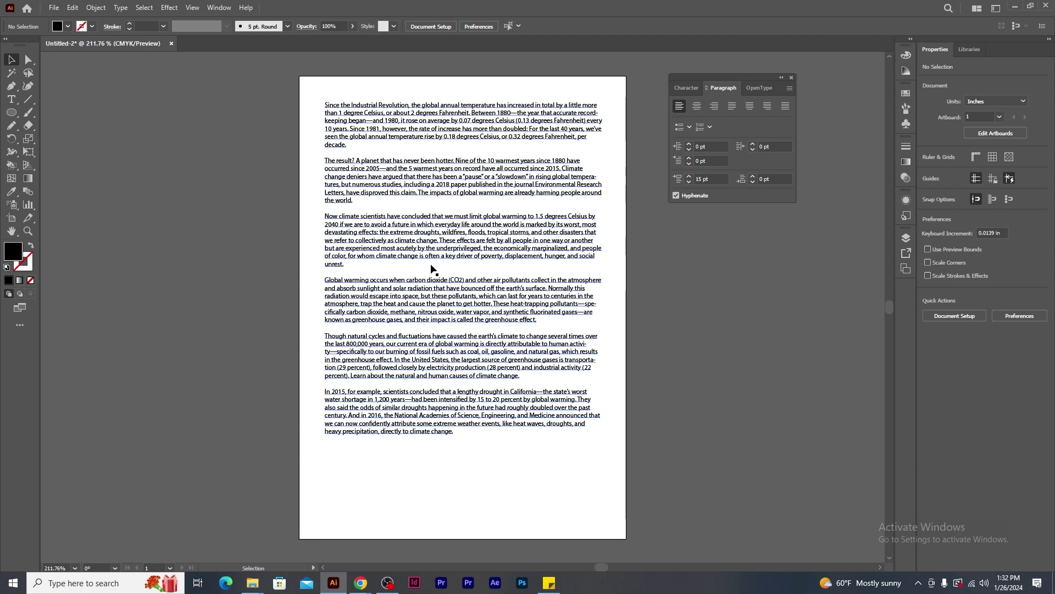
Select the body text frame and keep its font size at 12 pt.
{"action": "left_click", "coordinate": [11, 99]}
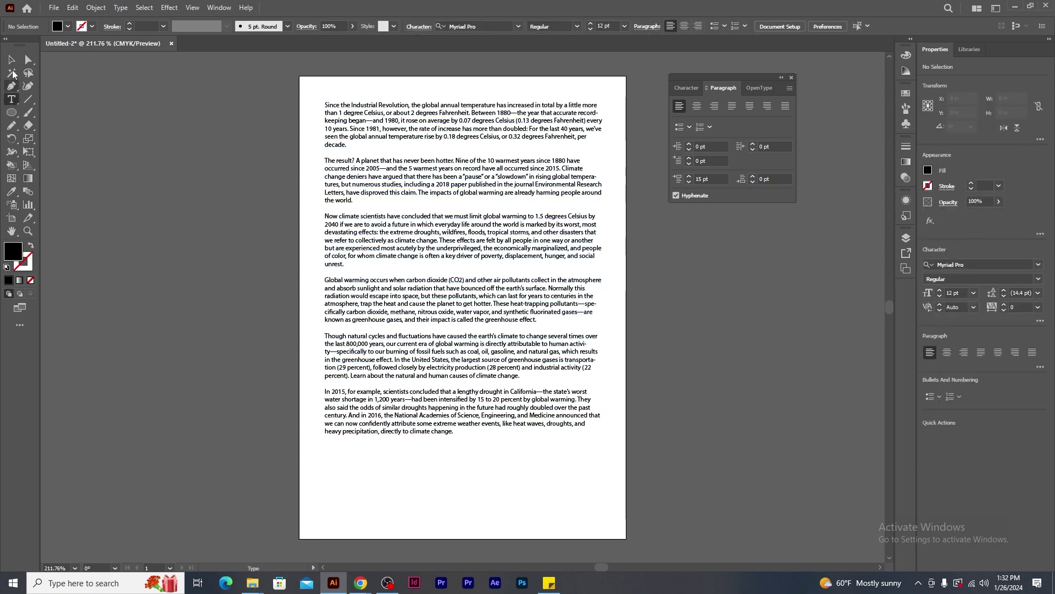
{"action": "left_click", "coordinate": [11, 60]}
{"action": "left_click", "coordinate": [460, 159]}
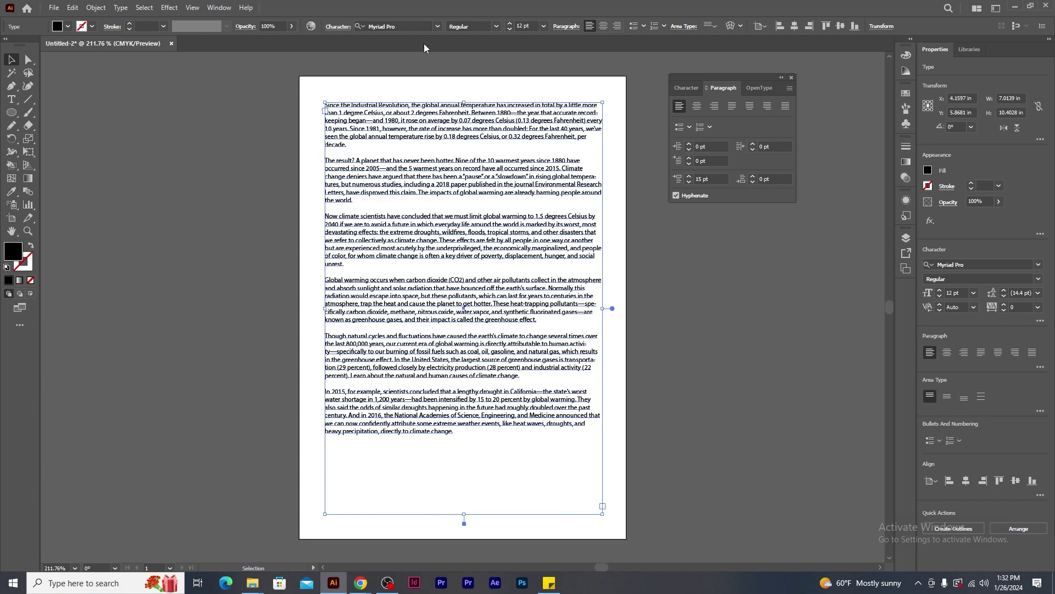
{"action": "left_click", "coordinate": [544, 26]}
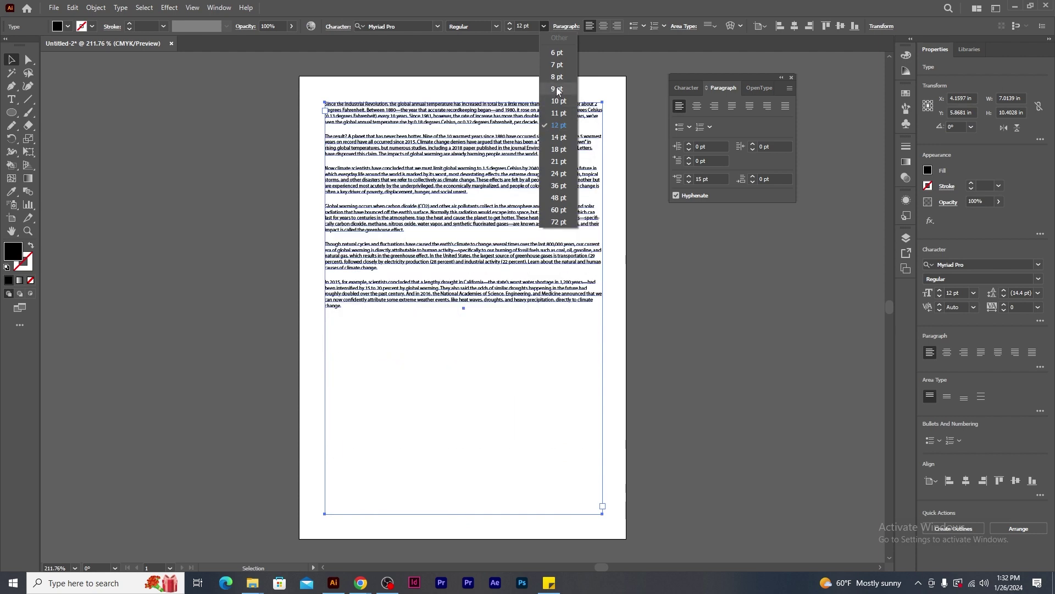
{"action": "left_click", "coordinate": [559, 125]}
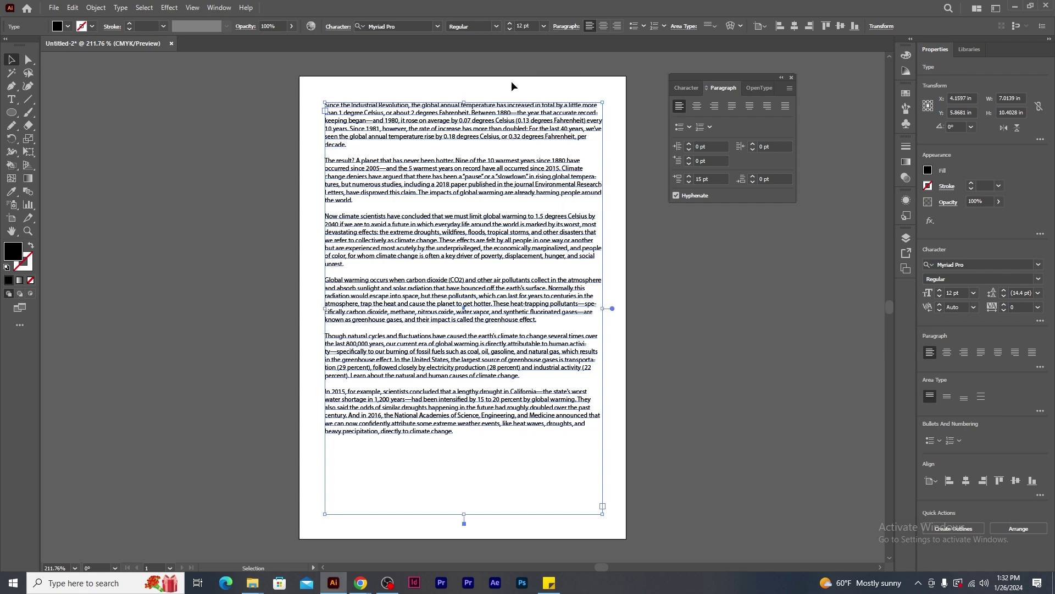
Try Motion Picture and Luckiest Guy fonts, then settle on Bahnschrift.
{"action": "left_click", "coordinate": [438, 25]}
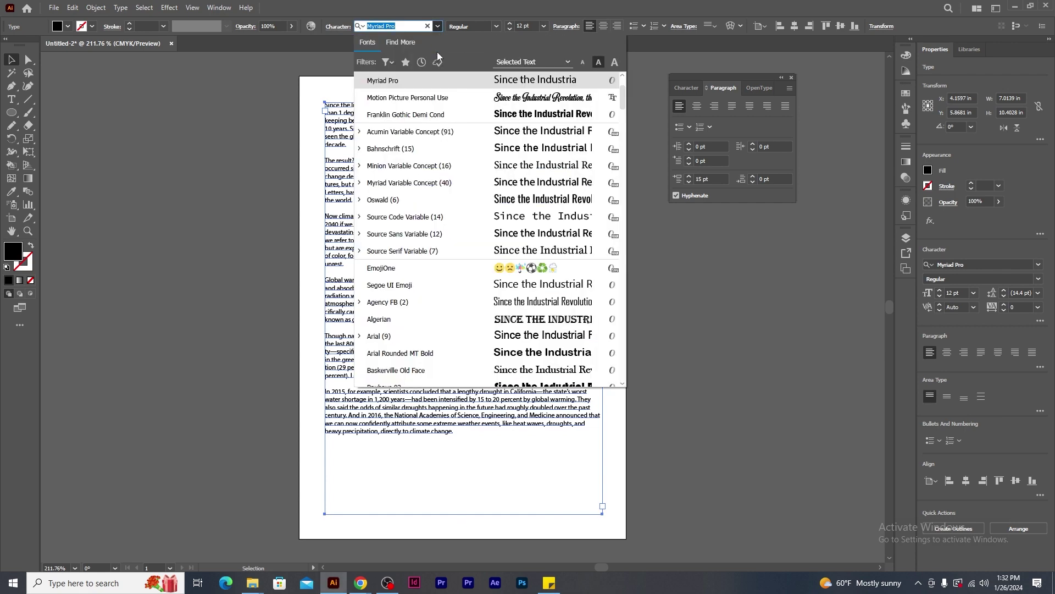
{"action": "left_click", "coordinate": [436, 98]}
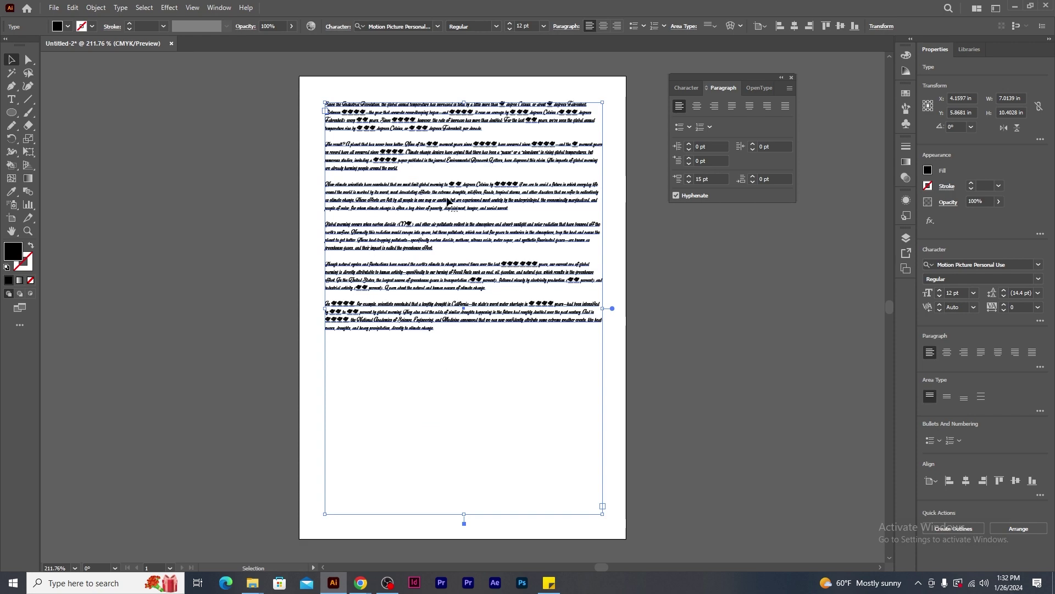
{"action": "key", "text": "a"}
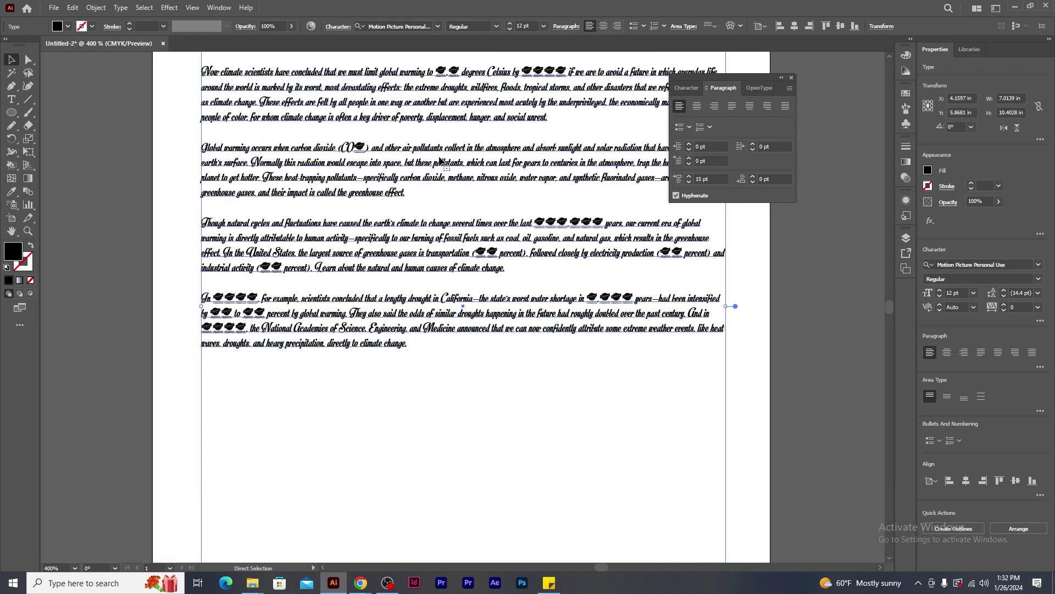
{"action": "left_click", "coordinate": [439, 27]}
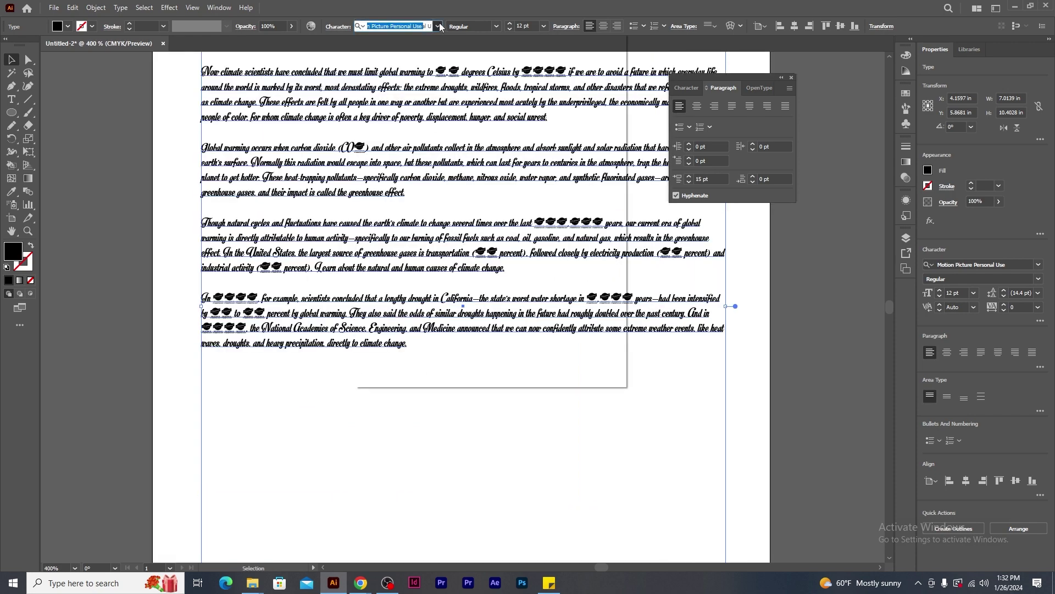
{"action": "left_click", "coordinate": [429, 173]}
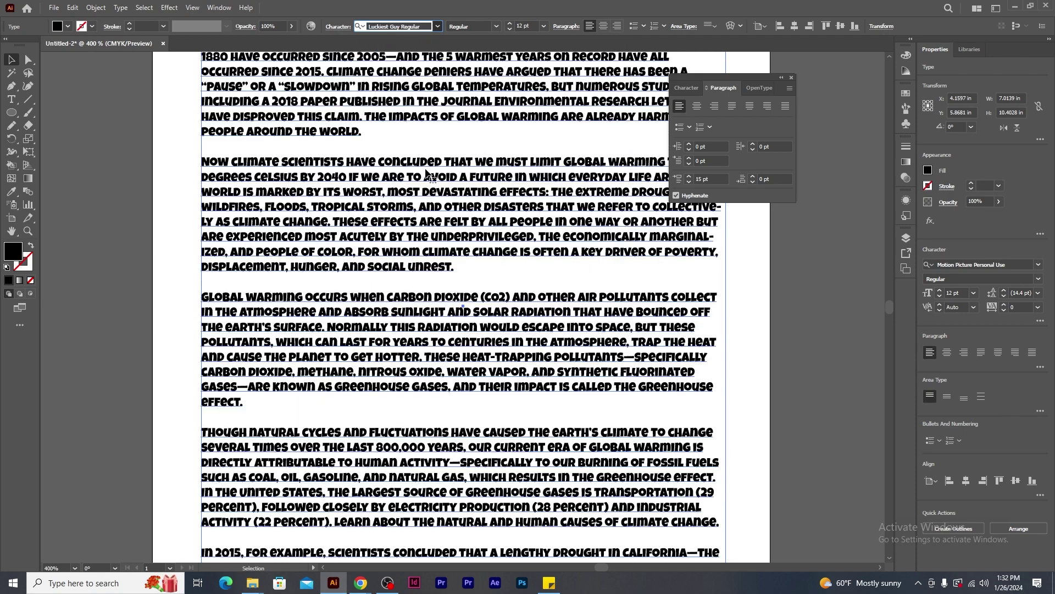
{"action": "left_click", "coordinate": [438, 26]}
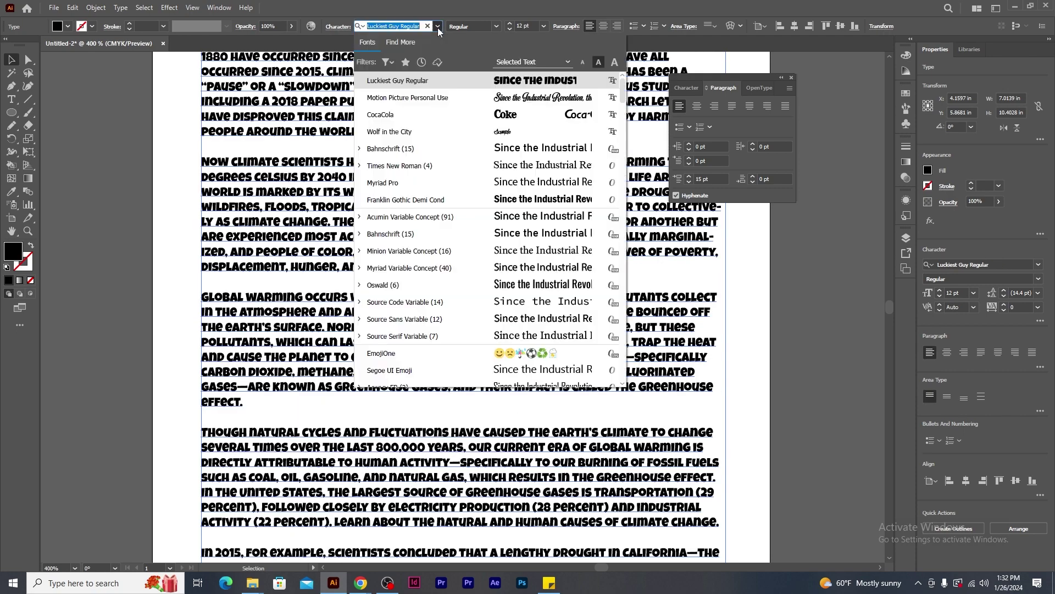
{"action": "left_click", "coordinate": [431, 150]}
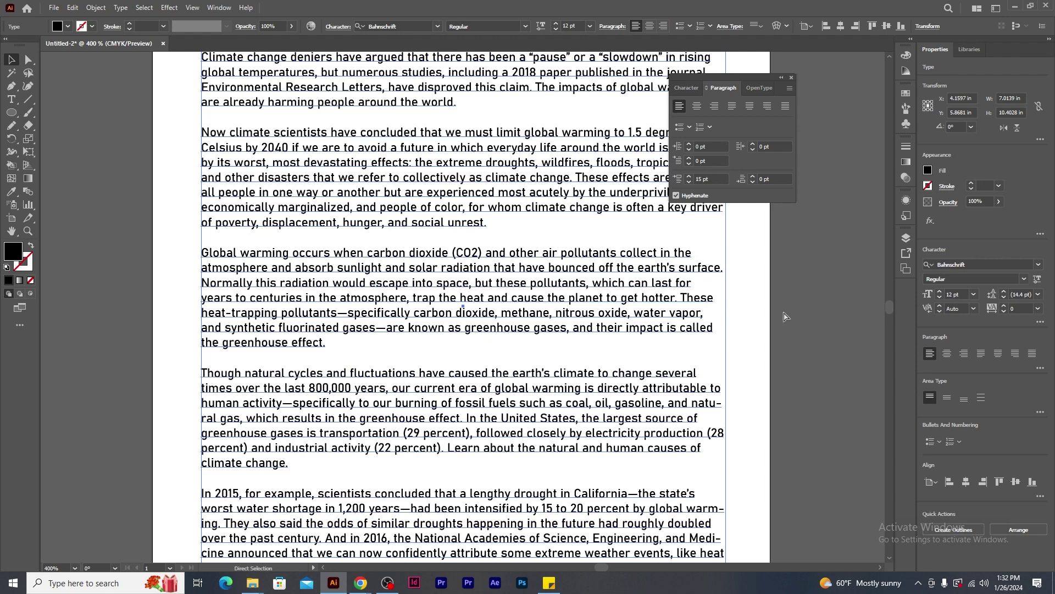
{"action": "key", "text": "ctrl+minus"}
{"action": "key", "text": "ctrl+minus"}
{"action": "left_click", "coordinate": [769, 340]}
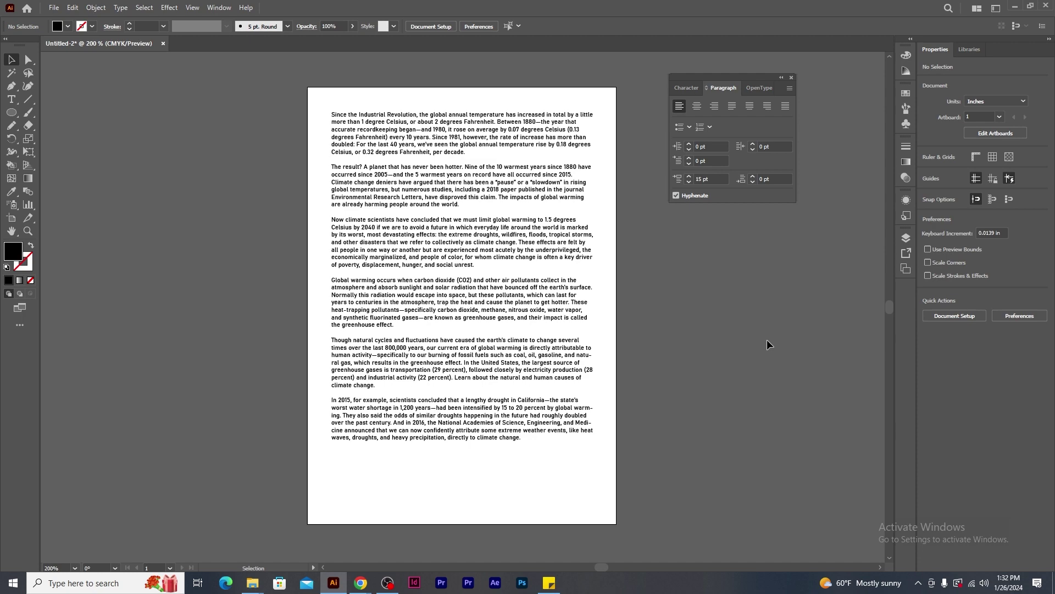
Compare the justify options, ending with Justify with Last Line Aligned Left.
{"action": "left_click", "coordinate": [492, 254]}
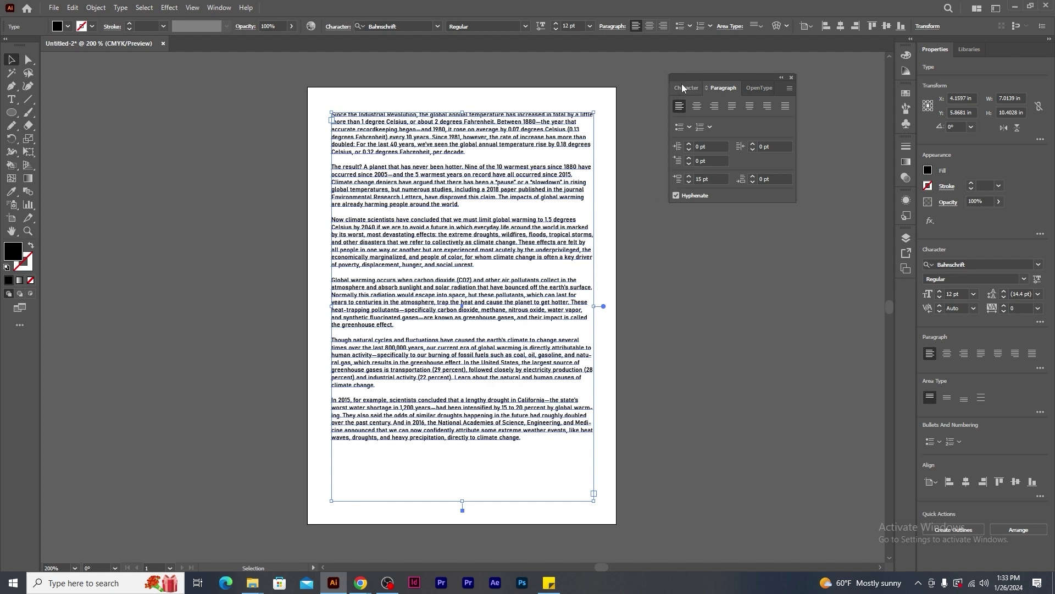
{"action": "left_click_drag", "start_coordinate": [707, 77], "coordinate": [682, 70]}
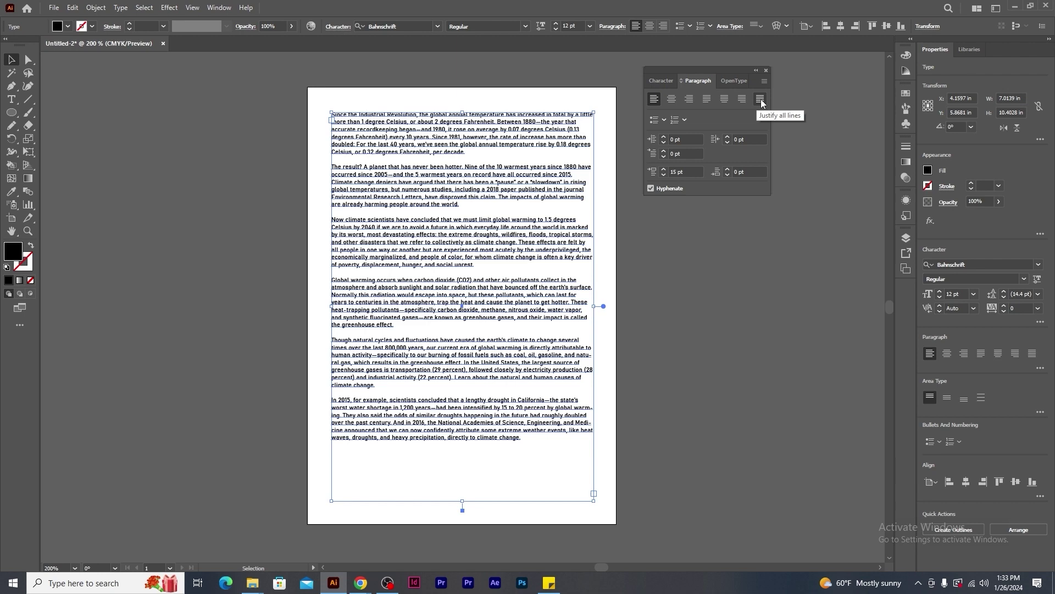
{"action": "left_click", "coordinate": [706, 103]}
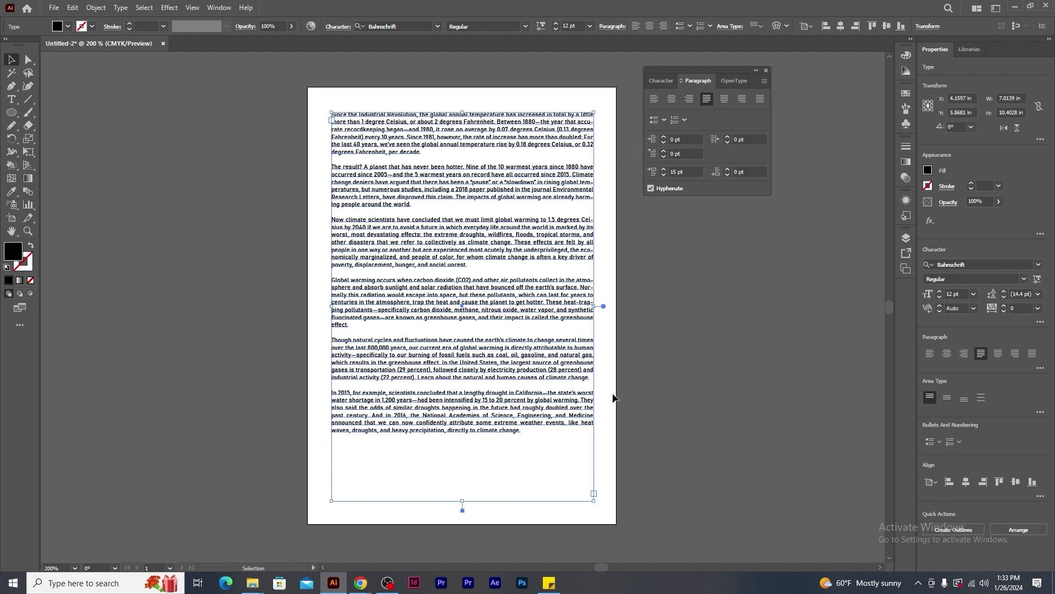
{"action": "left_click", "coordinate": [723, 100]}
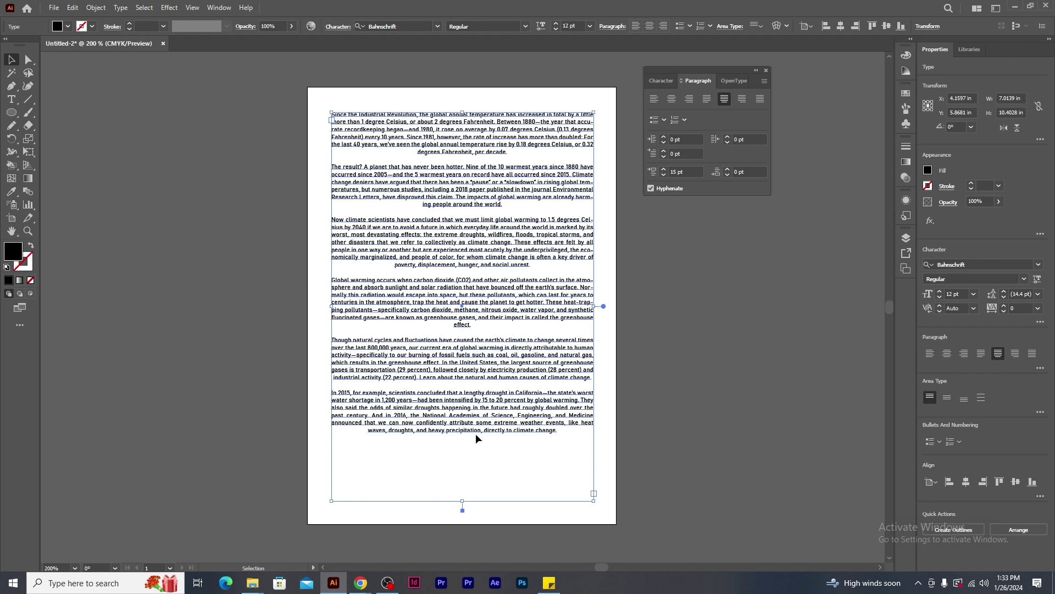
{"action": "left_click", "coordinate": [742, 99]}
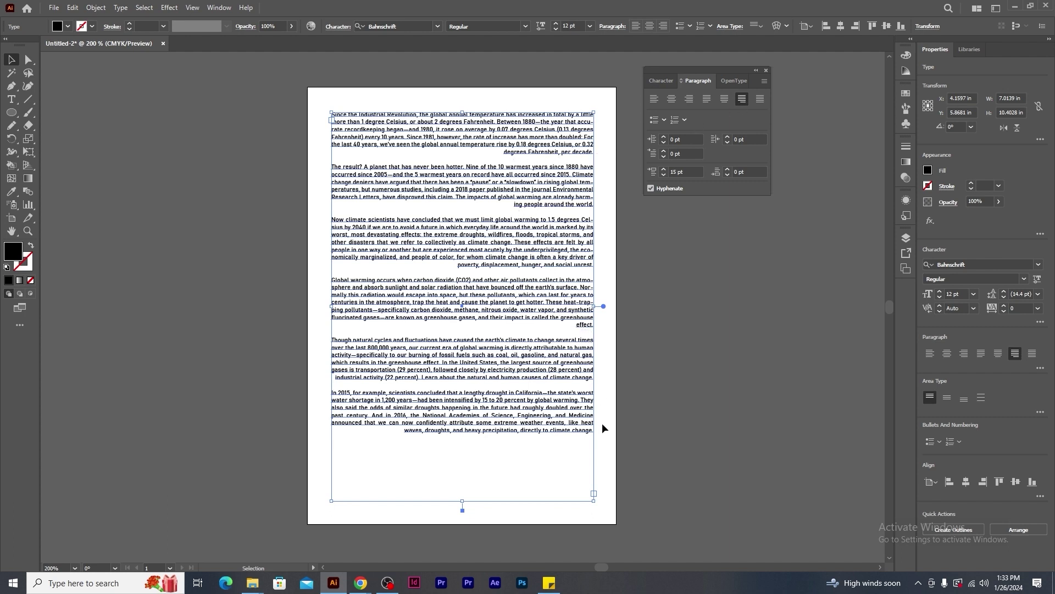
{"action": "left_click", "coordinate": [761, 100]}
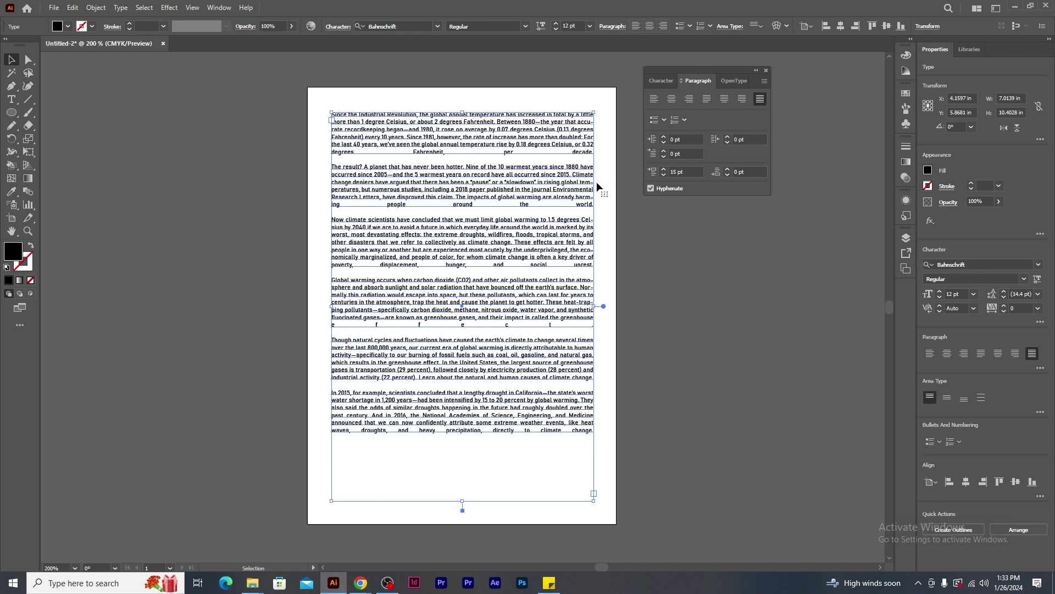
{"action": "left_click", "coordinate": [706, 99]}
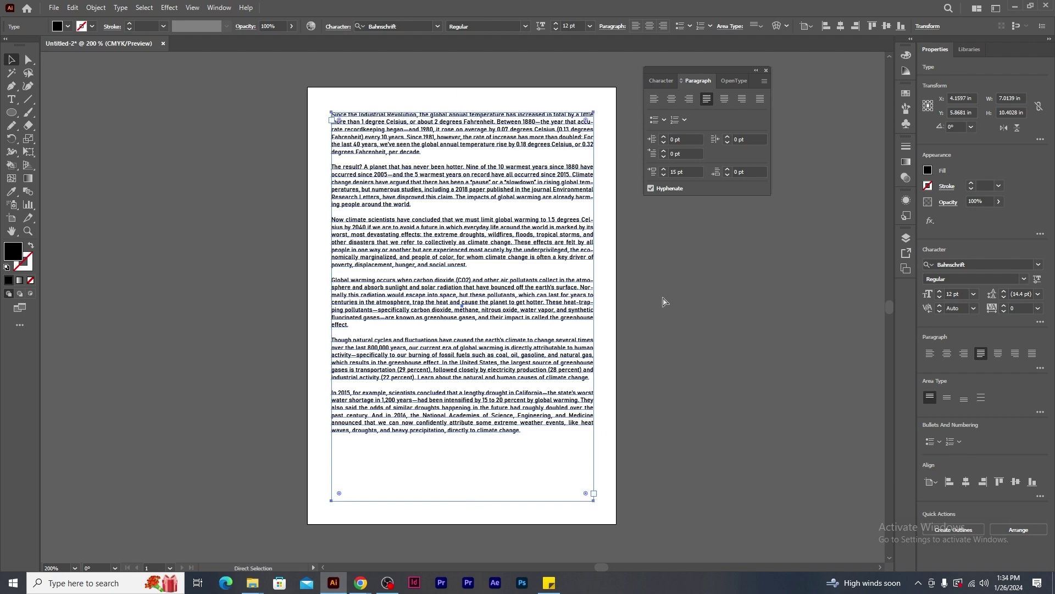
Uncheck Hyphenate in the Paragraph panel for the justified text frame.
{"action": "key", "text": "ctrl+equal"}
{"action": "key", "text": "ctrl+equal"}
{"action": "left_click_drag", "start_coordinate": [653, 242], "coordinate": [447, 436]}
{"action": "left_click", "coordinate": [538, 215]}
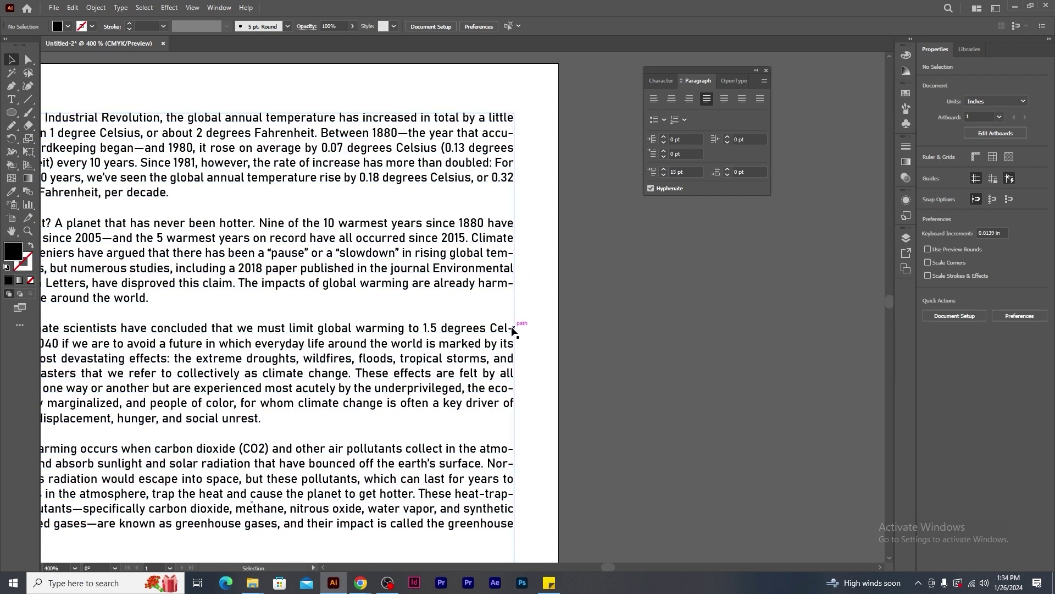
{"action": "left_click", "coordinate": [510, 394]}
{"action": "scroll", "coordinate": [470, 245], "scroll_direction": "down", "scroll_amount": 4}
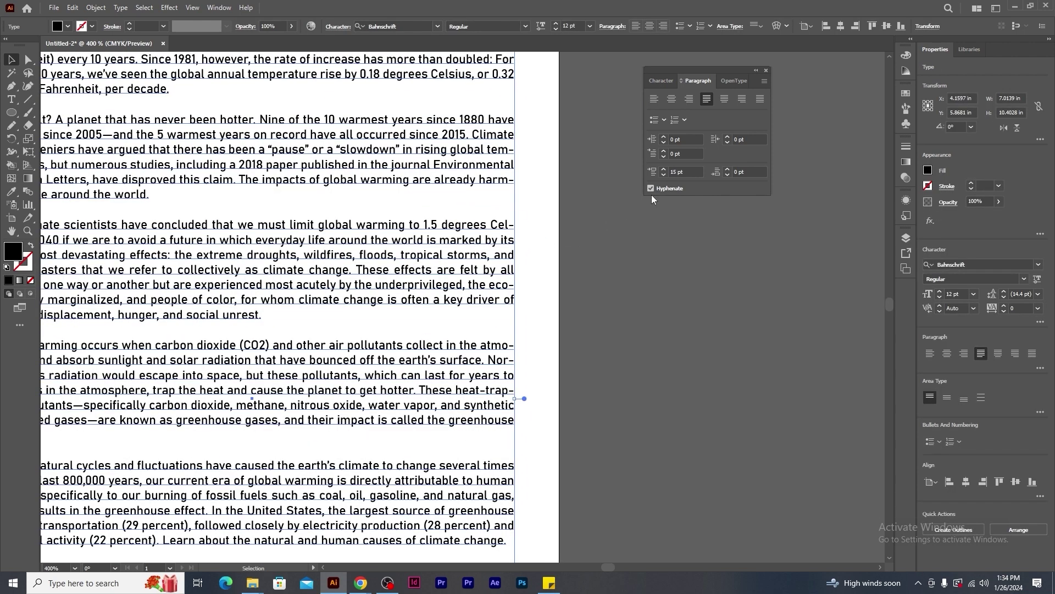
{"action": "left_click", "coordinate": [651, 189]}
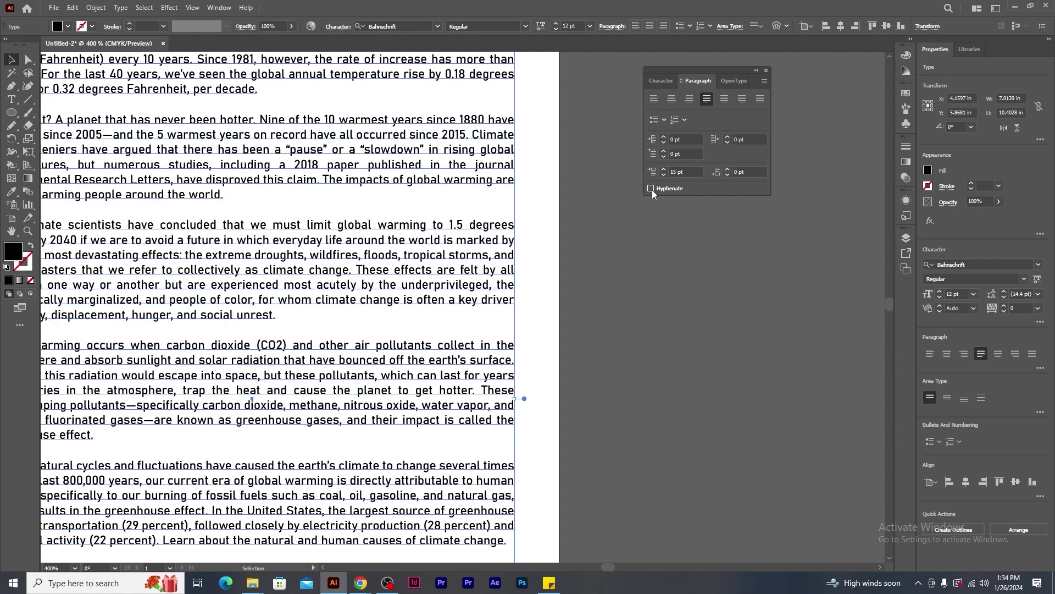
{"action": "left_click_drag", "start_coordinate": [537, 188], "coordinate": [546, 418]}
{"action": "key", "text": "ctrl+minus"}
{"action": "key", "text": "ctrl+minus"}
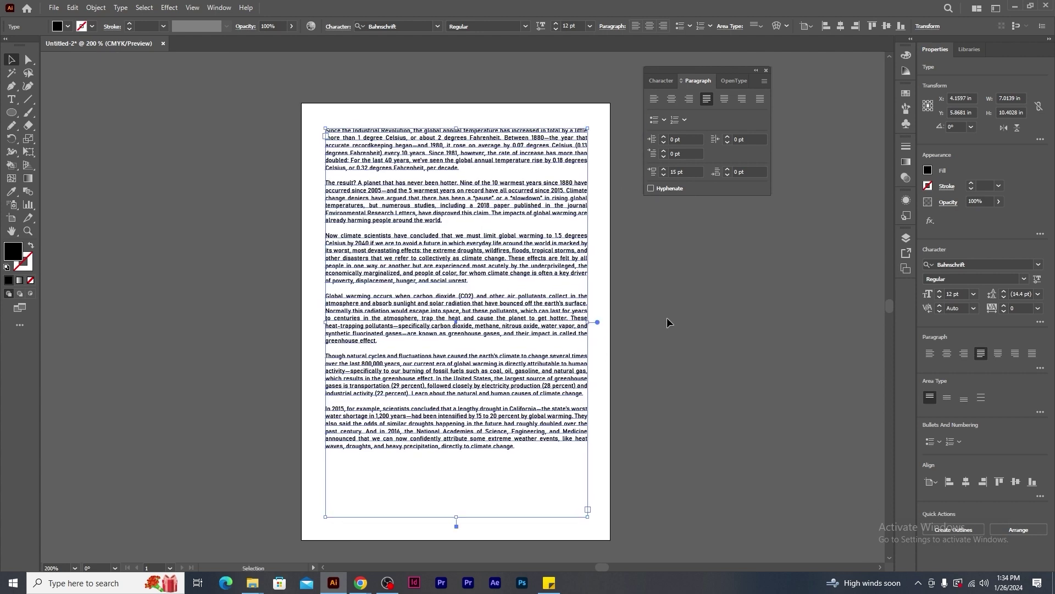
{"action": "left_click", "coordinate": [658, 159]}
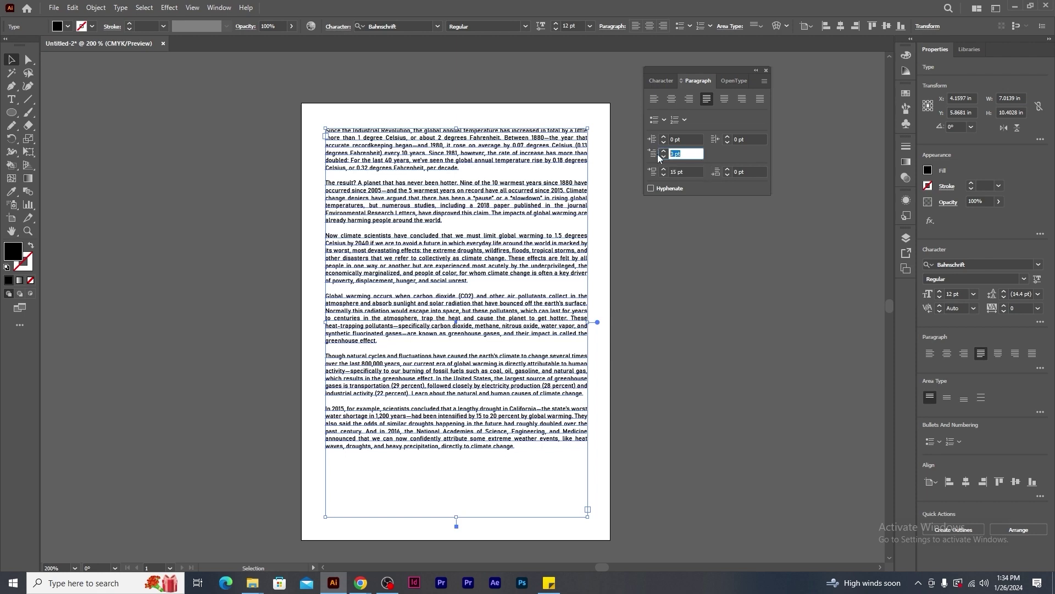
{"action": "type", "text": "50"}
{"action": "key", "text": "Return"}
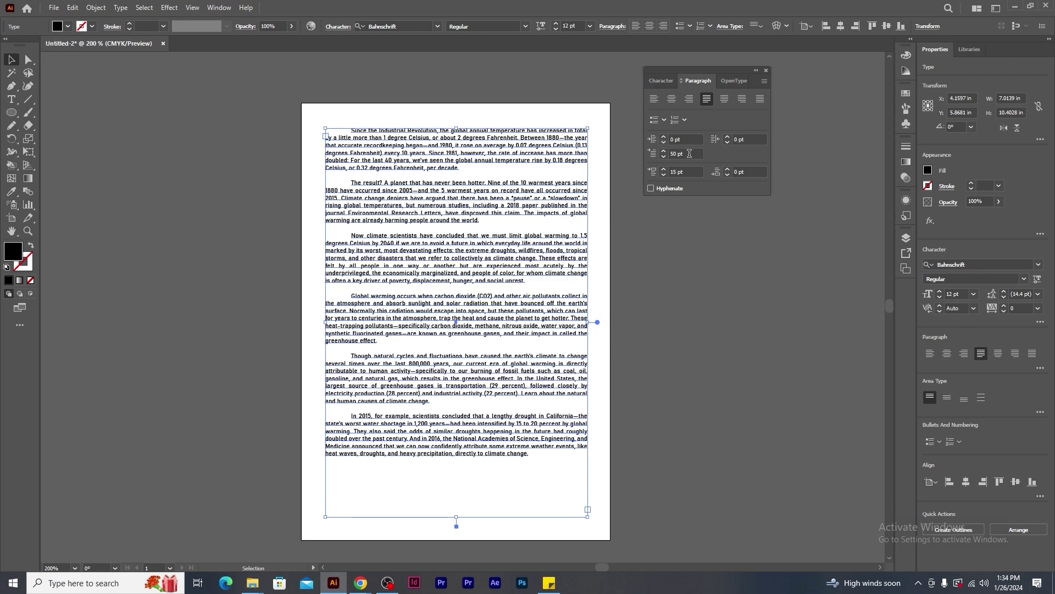
{"action": "left_click", "coordinate": [664, 154]}
{"action": "type", "text": "75"}
{"action": "key", "text": "Return"}
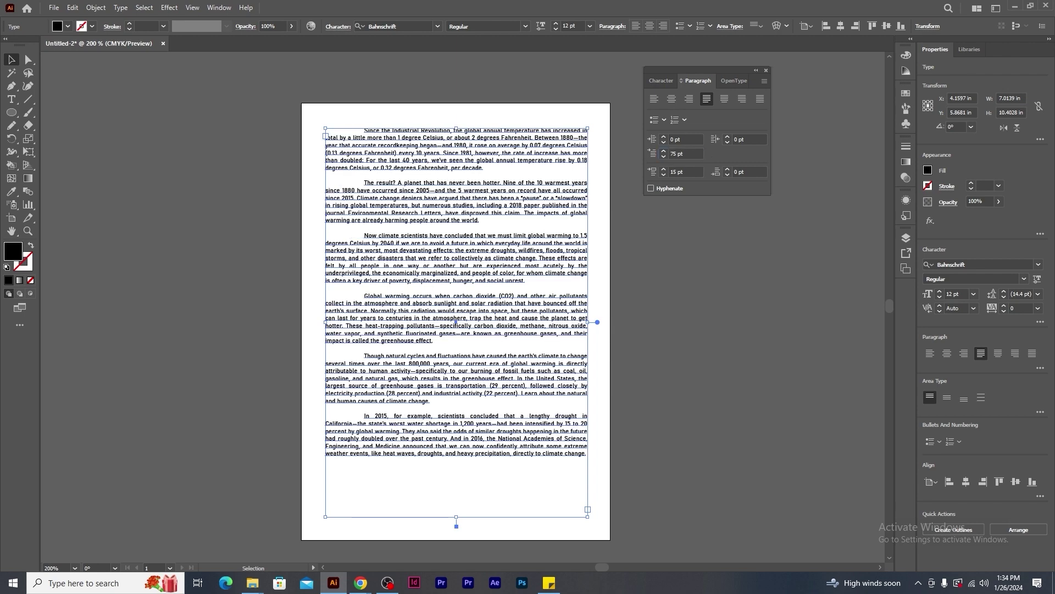
{"action": "left_click", "coordinate": [649, 156]}
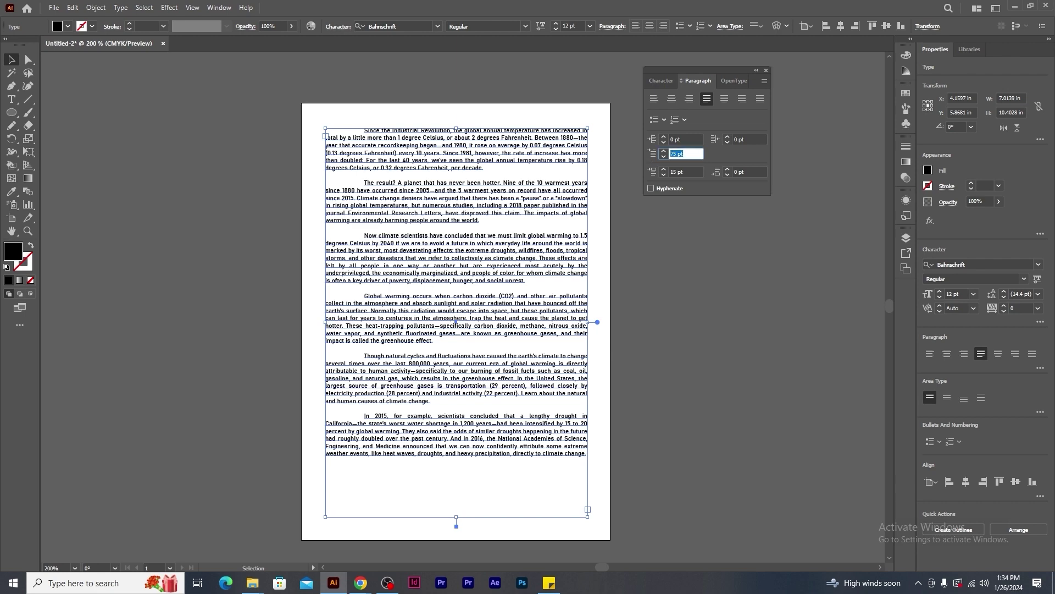
{"action": "type", "text": "50"}
{"action": "key", "text": "Return"}
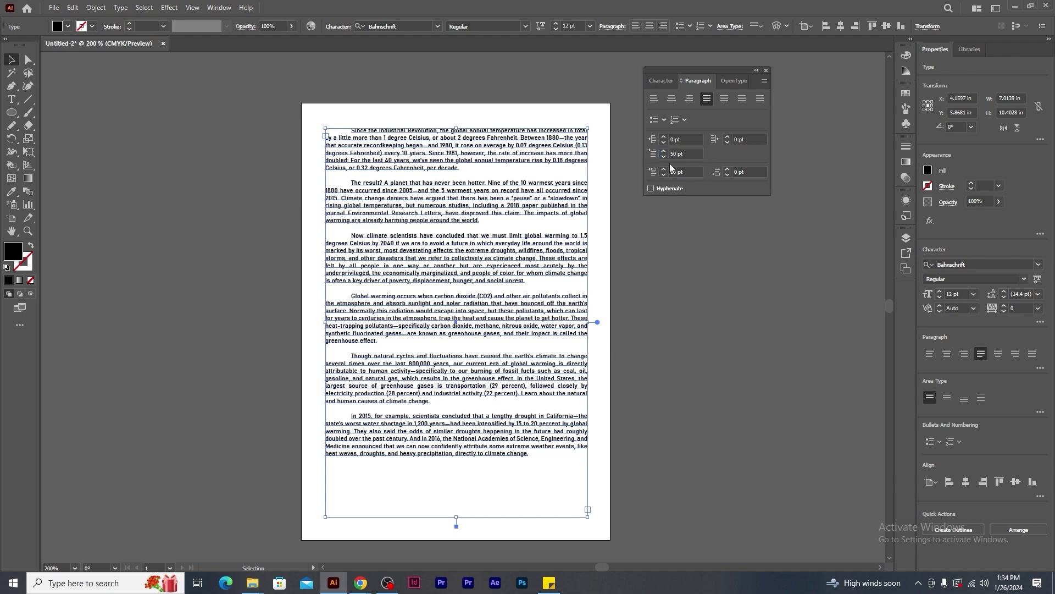
{"action": "left_click", "coordinate": [685, 139]}
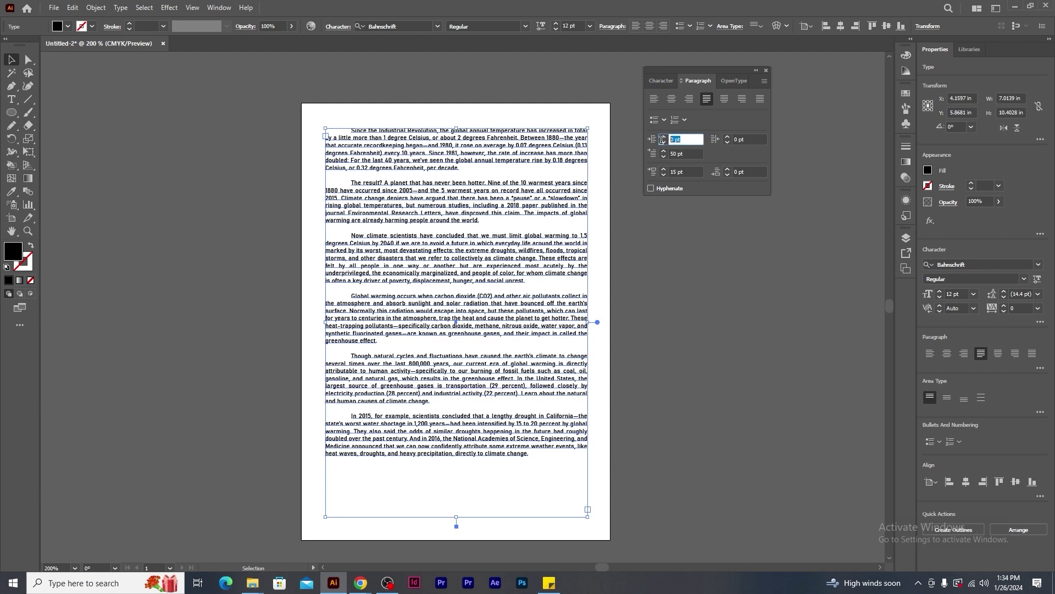
{"action": "left_click", "coordinate": [748, 138]}
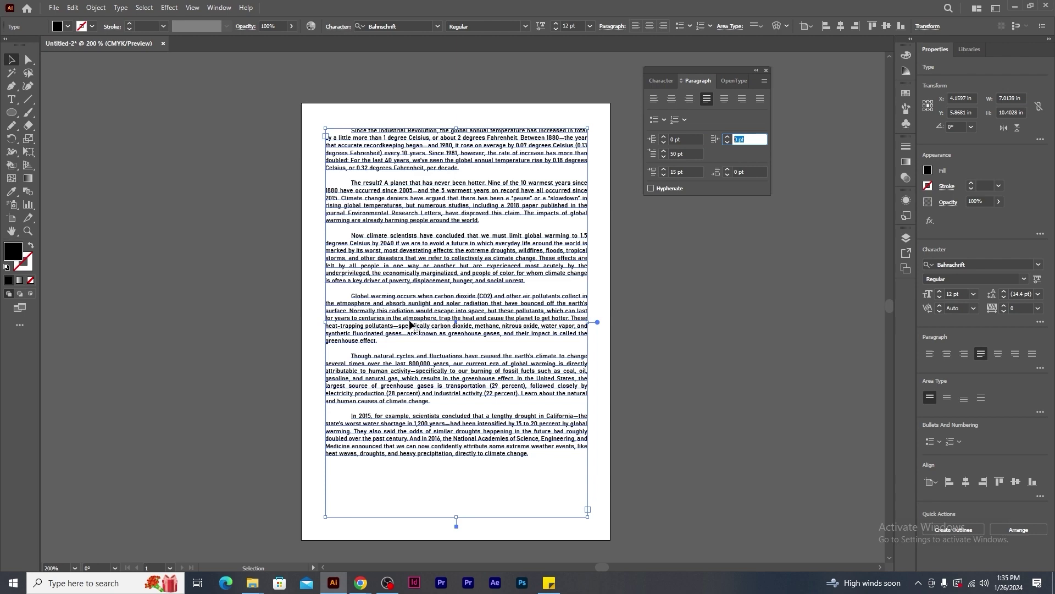
{"action": "left_click", "coordinate": [671, 154]}
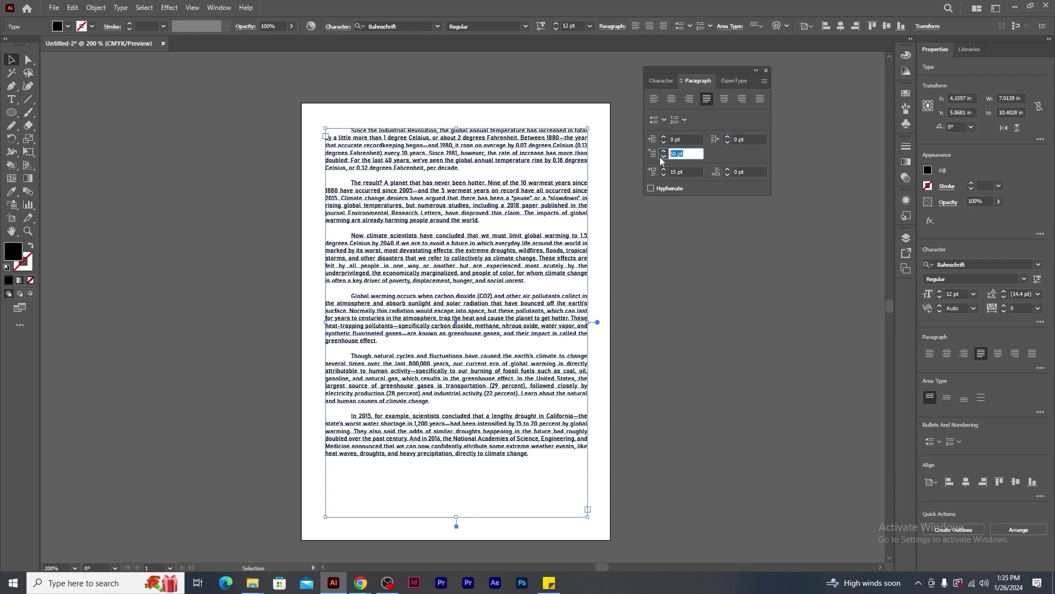
{"action": "type", "text": "0"}
{"action": "key", "text": "Return"}
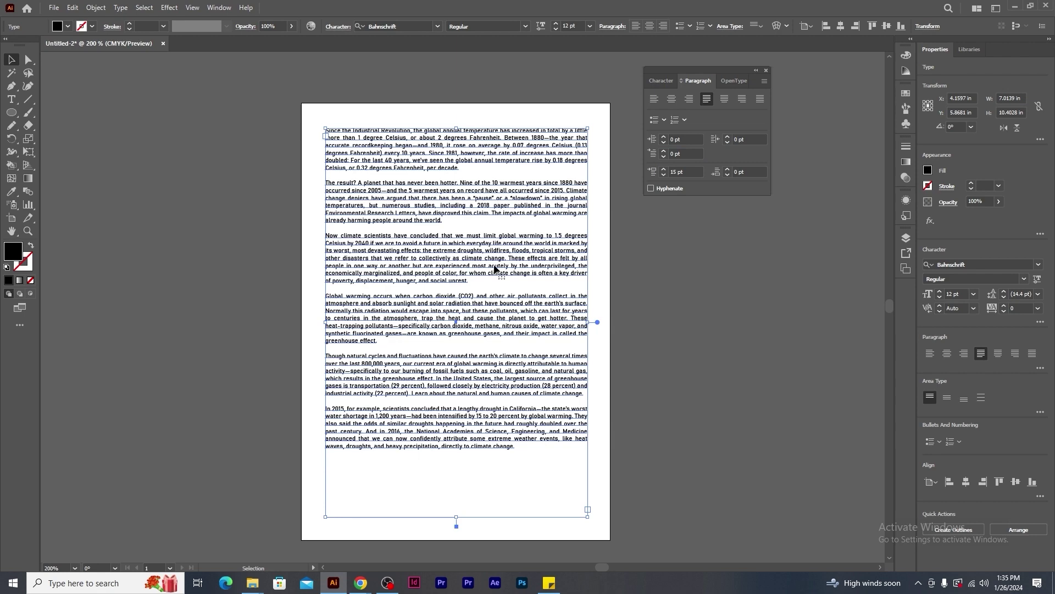
Give the 'Global warming occurs' paragraph 50 pt left and right indents.
{"action": "left_click", "coordinate": [10, 99]}
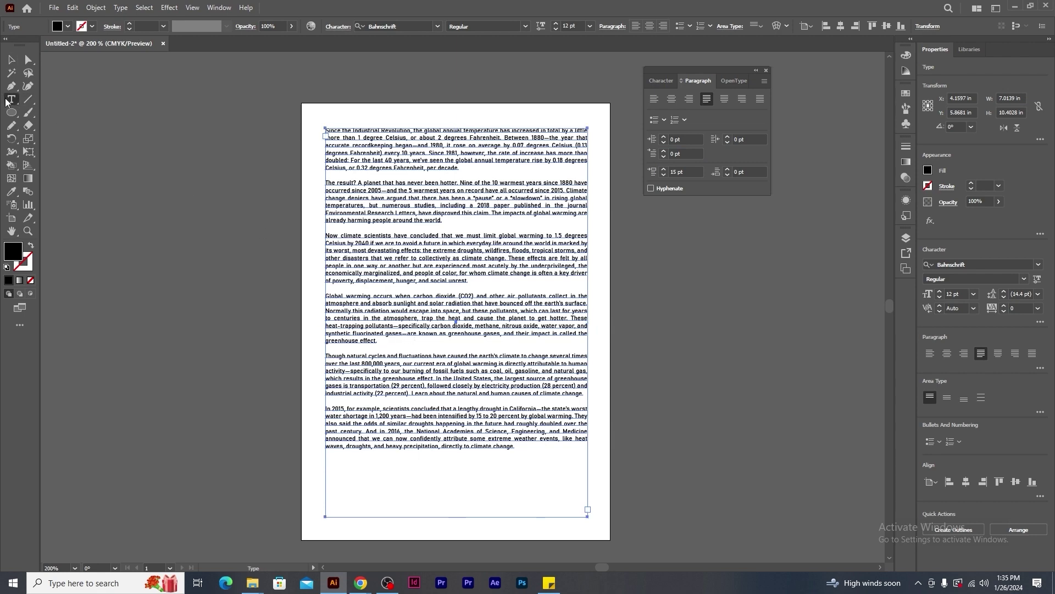
{"action": "left_click_drag", "start_coordinate": [376, 338], "coordinate": [308, 299]}
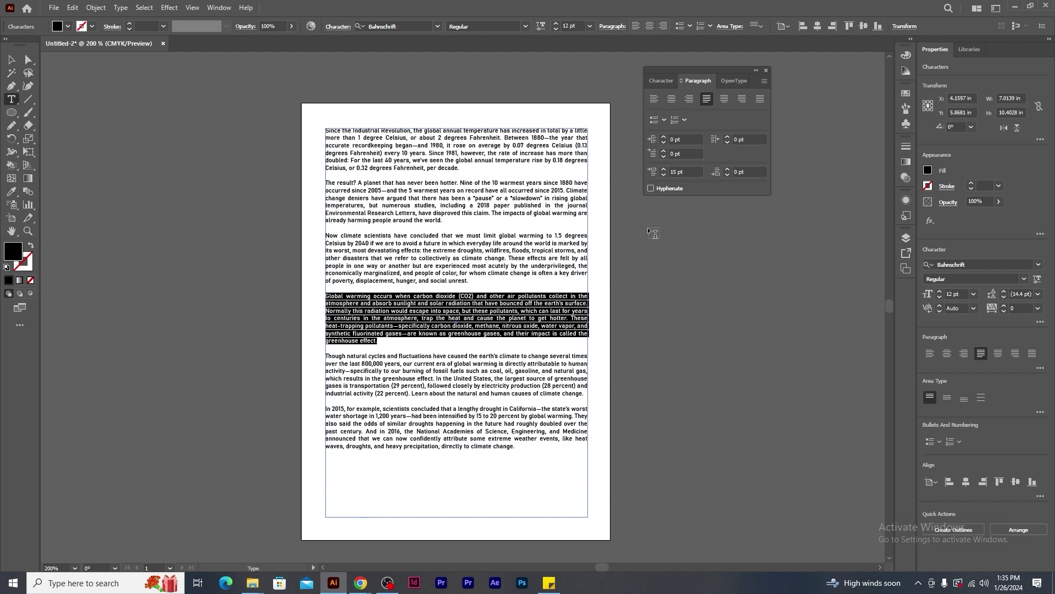
{"action": "left_click", "coordinate": [681, 142]}
{"action": "type", "text": "50"}
{"action": "key", "text": "Return"}
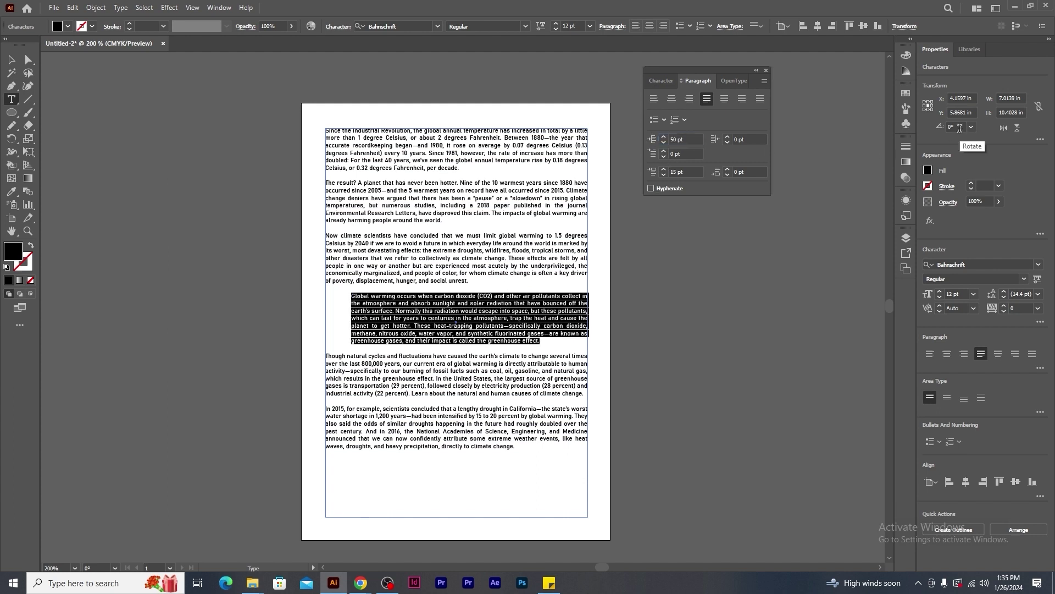
{"action": "left_click", "coordinate": [751, 138]}
{"action": "type", "text": "50"}
{"action": "key", "text": "Return"}
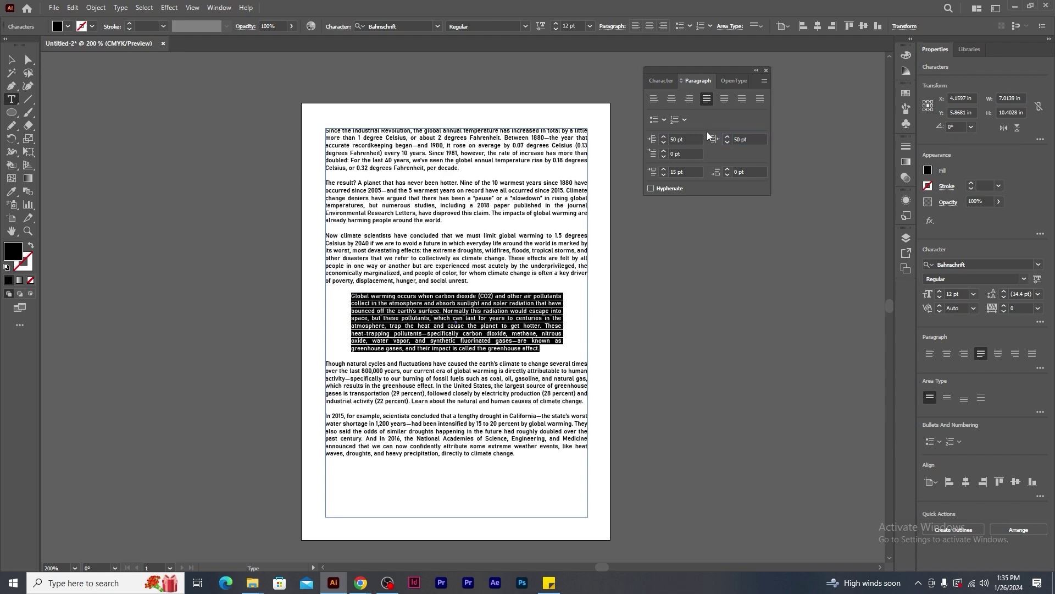
{"action": "key", "text": "Escape"}
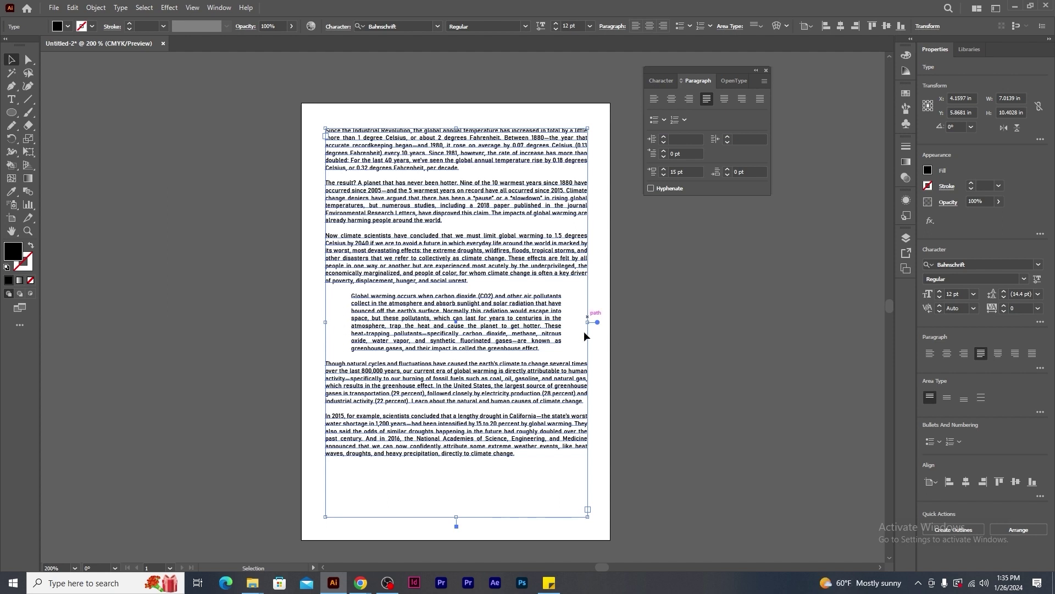
Make the indented paragraph Bahnschrift SemiBold with the CMYK Blue fill.
{"action": "left_click", "coordinate": [11, 99]}
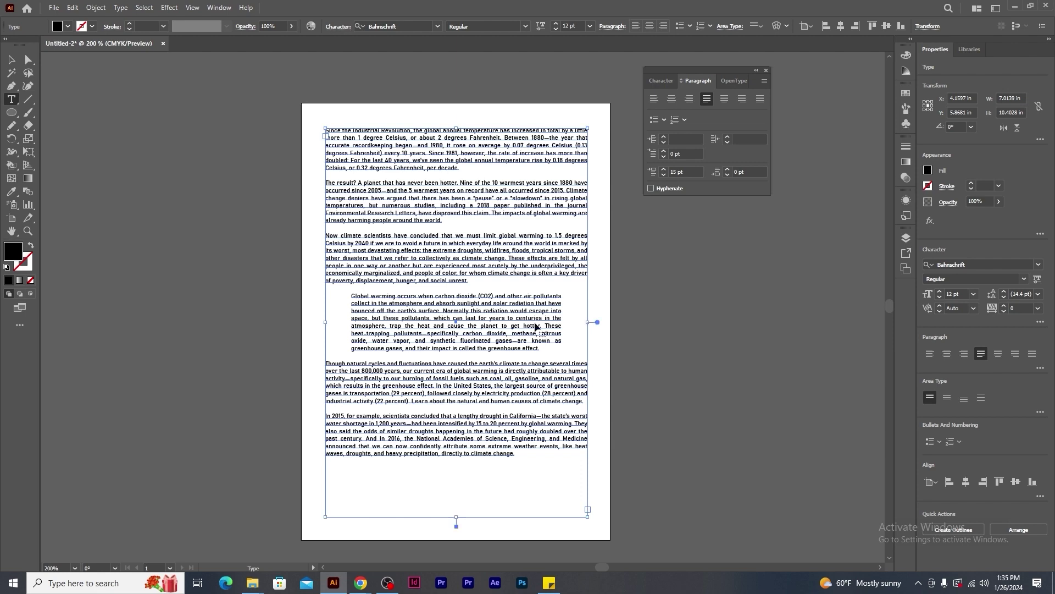
{"action": "key", "text": "ctrl+="}
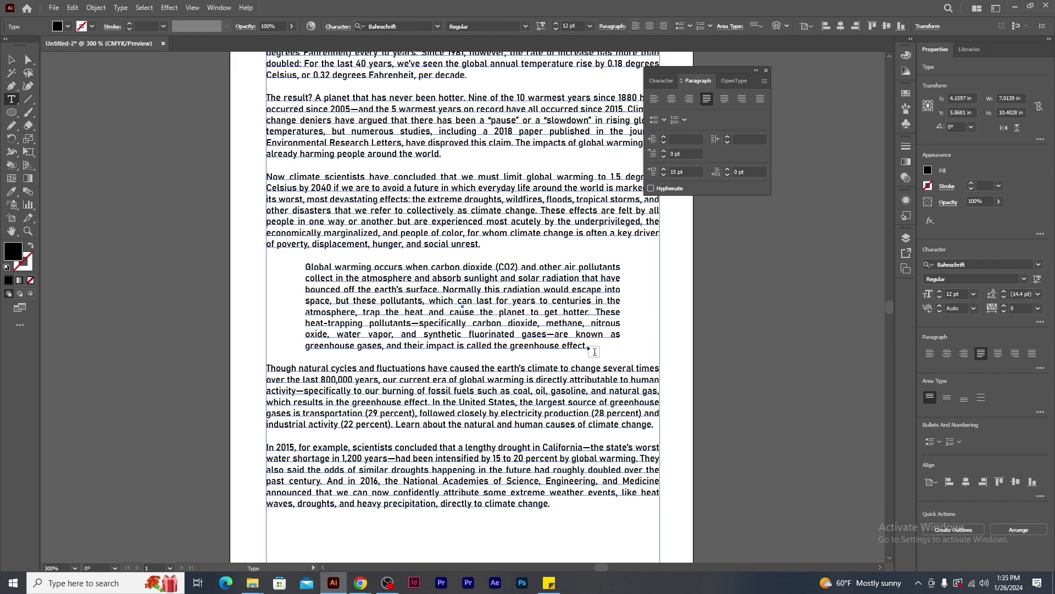
{"action": "left_click_drag", "start_coordinate": [587, 347], "coordinate": [306, 267]}
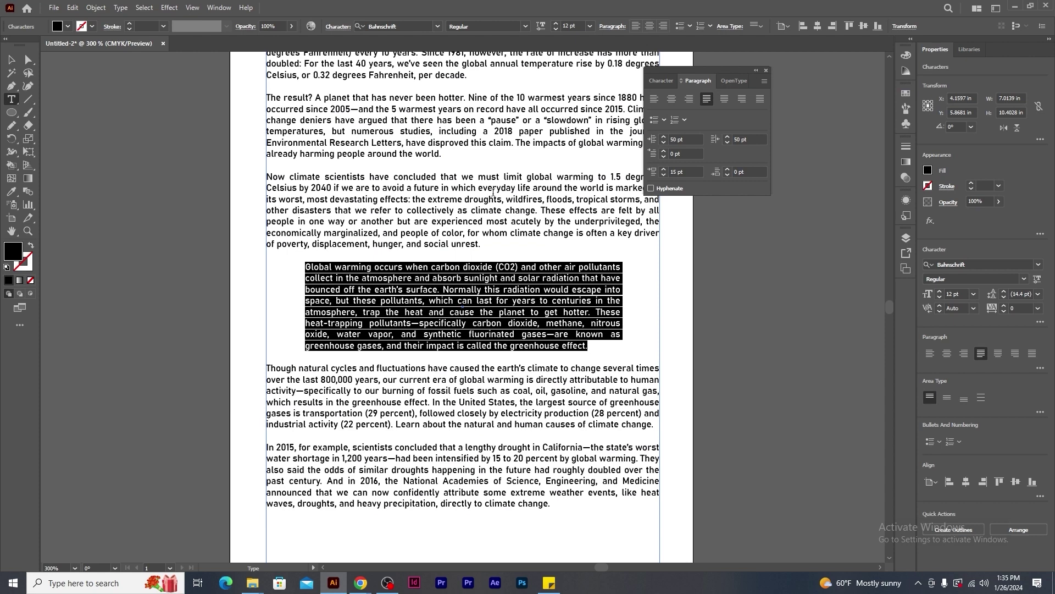
{"action": "left_click", "coordinate": [525, 26]}
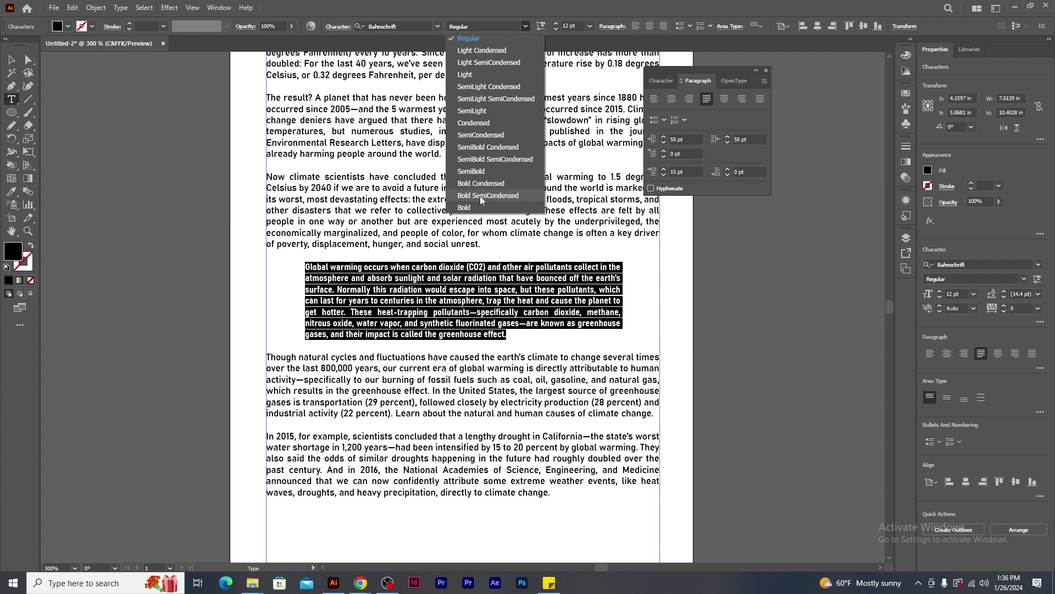
{"action": "left_click", "coordinate": [480, 172]}
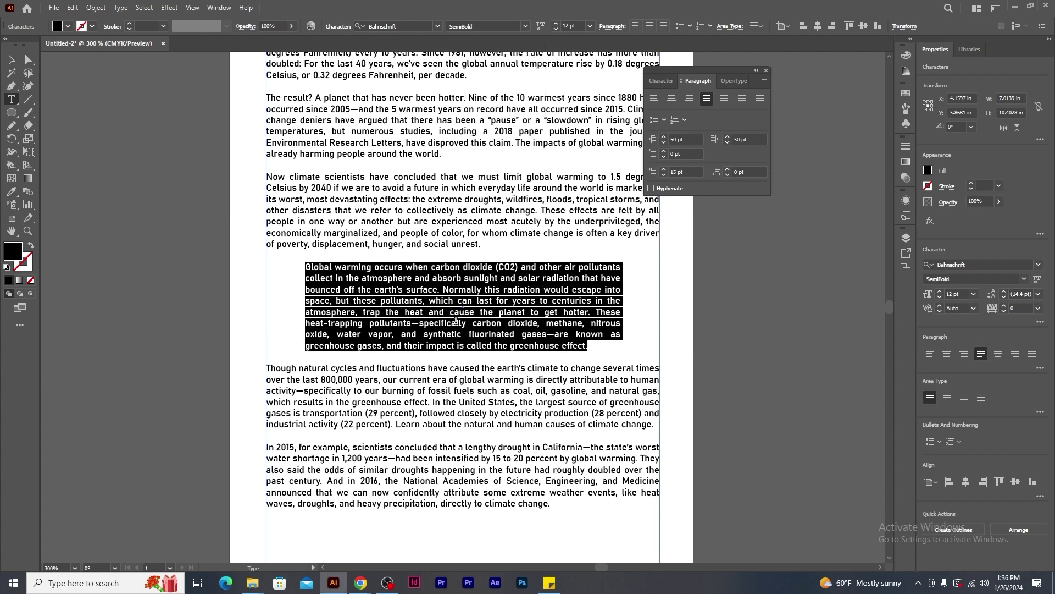
{"action": "left_click", "coordinate": [67, 27]}
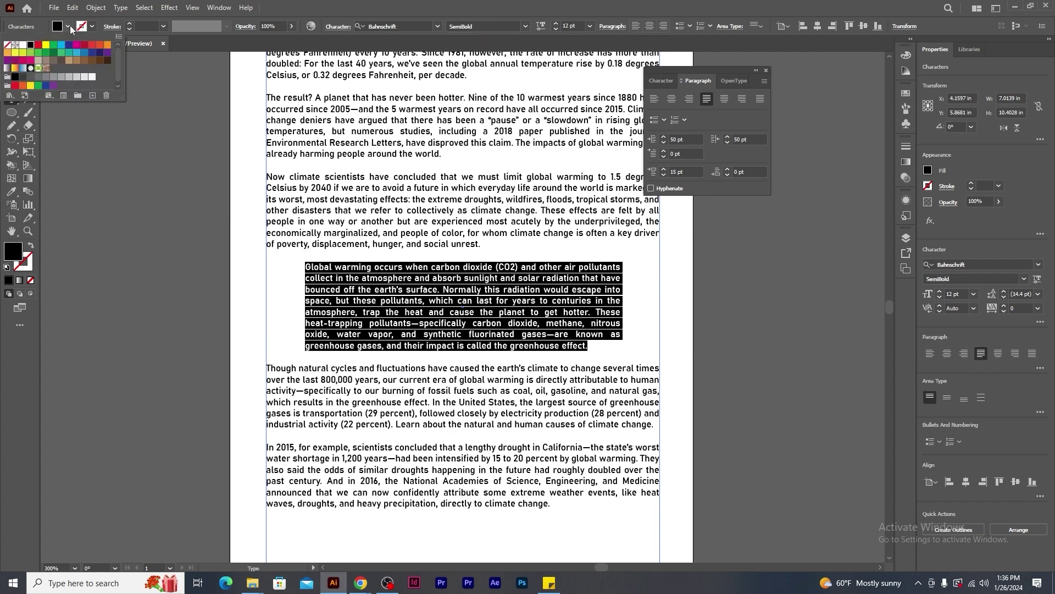
{"action": "left_click", "coordinate": [69, 46]}
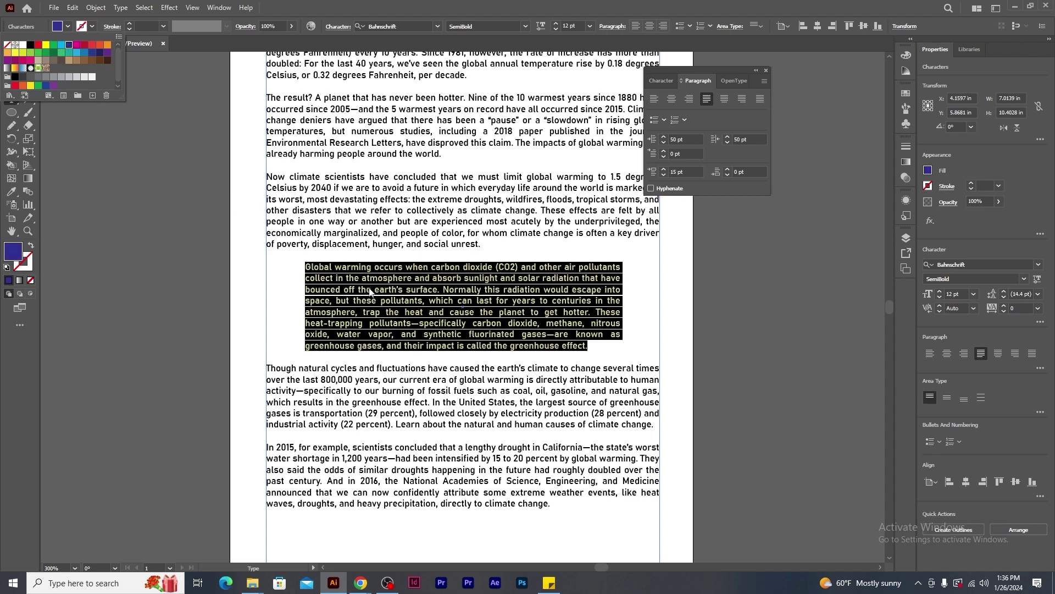
{"action": "left_click", "coordinate": [11, 59]}
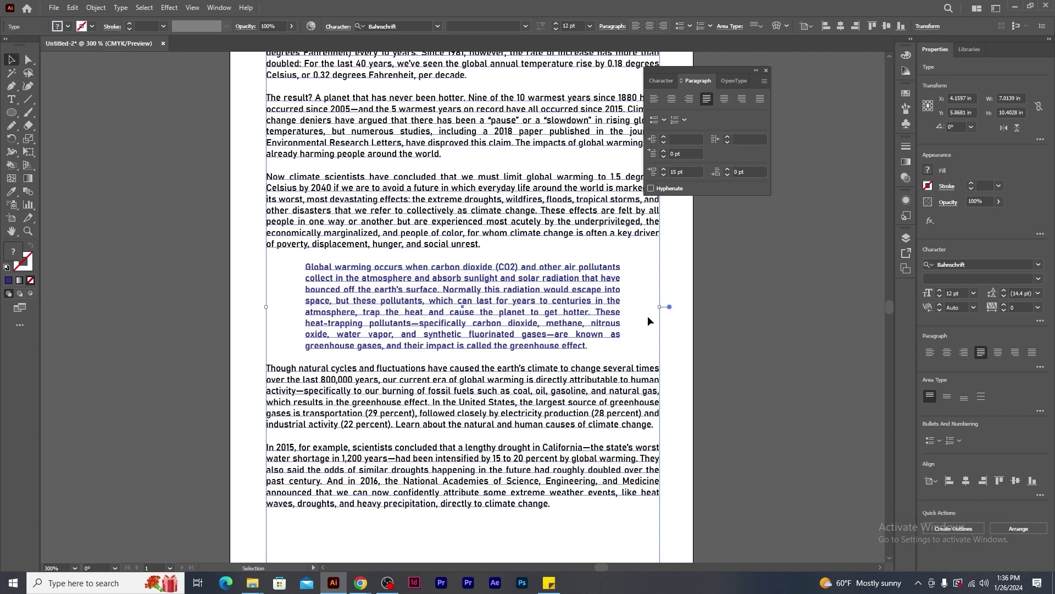
Reset the 'Global warming occurs' paragraph's left and right indents to 0 pt.
{"action": "left_click", "coordinate": [698, 314]}
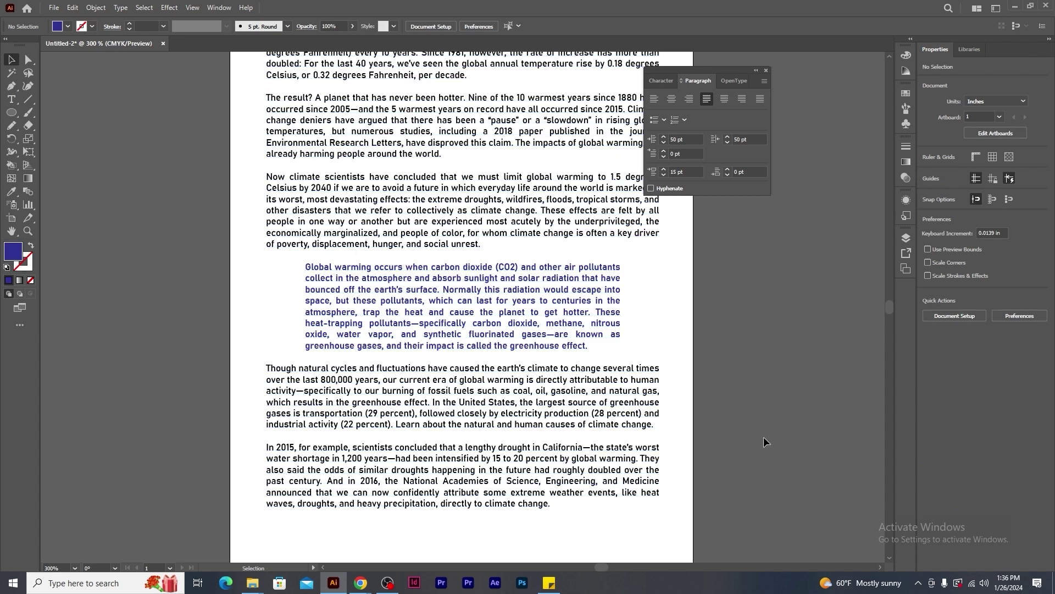
{"action": "key", "text": "ctrl+minus"}
{"action": "left_click", "coordinate": [499, 355]}
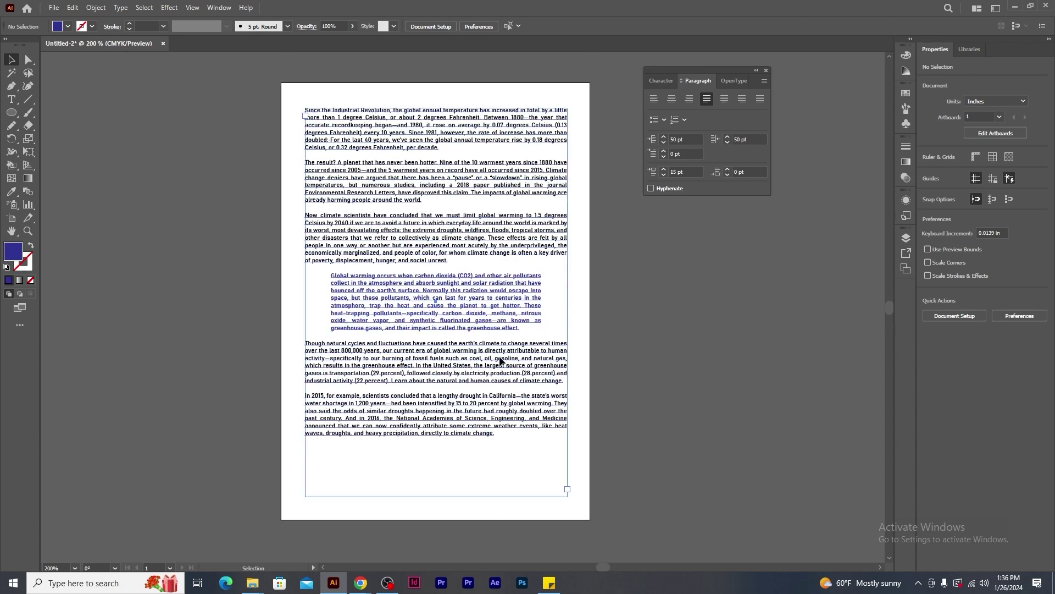
{"action": "left_click", "coordinate": [707, 394]}
{"action": "left_click_drag", "start_coordinate": [538, 338], "coordinate": [331, 282]}
{"action": "left_click", "coordinate": [685, 139]}
{"action": "type", "text": "0"}
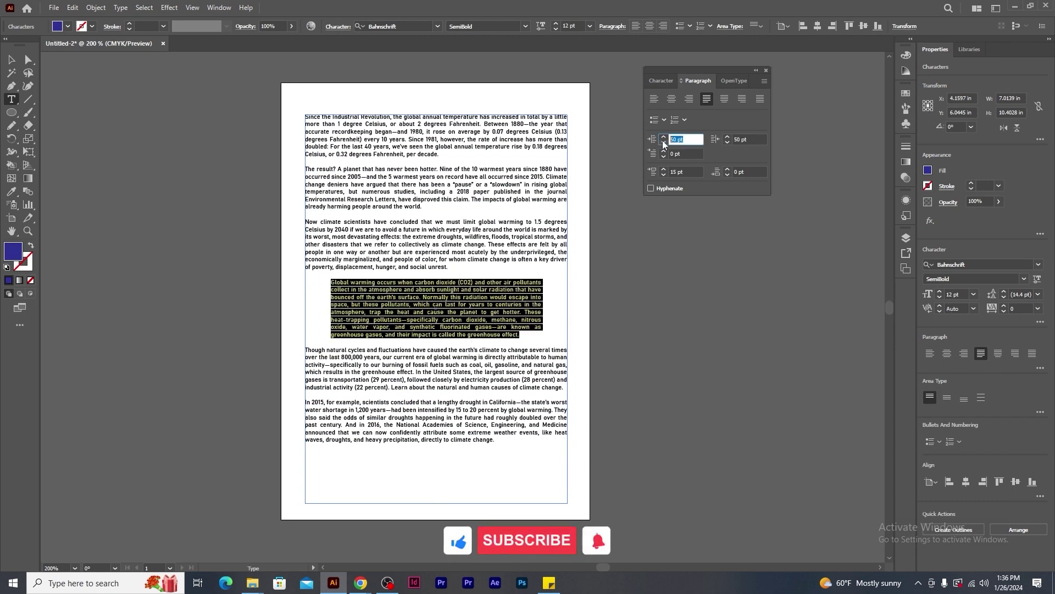
{"action": "key", "text": "Tab"}
{"action": "type", "text": "0"}
{"action": "key", "text": "Return"}
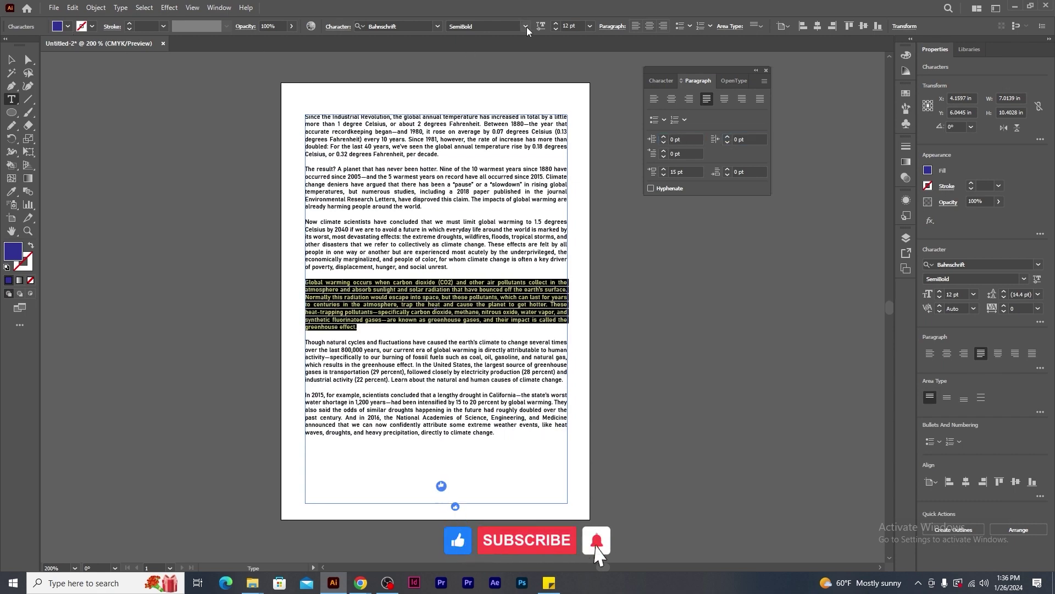
Set the paragraph back to Regular style with a black fill.
{"action": "left_click", "coordinate": [484, 26]}
{"action": "left_click", "coordinate": [468, 38]}
{"action": "left_click", "coordinate": [68, 26]}
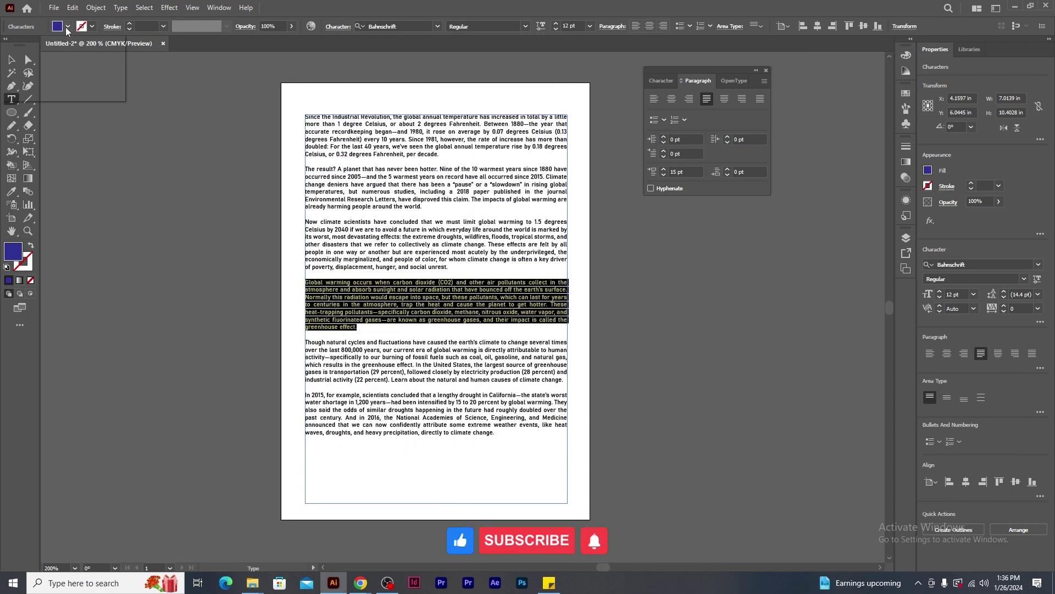
{"action": "left_click", "coordinate": [32, 44]}
{"action": "left_click", "coordinate": [527, 439]}
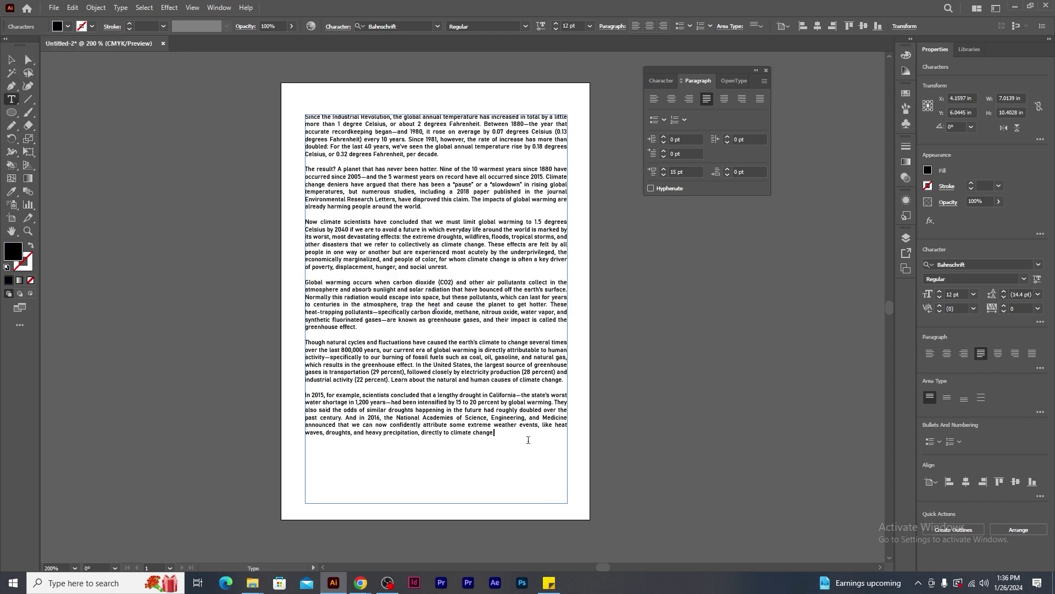
{"action": "left_click", "coordinate": [11, 60]}
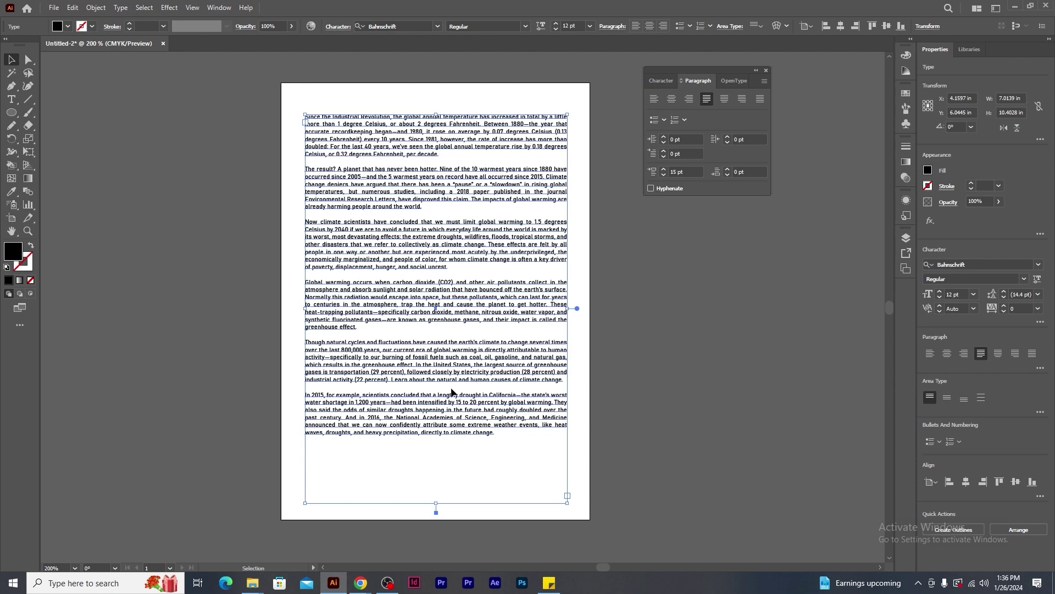
In Area Type Options, try 3 columns, then set 2 columns with a 0.25 in gutter.
{"action": "left_click", "coordinate": [121, 8]}
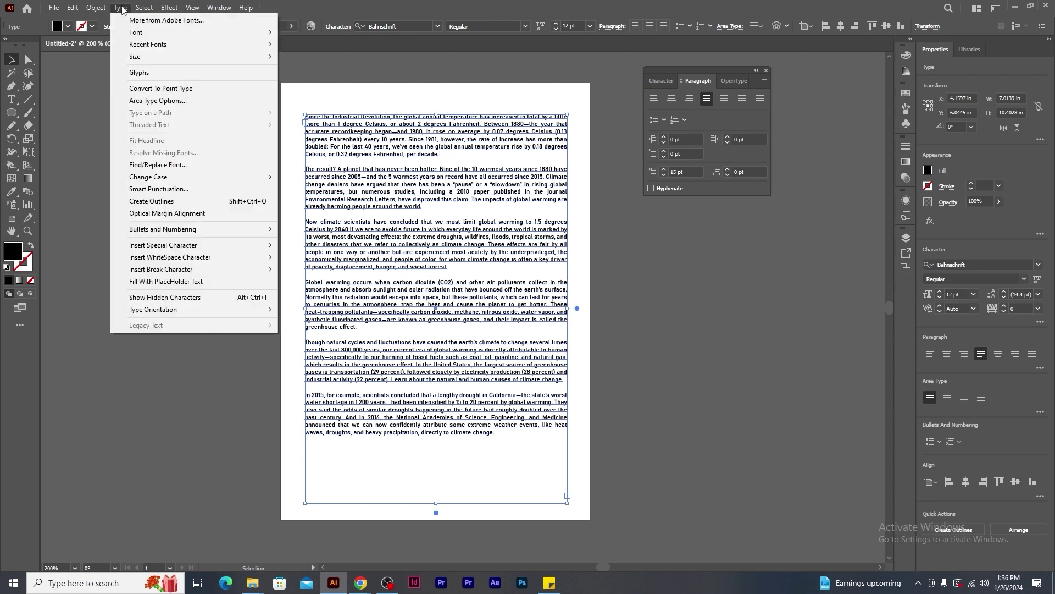
{"action": "left_click", "coordinate": [211, 102]}
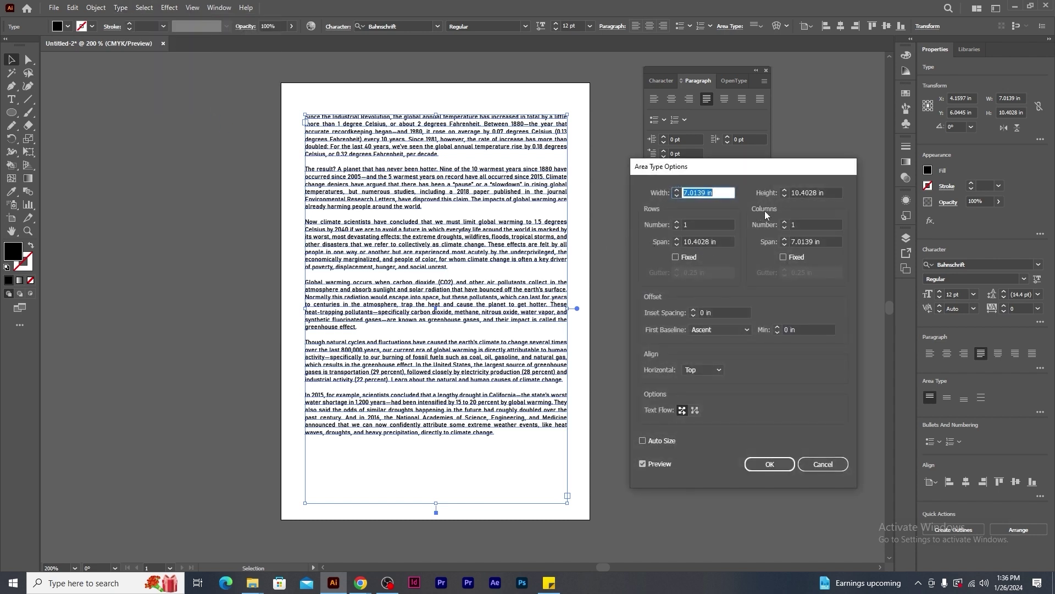
{"action": "left_click", "coordinate": [785, 222]}
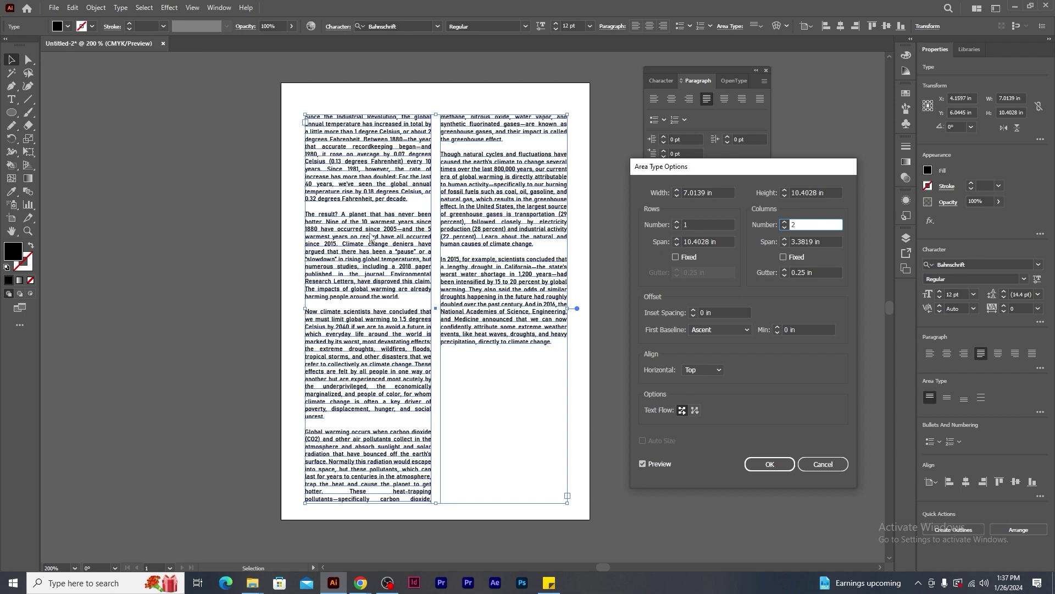
{"action": "left_click", "coordinate": [784, 221]}
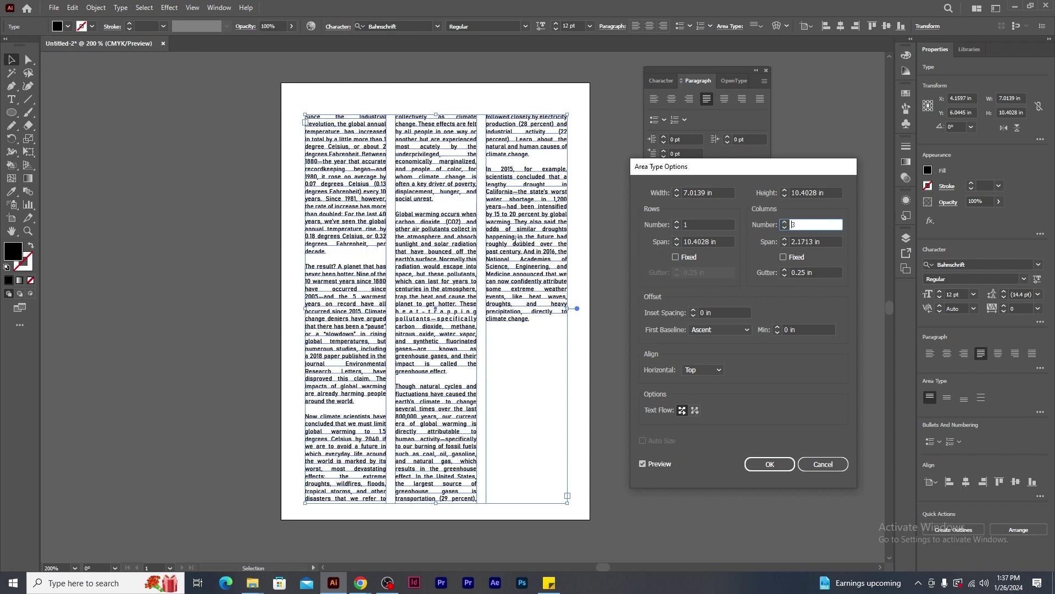
{"action": "left_click", "coordinate": [784, 228]}
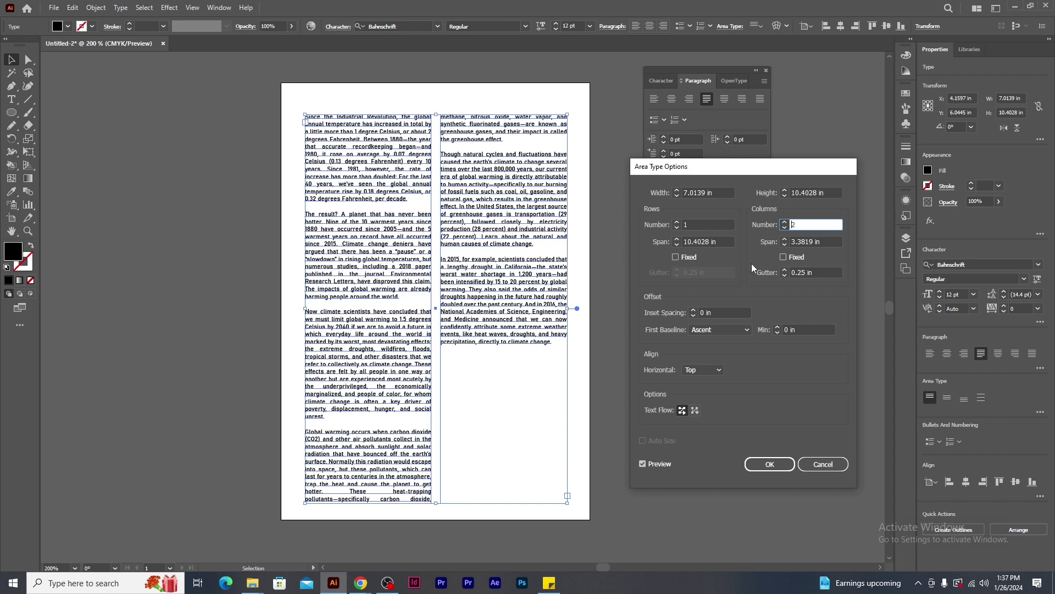
{"action": "left_click", "coordinate": [785, 270]}
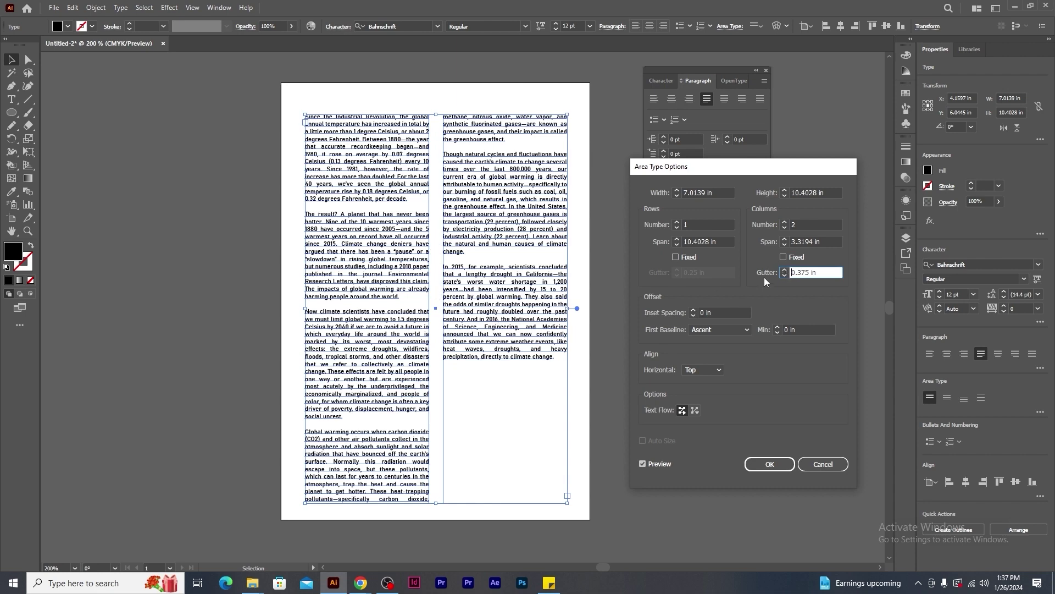
{"action": "left_click", "coordinate": [785, 275]}
{"action": "left_click", "coordinate": [785, 275]}
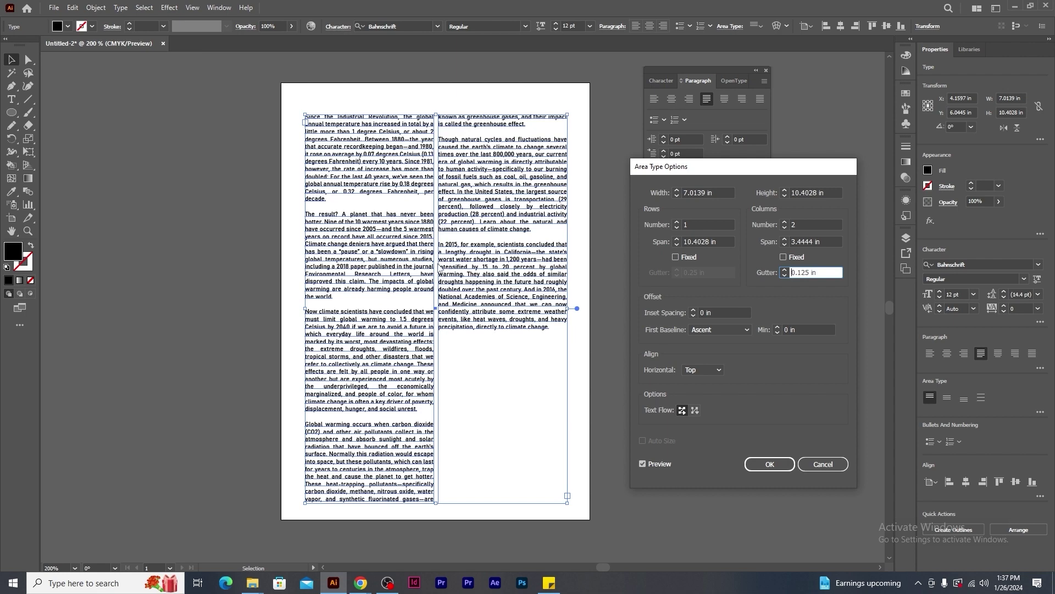
{"action": "left_click", "coordinate": [783, 270]}
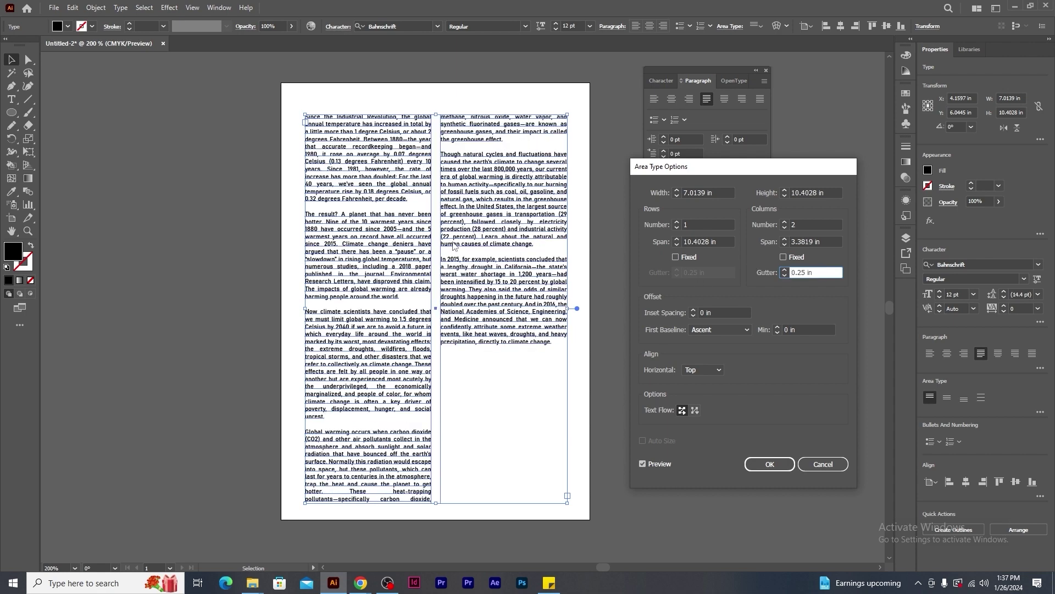
Apply the two-column layout and nudge the text frame slightly up the page.
{"action": "left_click", "coordinate": [769, 465]}
{"action": "left_click", "coordinate": [710, 458]}
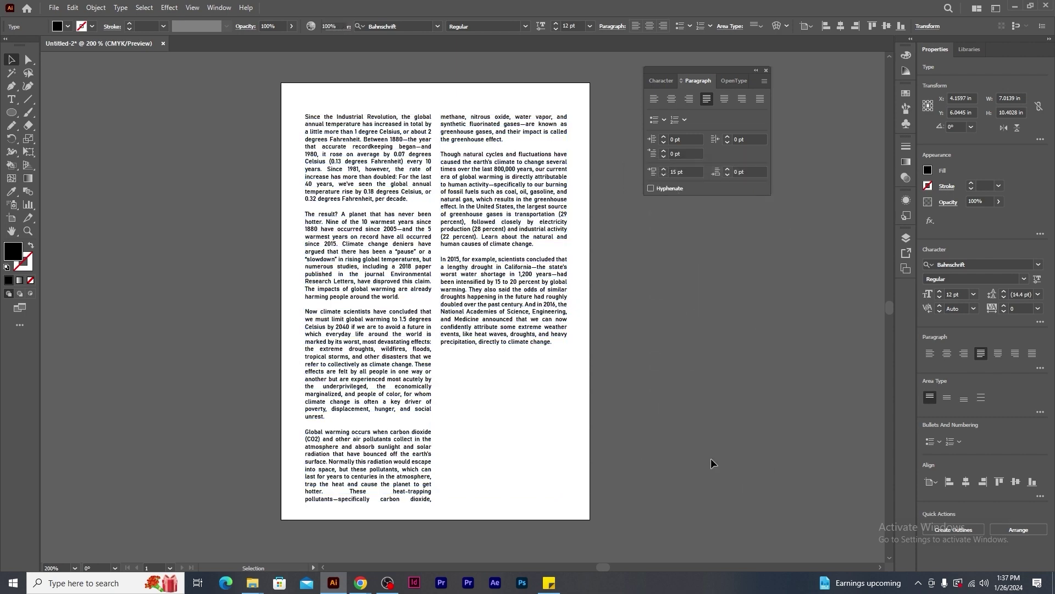
{"action": "left_click_drag", "start_coordinate": [512, 306], "coordinate": [511, 299]}
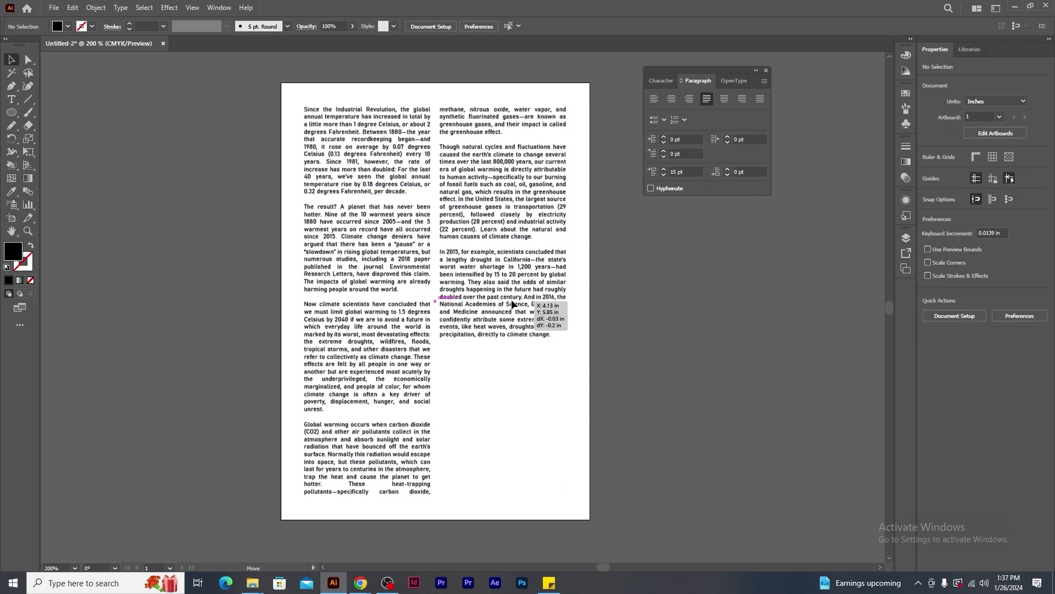
{"action": "left_click", "coordinate": [751, 332]}
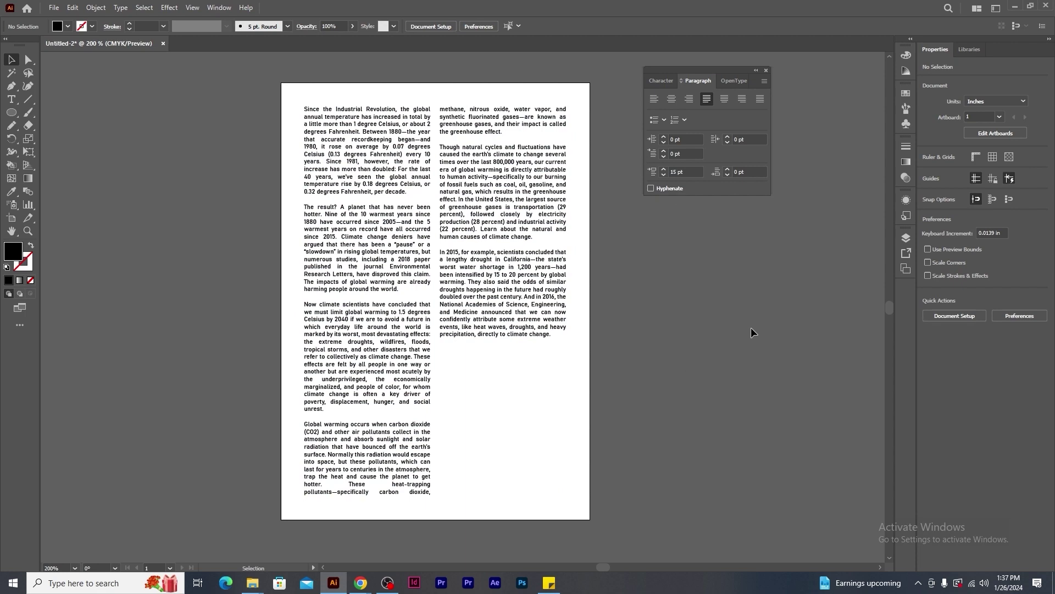
Set the text frame's Area Type Options back to 1 column.
{"action": "left_click", "coordinate": [518, 302]}
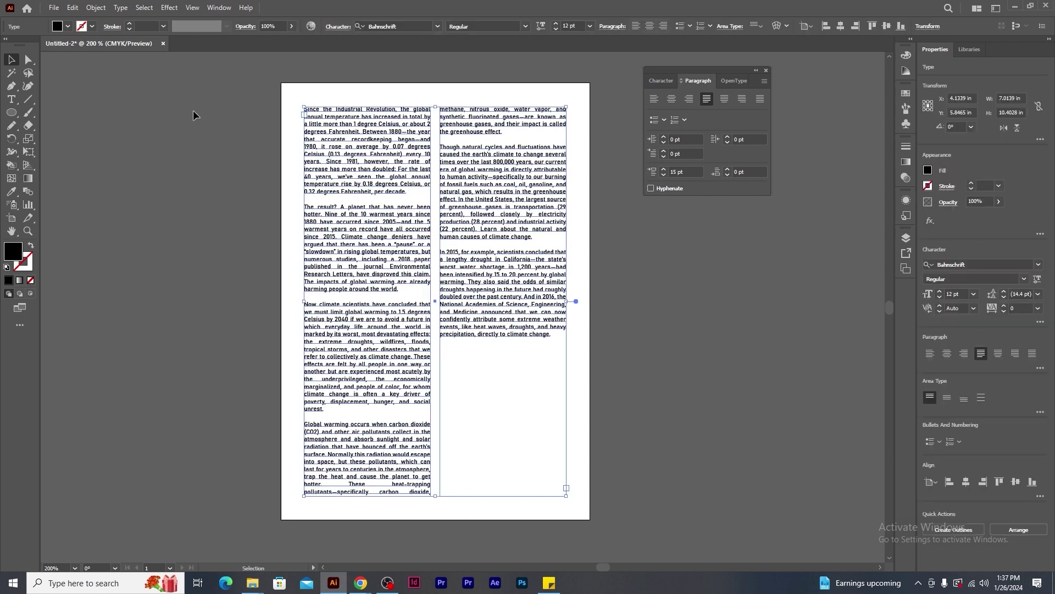
{"action": "left_click", "coordinate": [120, 8]}
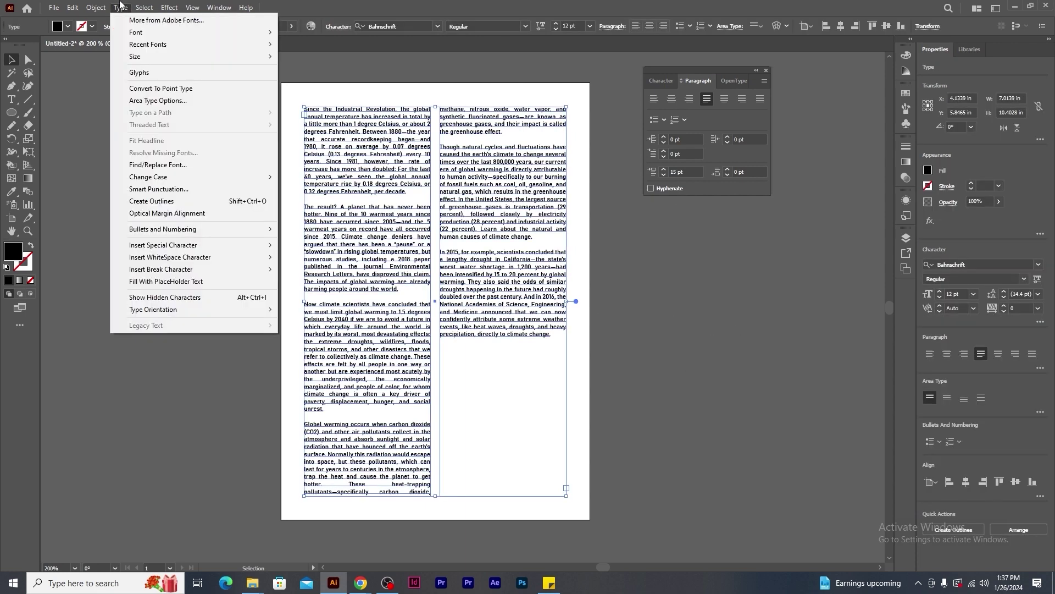
{"action": "left_click", "coordinate": [135, 101]}
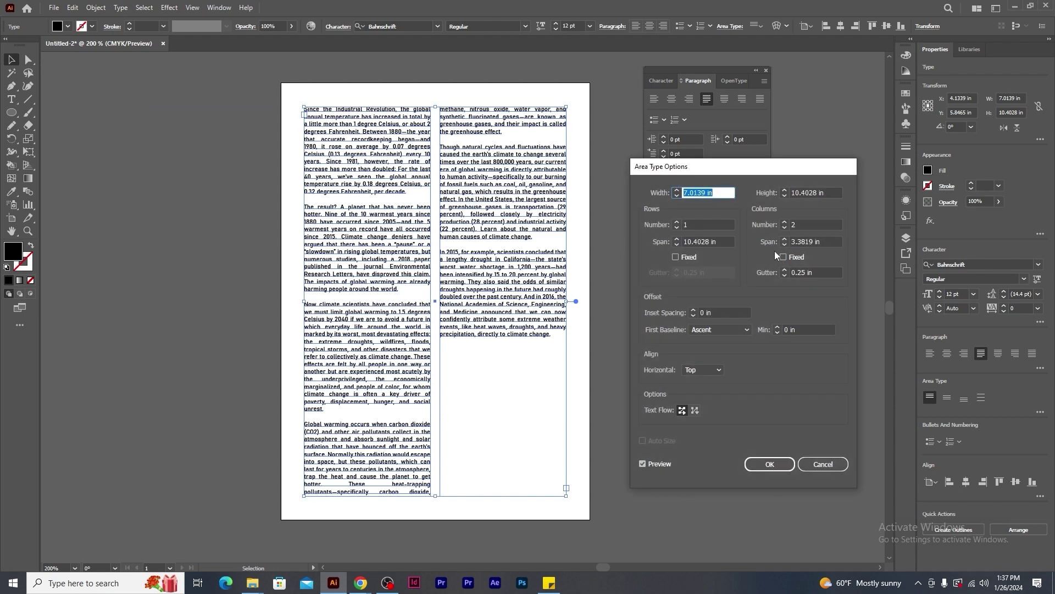
{"action": "left_click", "coordinate": [784, 228]}
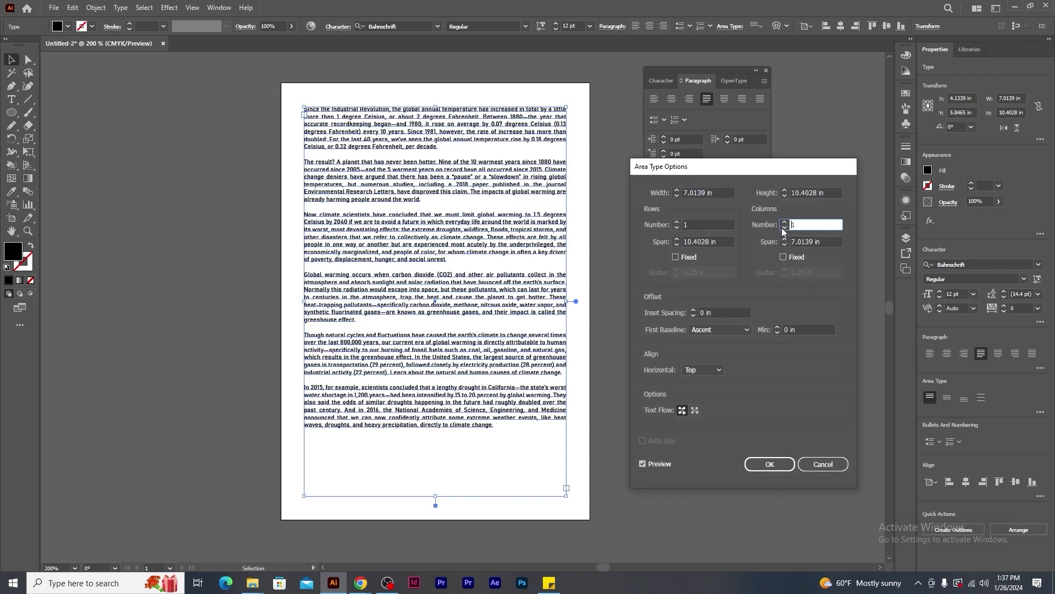
{"action": "left_click", "coordinate": [770, 464]}
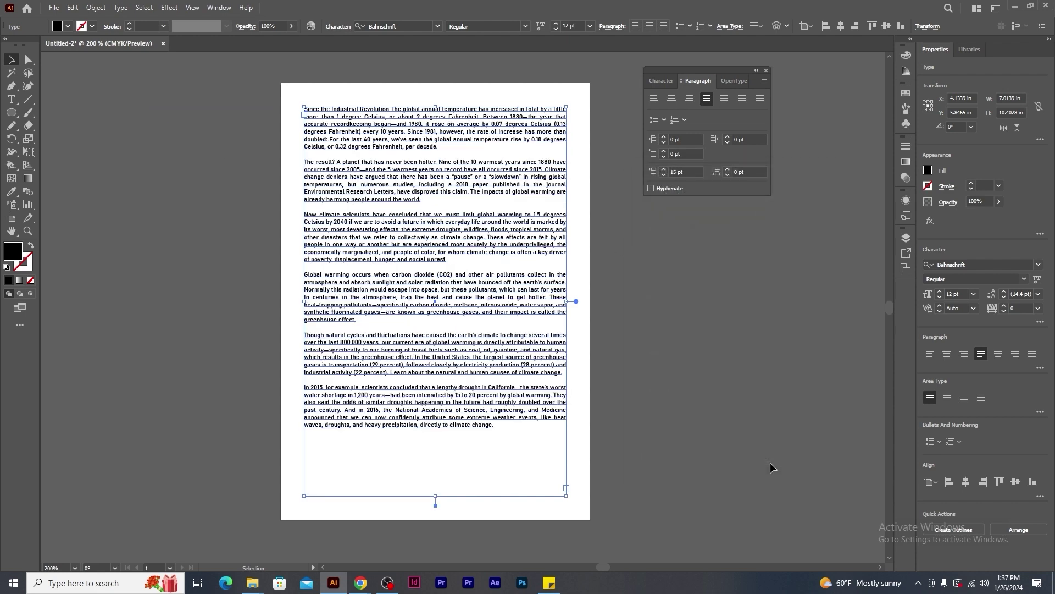
{"action": "left_click", "coordinate": [770, 463]}
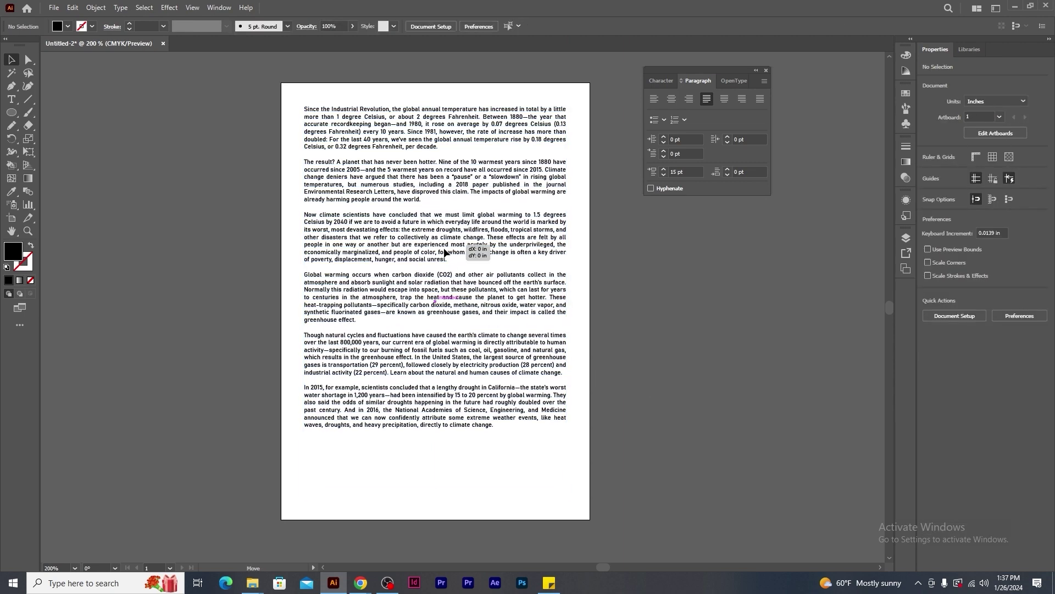
Nudge the text down, then place the goddess-and-lion JPG over the middle paragraphs and embed it.
{"action": "left_click_drag", "start_coordinate": [439, 203], "coordinate": [438, 210]}
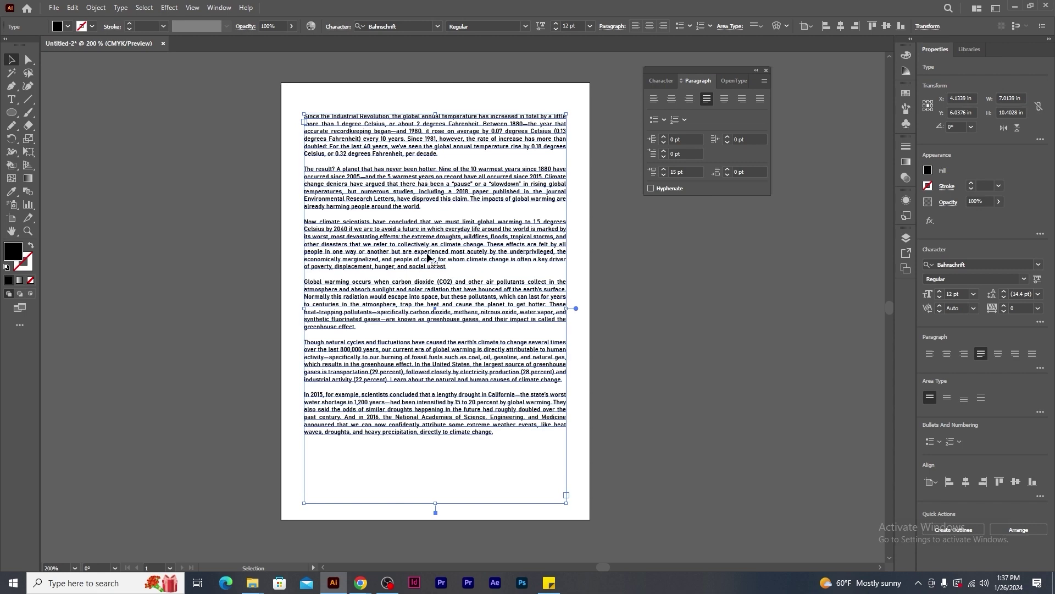
{"action": "left_click", "coordinate": [54, 7]}
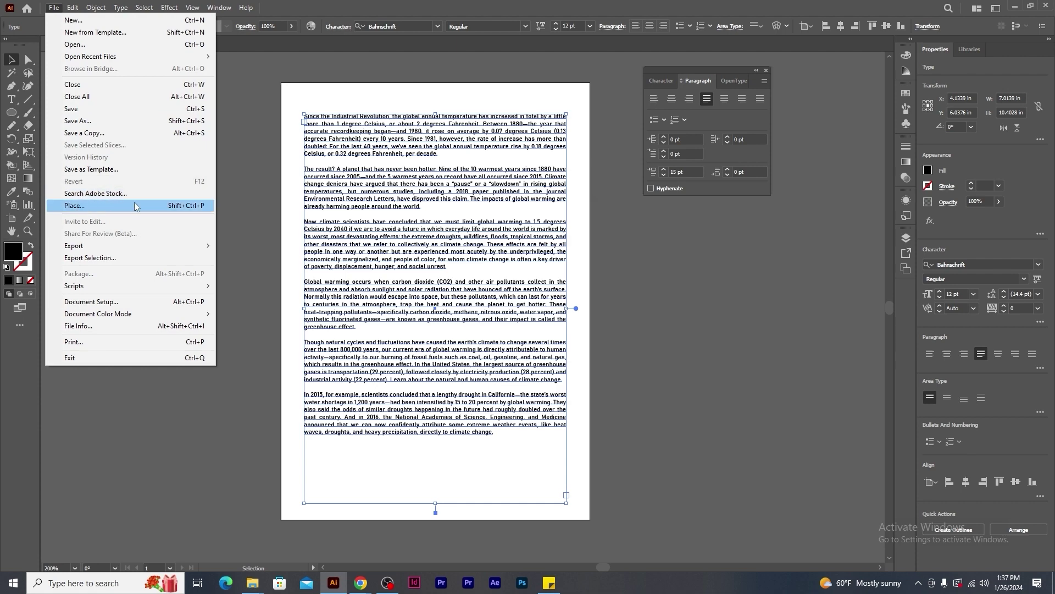
{"action": "left_click", "coordinate": [201, 206]}
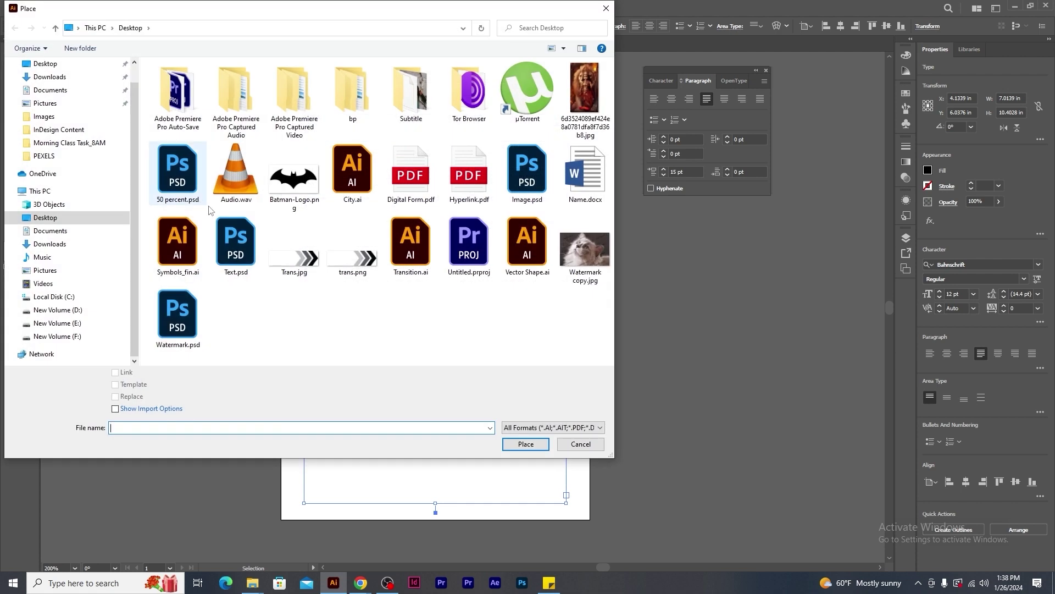
{"action": "double_click", "coordinate": [585, 91]}
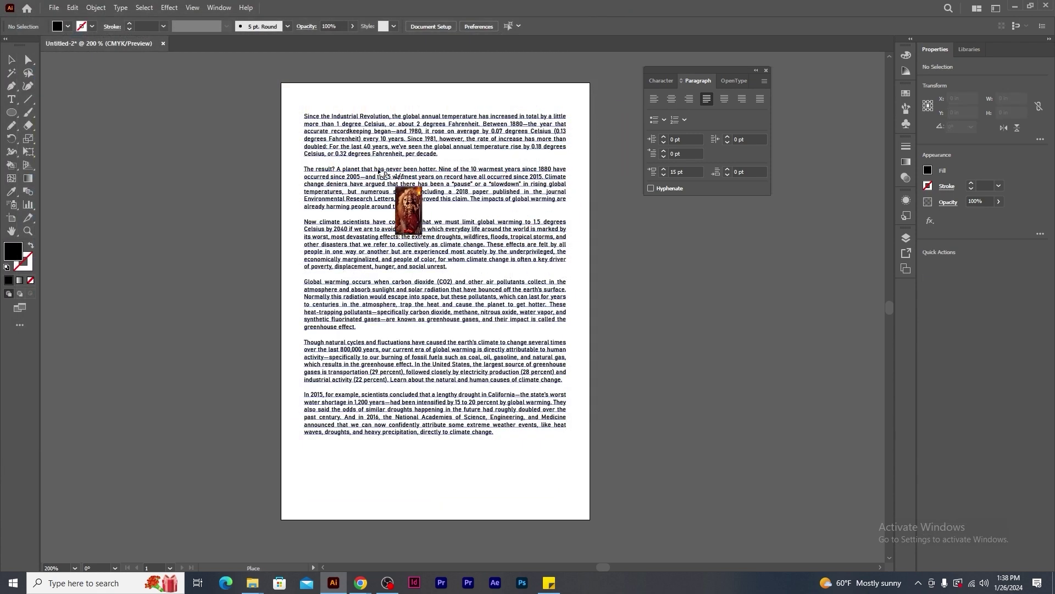
{"action": "left_click_drag", "start_coordinate": [368, 229], "coordinate": [427, 335]}
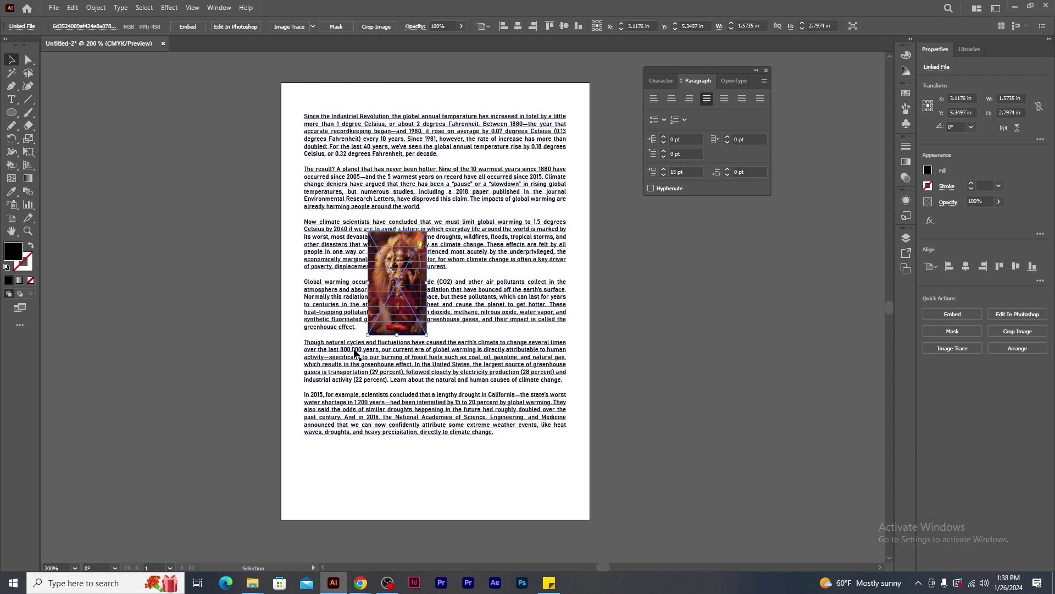
{"action": "left_click", "coordinate": [178, 28]}
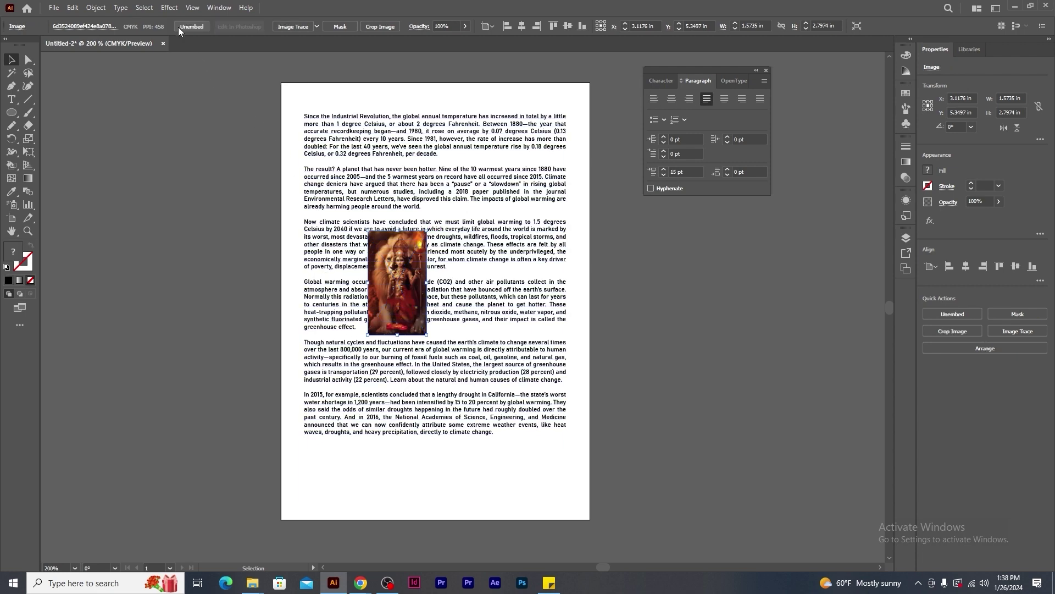
{"action": "key", "text": "ctrl+plus"}
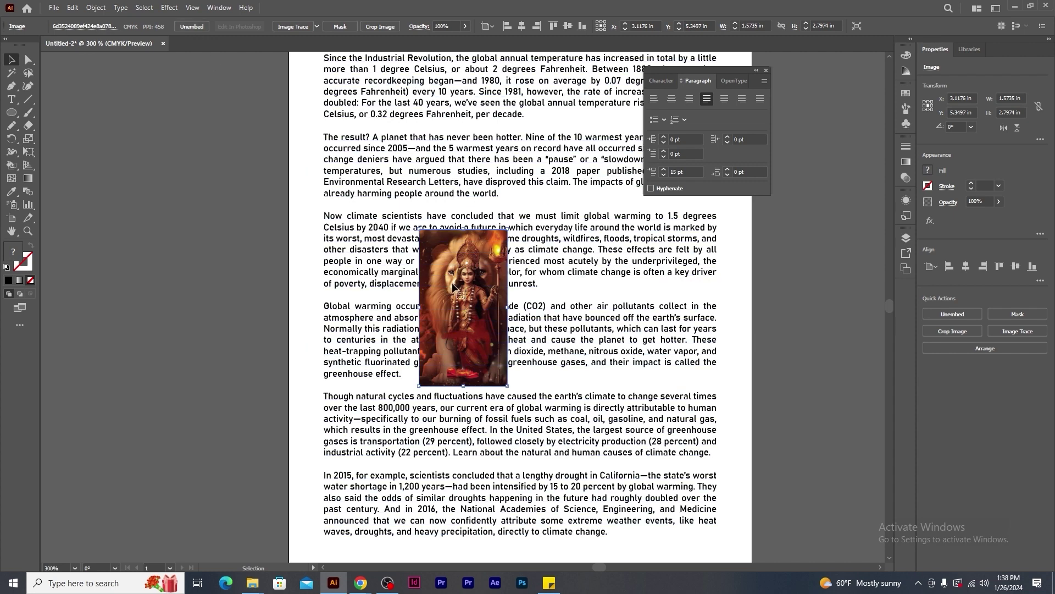
Make the body text wrap around the goddess photo.
{"action": "left_click", "coordinate": [96, 8]}
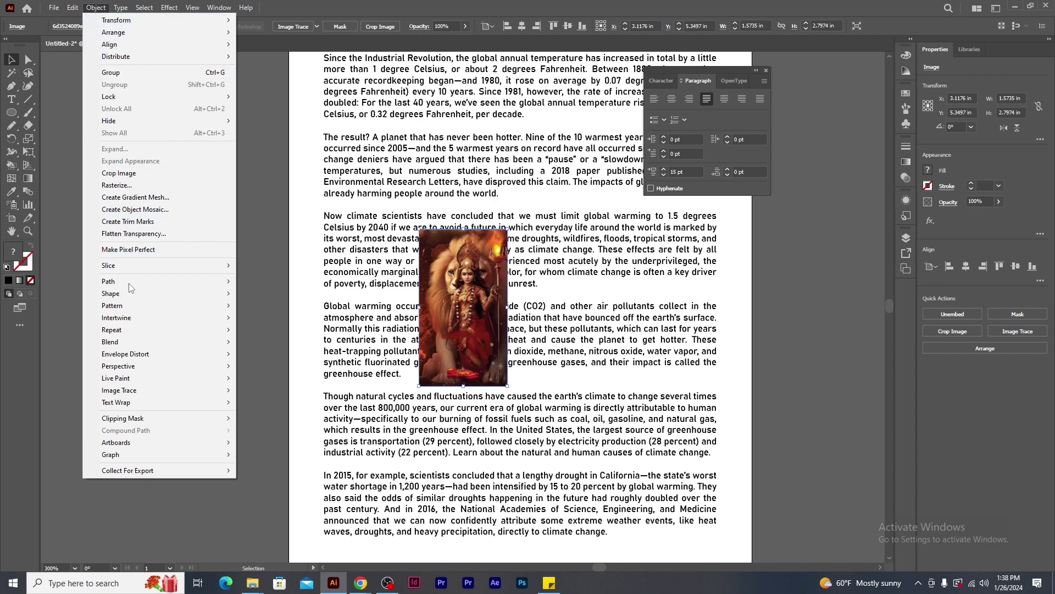
{"action": "mouse_move", "coordinate": [133, 403]}
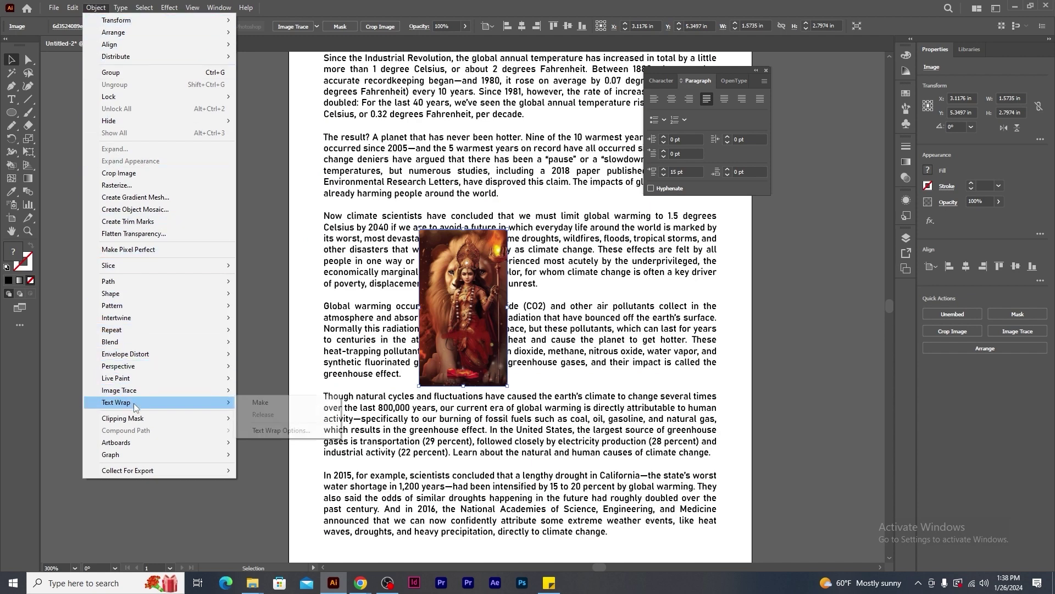
{"action": "left_click", "coordinate": [279, 404]}
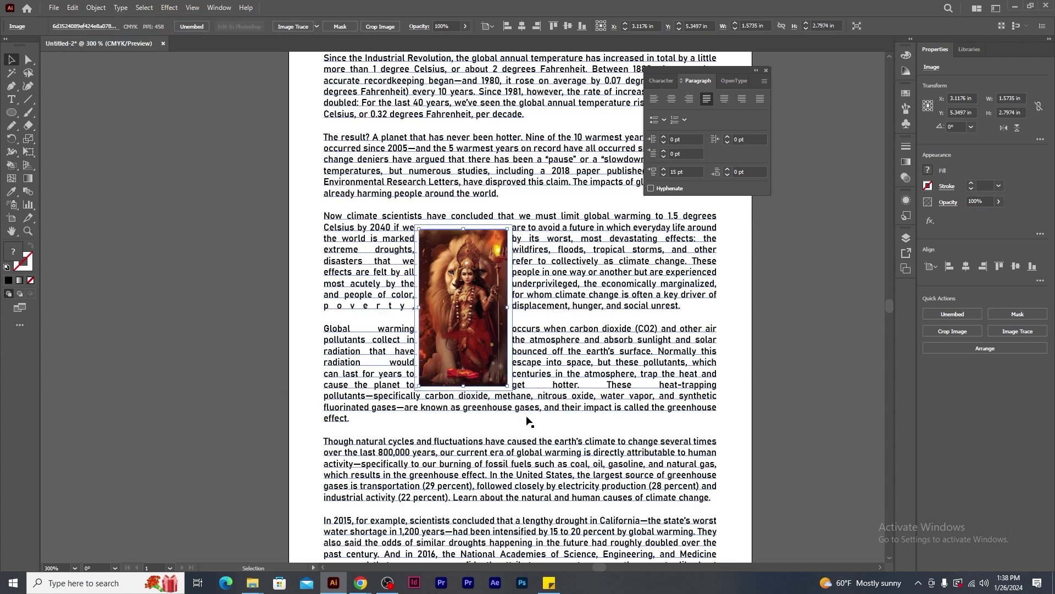
Set the text wrap offset to 7 pt, after trying 12 pt.
{"action": "left_click", "coordinate": [97, 8]}
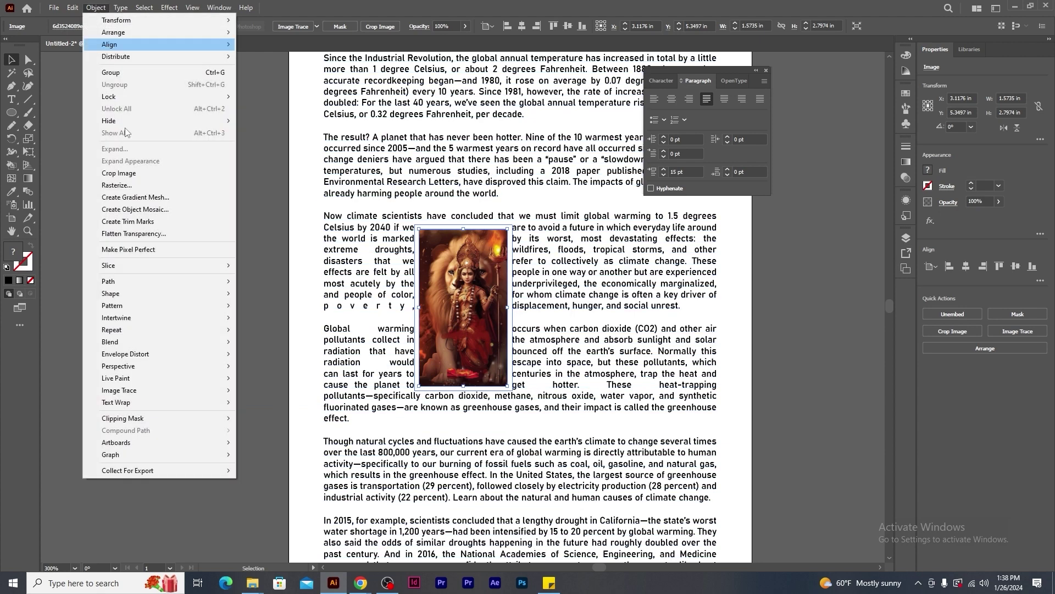
{"action": "mouse_move", "coordinate": [168, 401]}
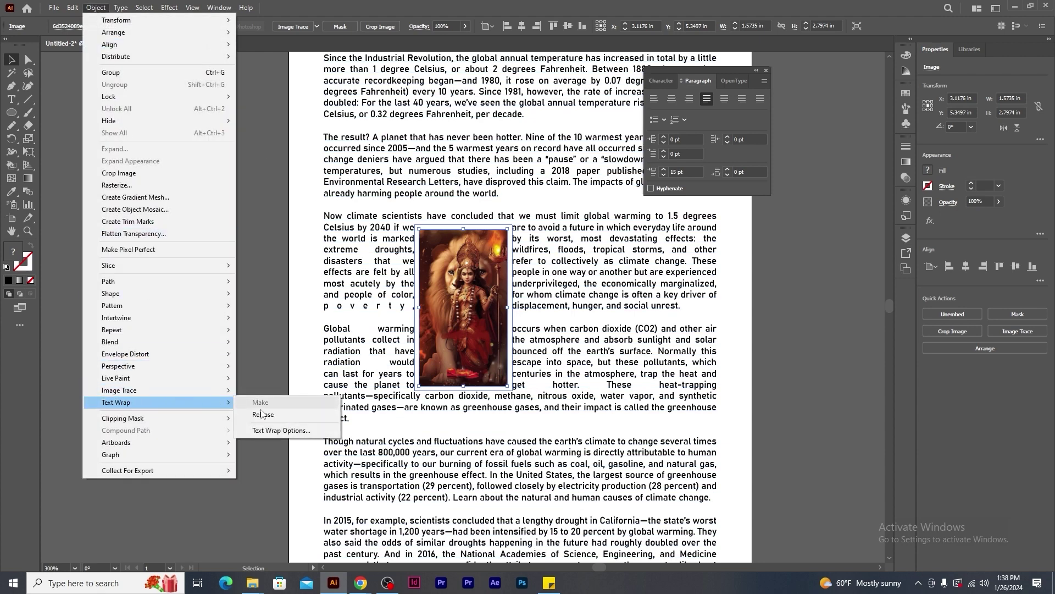
{"action": "left_click", "coordinate": [298, 432]}
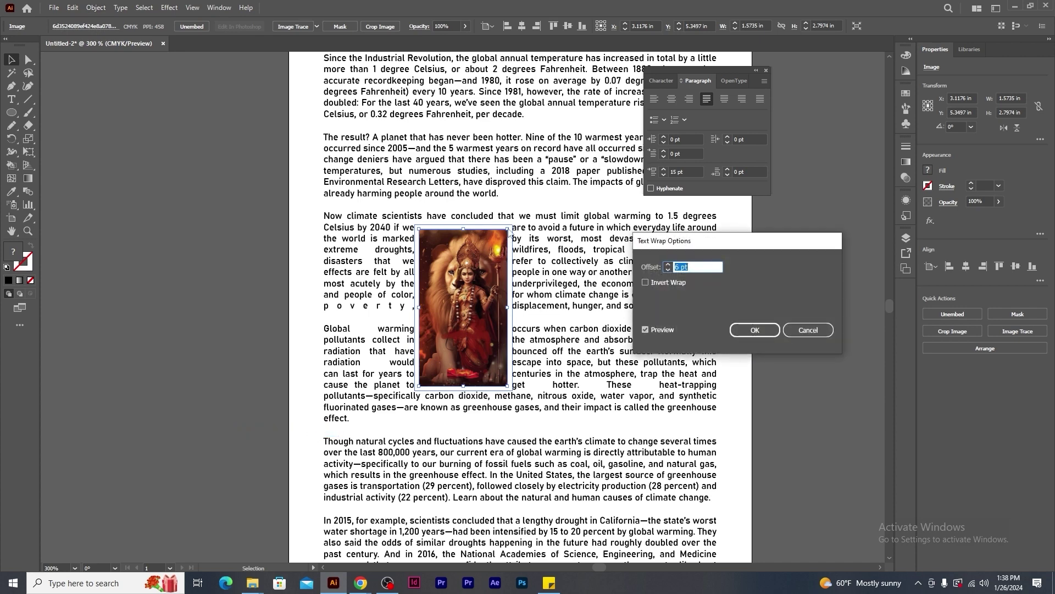
{"action": "left_click", "coordinate": [668, 266]}
{"action": "left_click", "coordinate": [668, 266]}
{"action": "left_click", "coordinate": [669, 266]}
{"action": "left_click", "coordinate": [668, 266]}
{"action": "left_click", "coordinate": [668, 266]}
{"action": "left_click", "coordinate": [669, 266]}
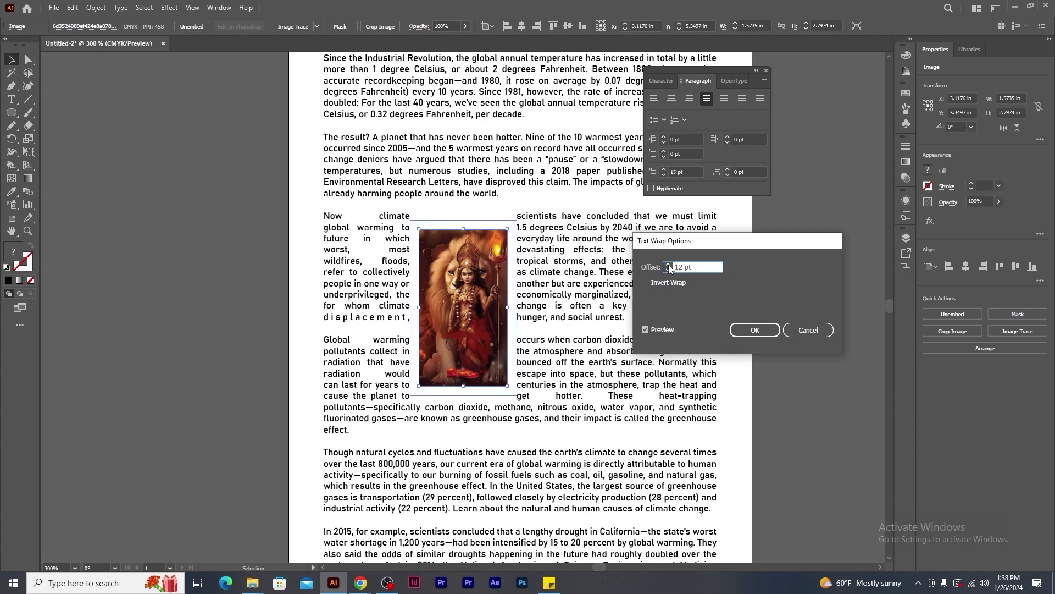
{"action": "left_click", "coordinate": [668, 269]}
{"action": "left_click", "coordinate": [669, 269]}
{"action": "left_click", "coordinate": [669, 269]}
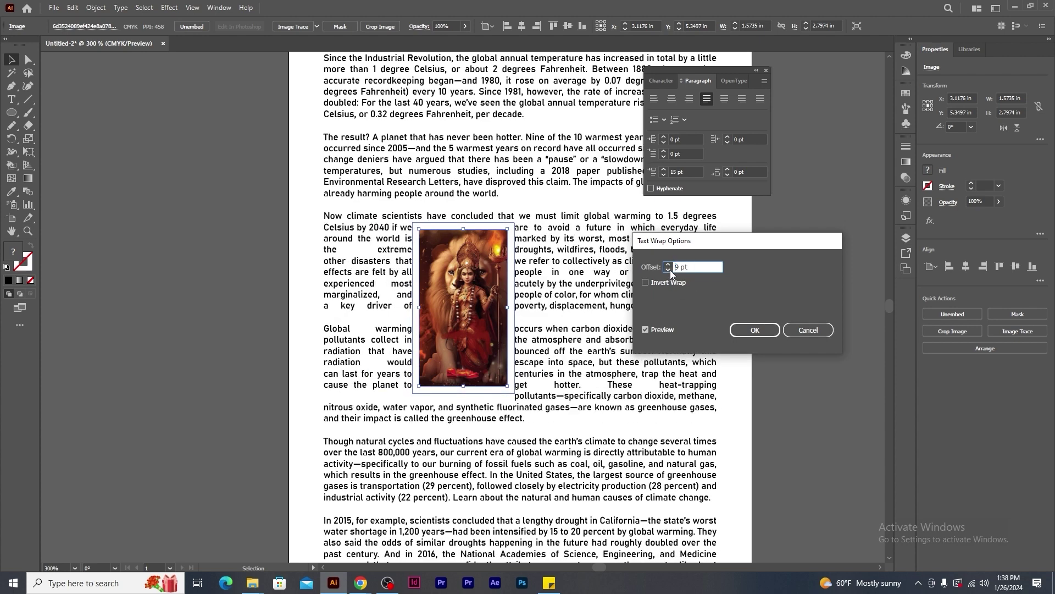
{"action": "left_click", "coordinate": [669, 270]}
{"action": "left_click", "coordinate": [669, 269]}
{"action": "left_click", "coordinate": [753, 328]}
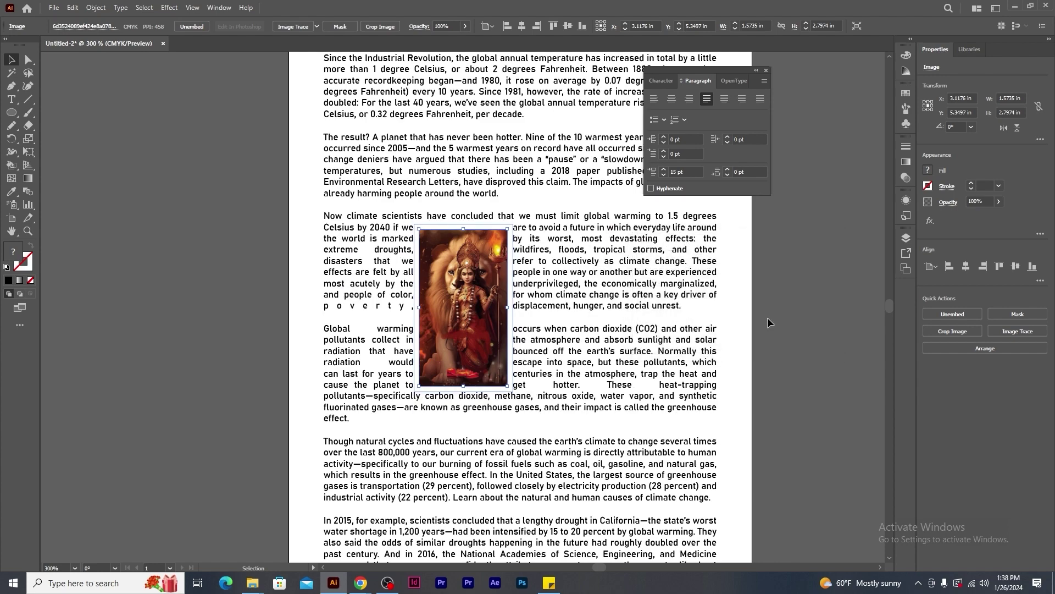
Move the photo up beside the second paragraph.
{"action": "left_click", "coordinate": [815, 306]}
{"action": "left_click_drag", "start_coordinate": [465, 282], "coordinate": [521, 406]}
{"action": "left_click", "coordinate": [800, 335]}
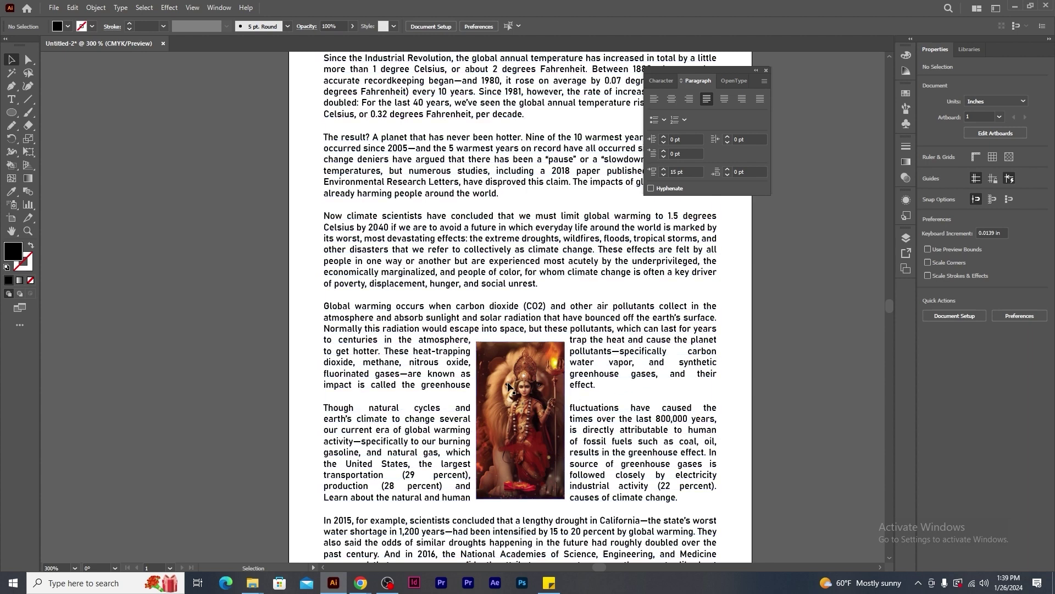
{"action": "left_click_drag", "start_coordinate": [509, 386], "coordinate": [445, 195]}
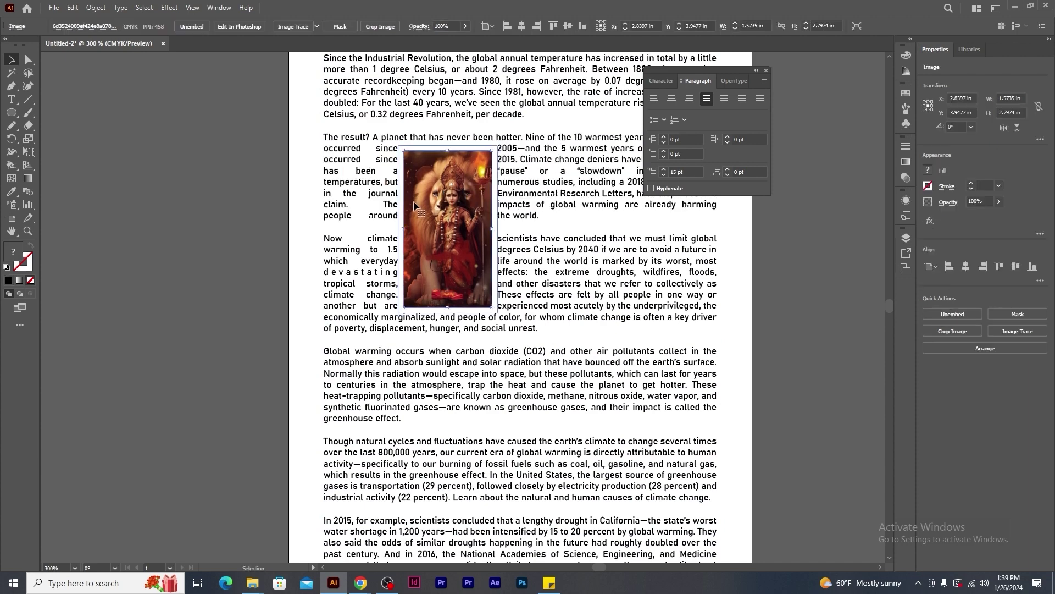
Place the elephant photo from the Images folder over the body text and embed it.
{"action": "left_click", "coordinate": [53, 10]}
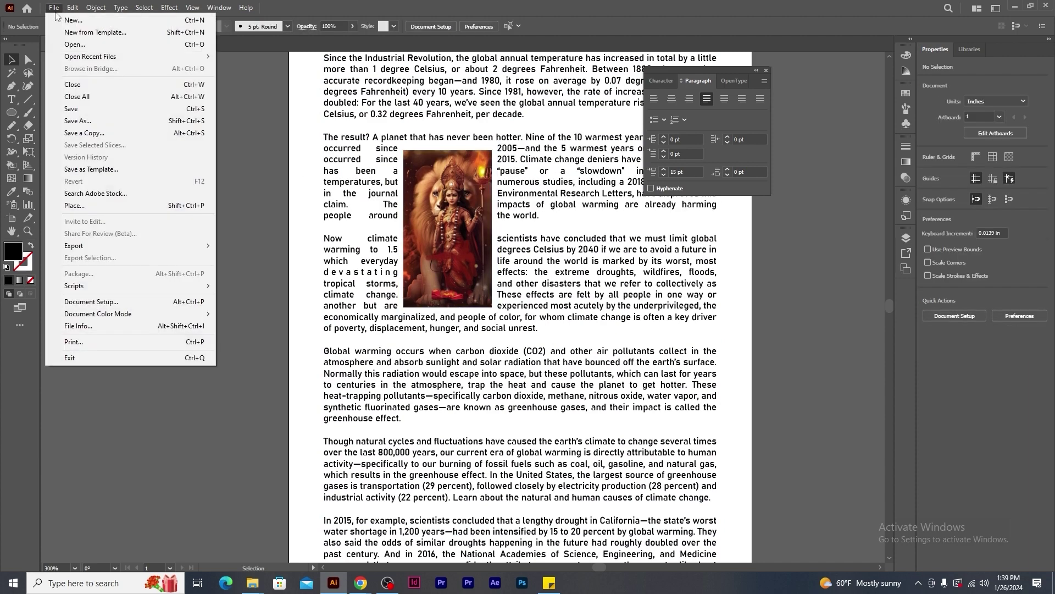
{"action": "left_click", "coordinate": [87, 206]}
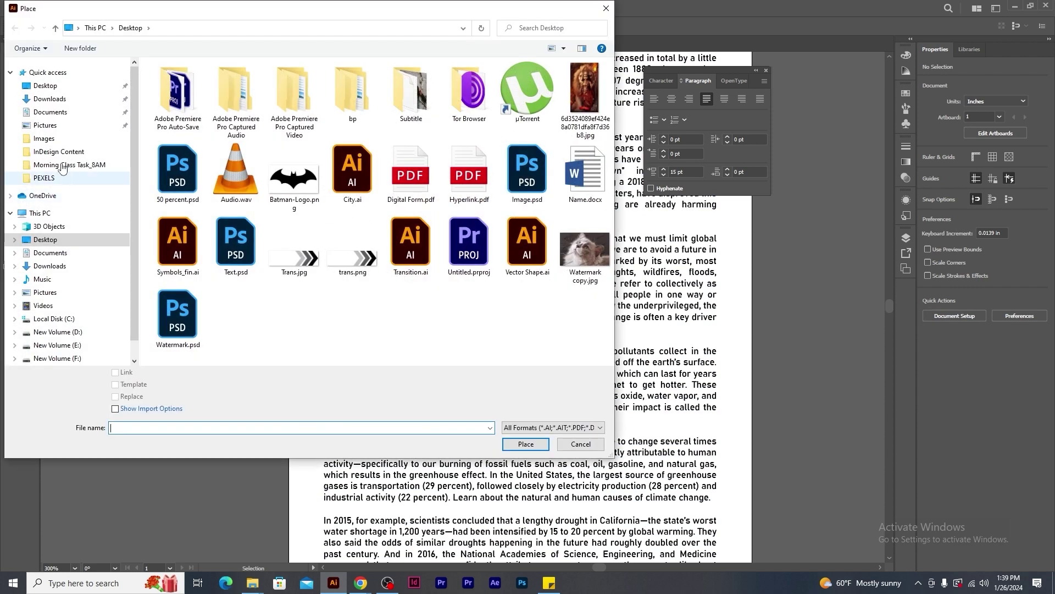
{"action": "left_click", "coordinate": [44, 139]}
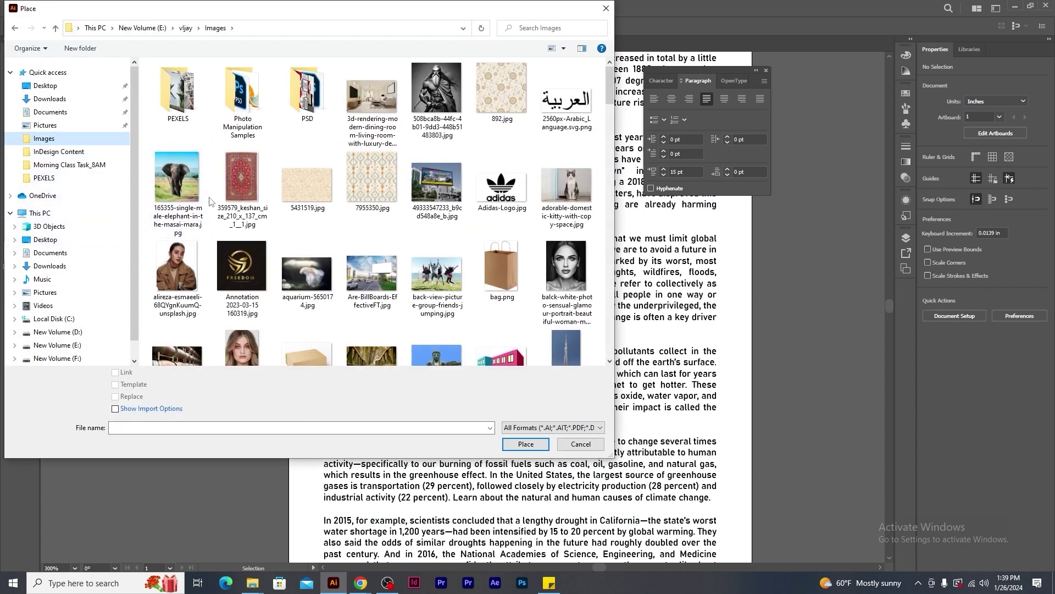
{"action": "double_click", "coordinate": [173, 178]}
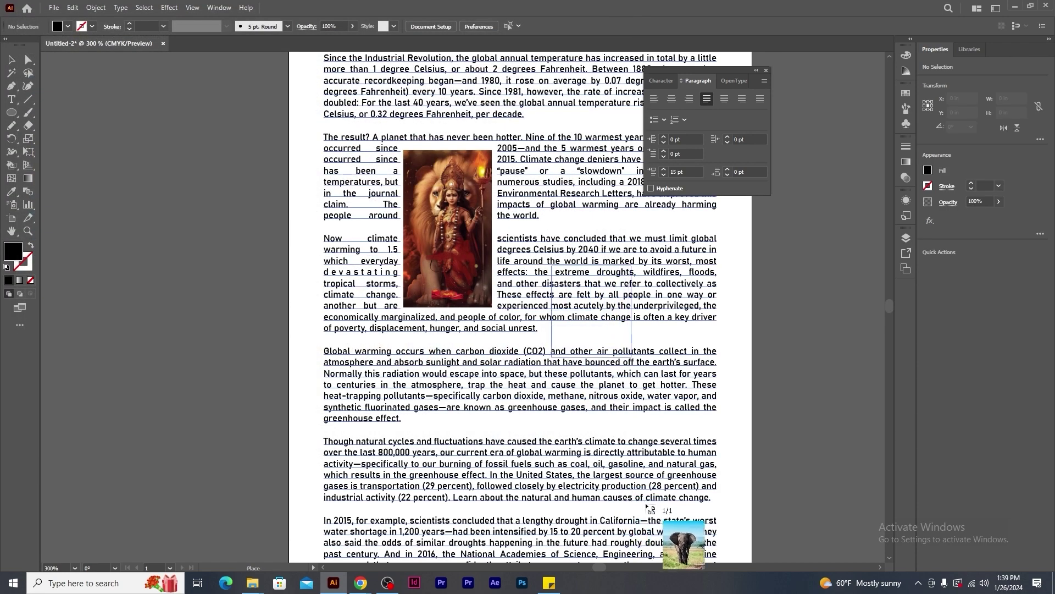
{"action": "left_click_drag", "start_coordinate": [647, 504], "coordinate": [680, 522]}
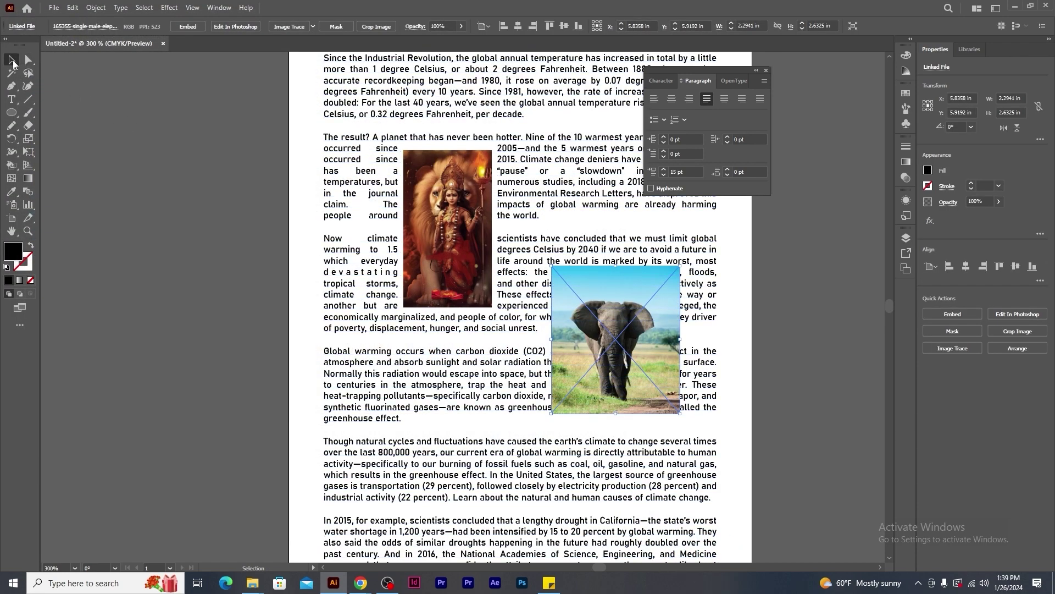
{"action": "left_click", "coordinate": [12, 60]}
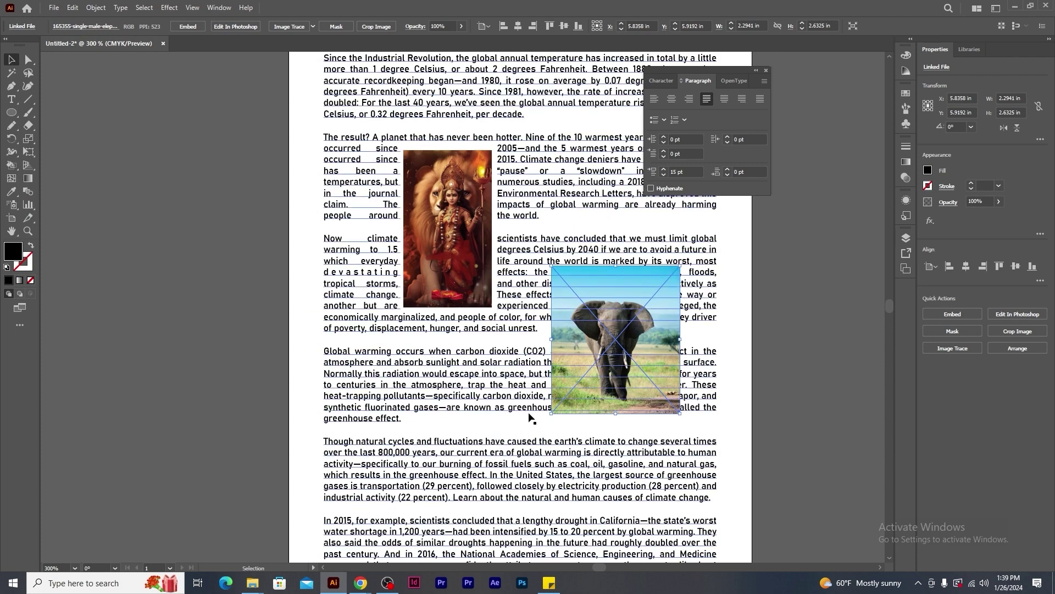
{"action": "left_click", "coordinate": [197, 26]}
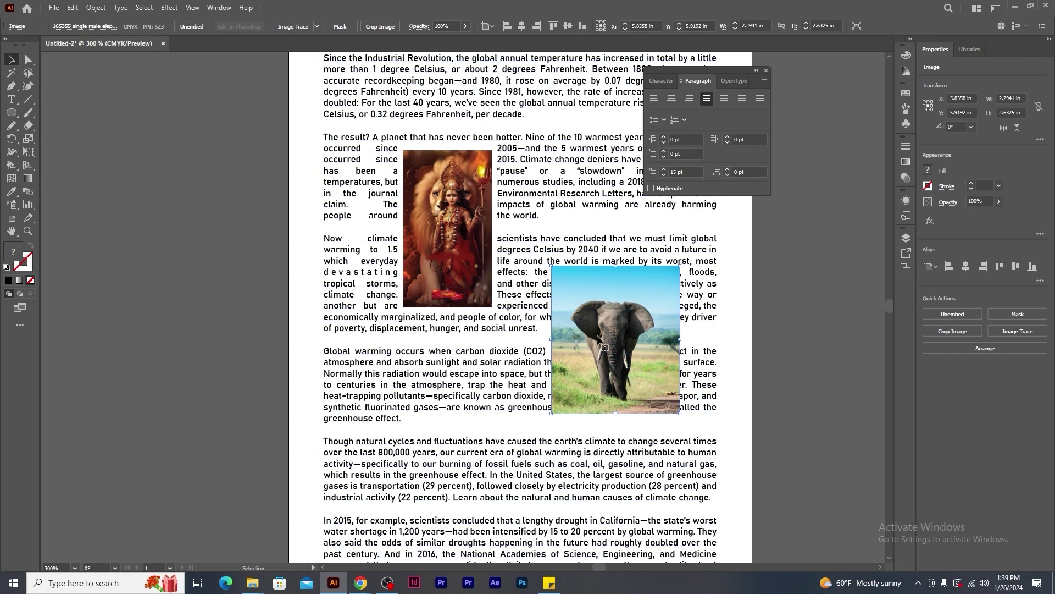
Wrap the body text around the elephant photo, moving it lower and shrinking it.
{"action": "left_click", "coordinate": [96, 7]}
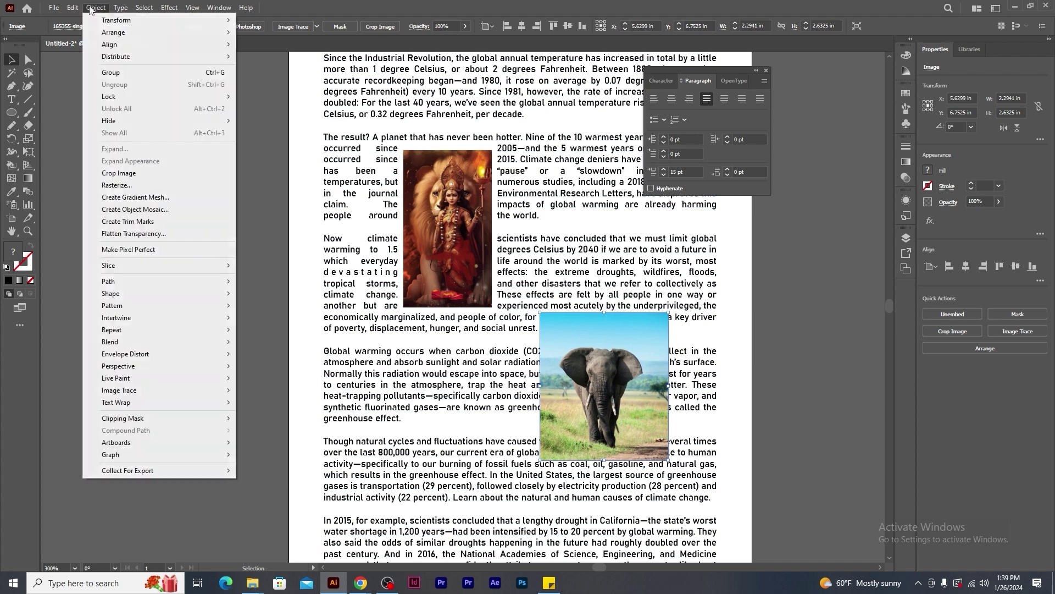
{"action": "mouse_move", "coordinate": [154, 402]}
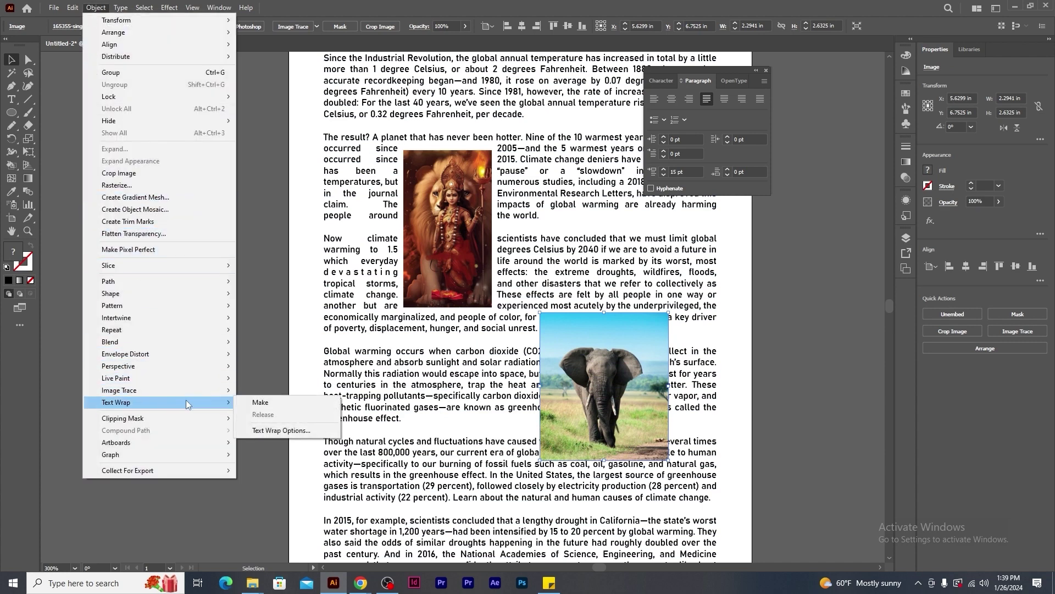
{"action": "left_click", "coordinate": [299, 402]}
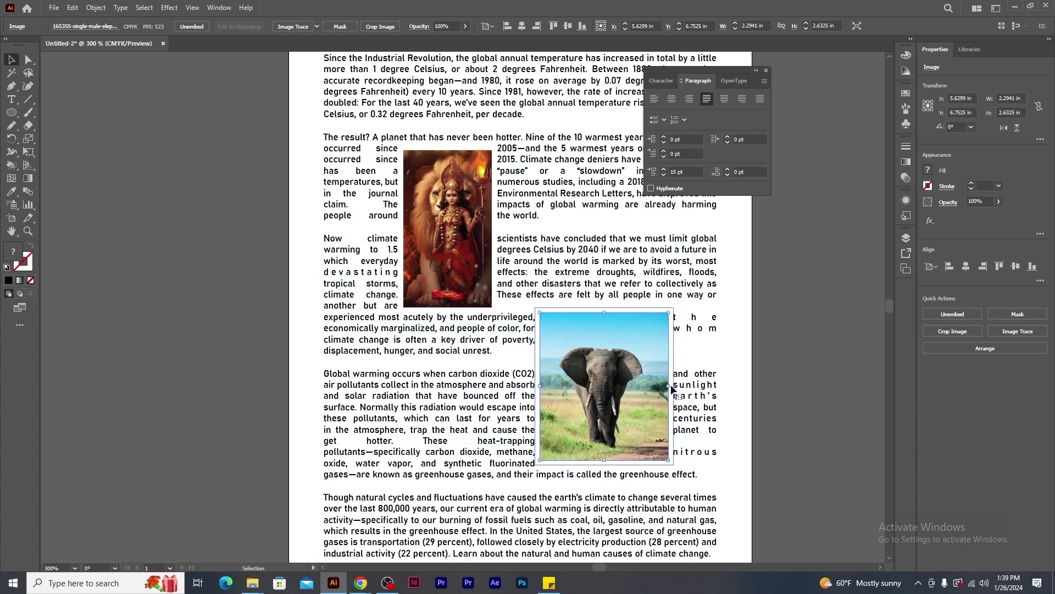
{"action": "scroll", "coordinate": [603, 420], "scroll_direction": "down", "scroll_amount": 1}
{"action": "left_click_drag", "start_coordinate": [603, 420], "coordinate": [578, 452]}
{"action": "left_click_drag", "start_coordinate": [639, 356], "coordinate": [620, 378]}
{"action": "left_click", "coordinate": [826, 424]}
{"action": "scroll", "coordinate": [742, 399], "scroll_direction": "down", "scroll_amount": 1}
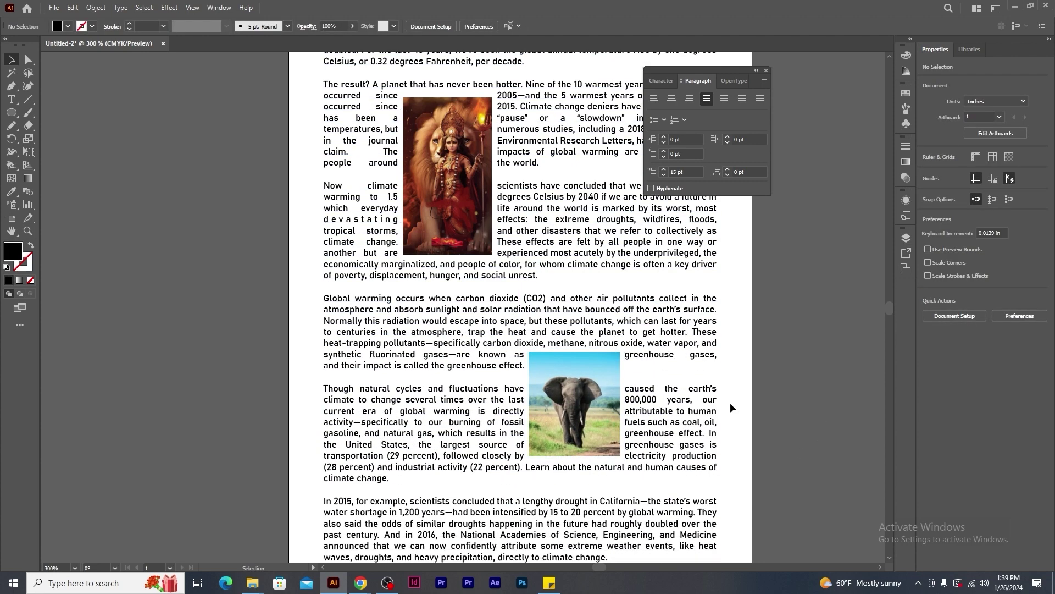
Release the elephant's text wrap, delete the elephant, and select the other photo.
{"action": "left_click", "coordinate": [574, 407]}
{"action": "left_click", "coordinate": [95, 7]}
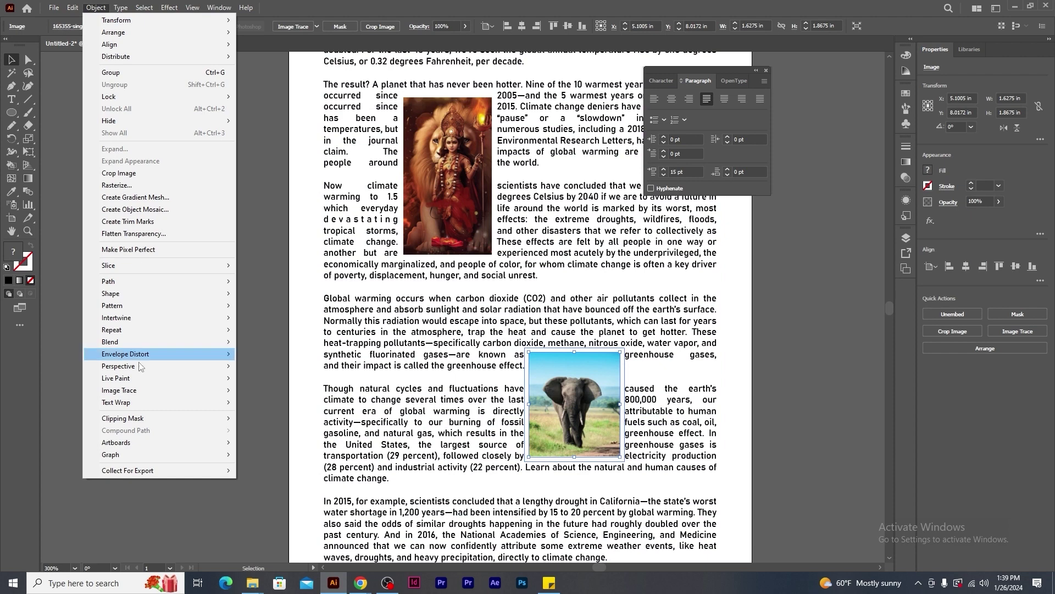
{"action": "mouse_move", "coordinate": [145, 404]}
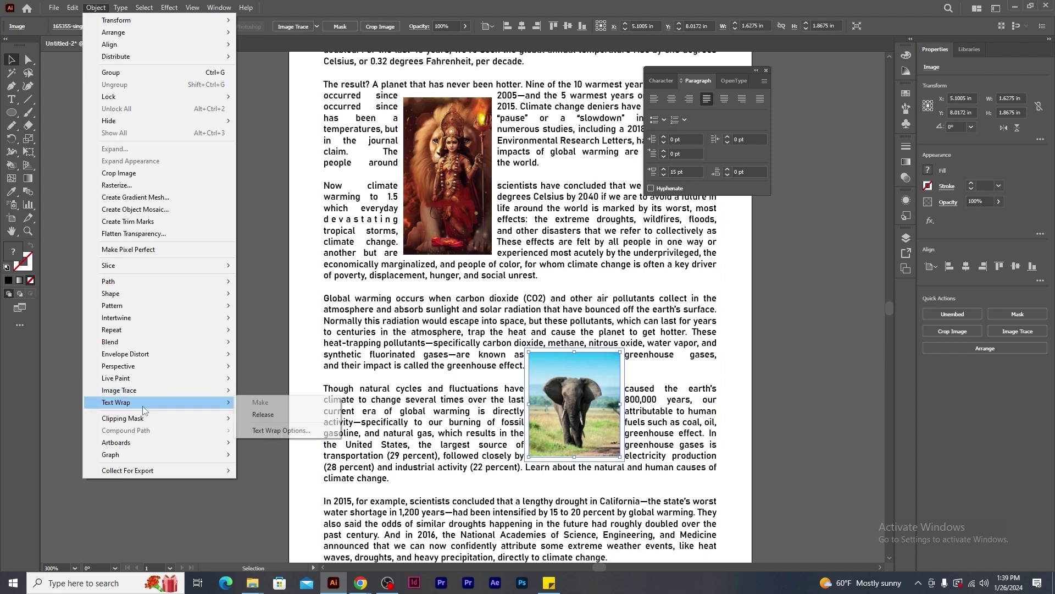
{"action": "left_click", "coordinate": [280, 414]}
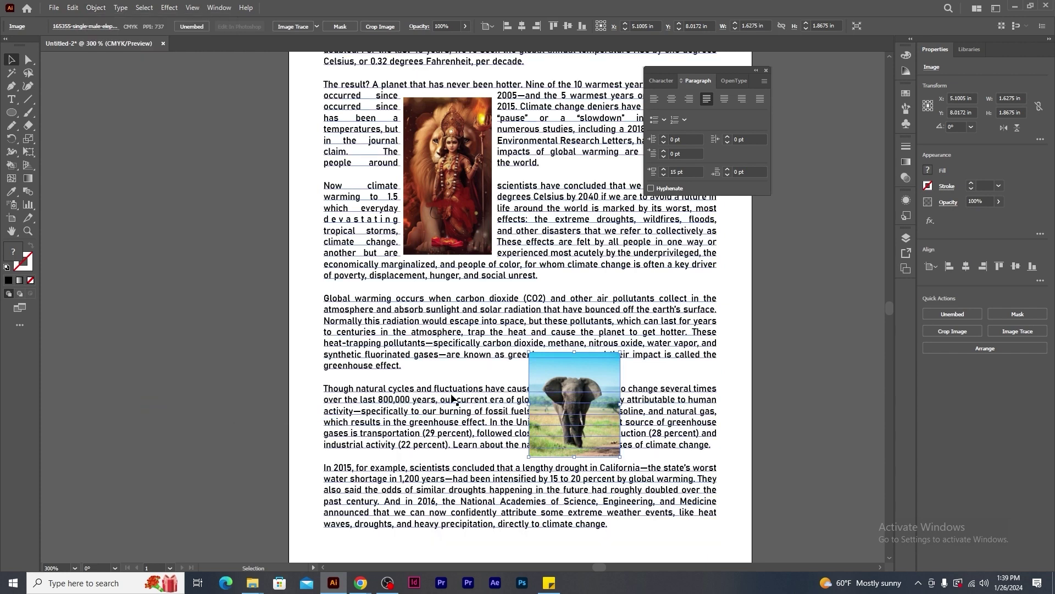
{"action": "left_click_drag", "start_coordinate": [569, 368], "coordinate": [776, 340]}
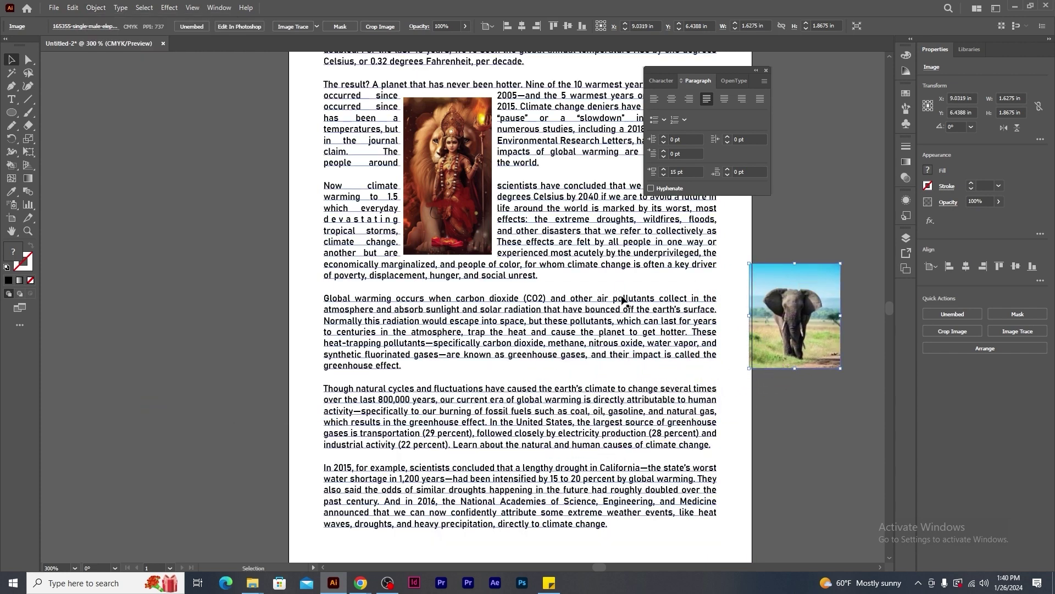
{"action": "key", "text": "Delete"}
{"action": "left_click", "coordinate": [448, 176]}
{"action": "left_click", "coordinate": [95, 7]}
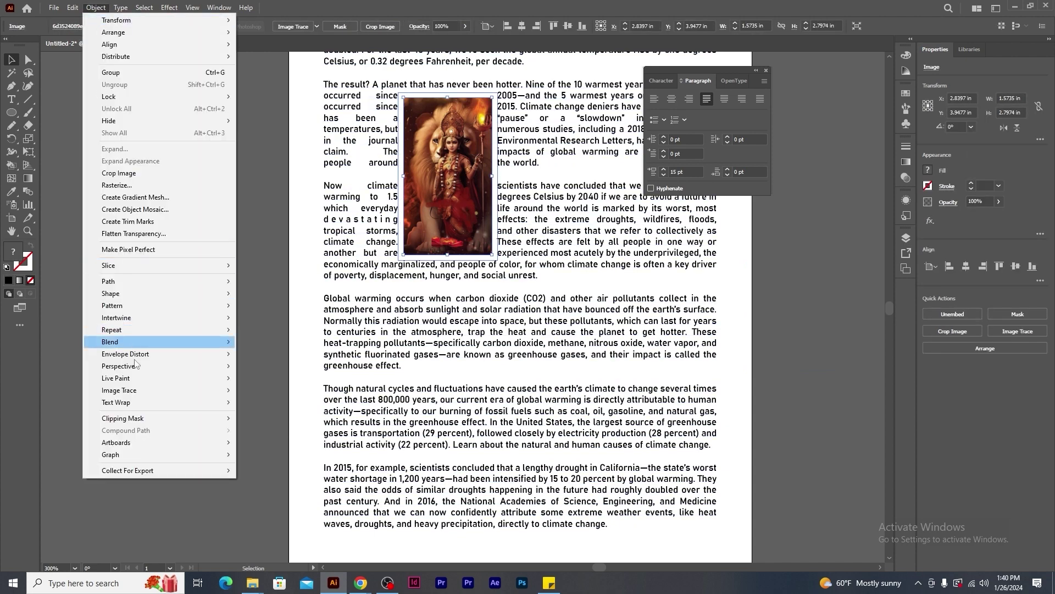
Release the other photo's text wrap, then select all and delete the body text.
{"action": "mouse_move", "coordinate": [173, 404]}
{"action": "left_click", "coordinate": [268, 416]}
{"action": "key", "text": "ctrl+minus"}
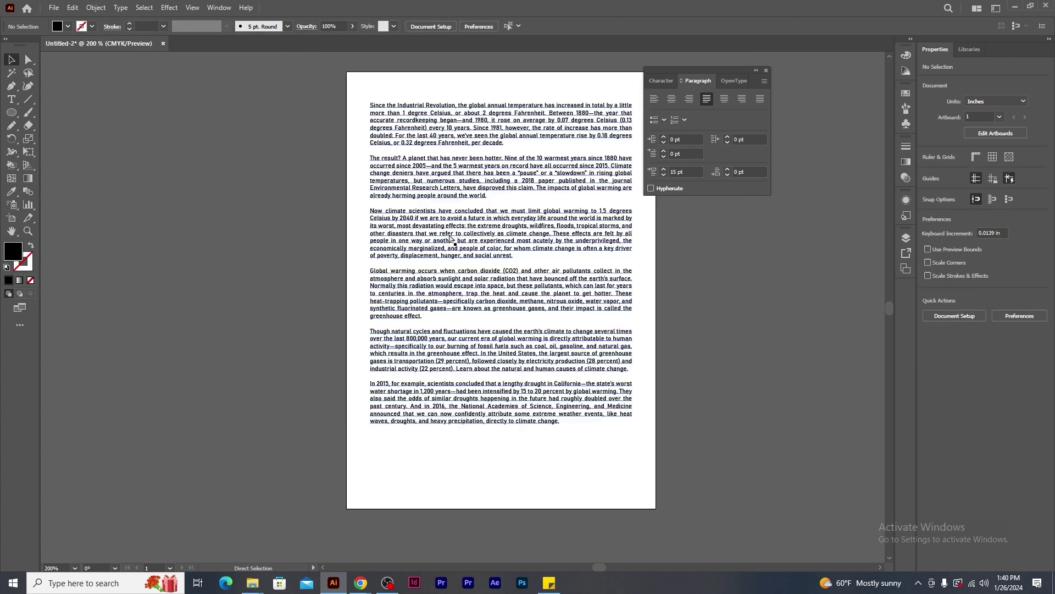
{"action": "key", "text": "ctrl+a"}
{"action": "key", "text": "Delete"}
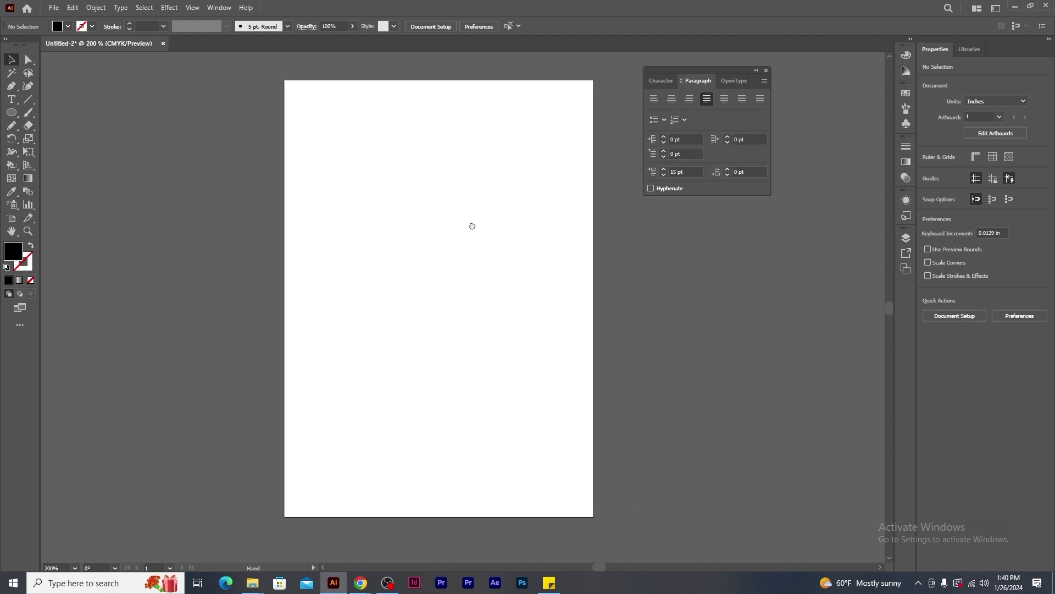
Draw a large circle and fill it with Lorem ipsum area text, then select it.
{"action": "left_click", "coordinate": [11, 112]}
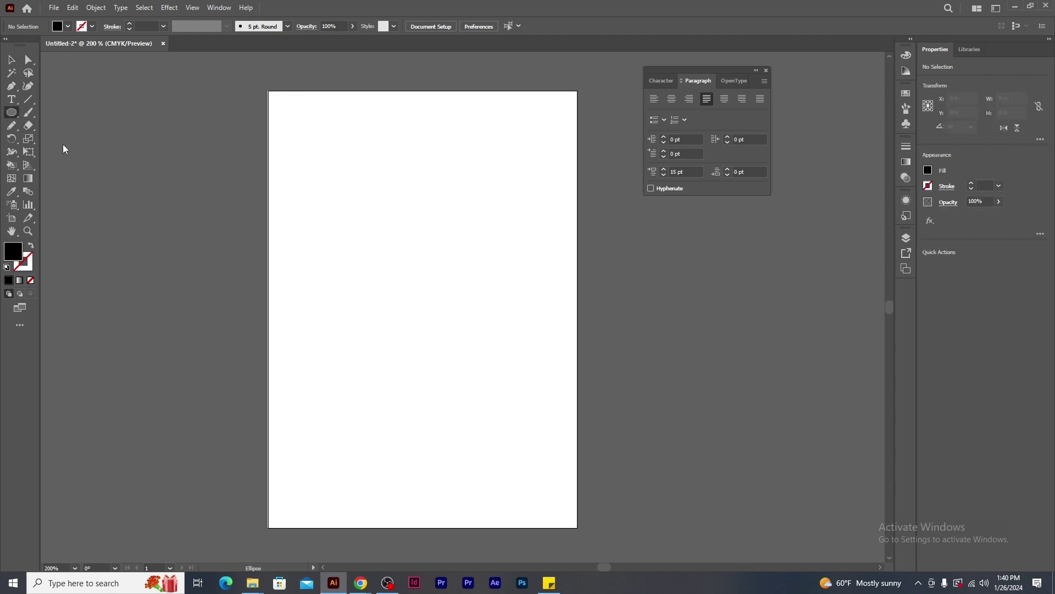
{"action": "left_click_drag", "start_coordinate": [412, 278], "coordinate": [457, 403]}
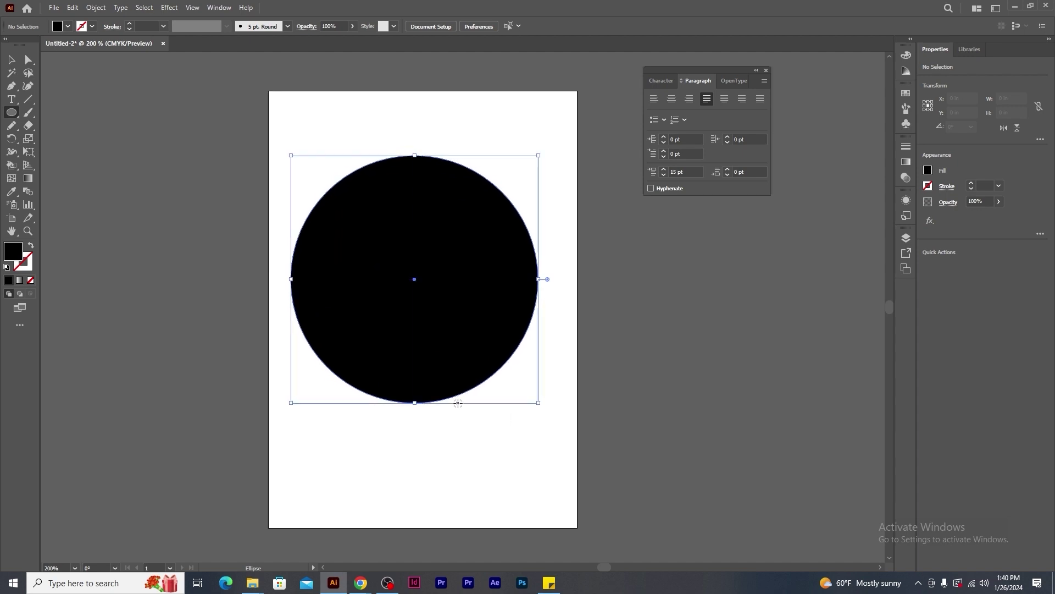
{"action": "left_click", "coordinate": [12, 101]}
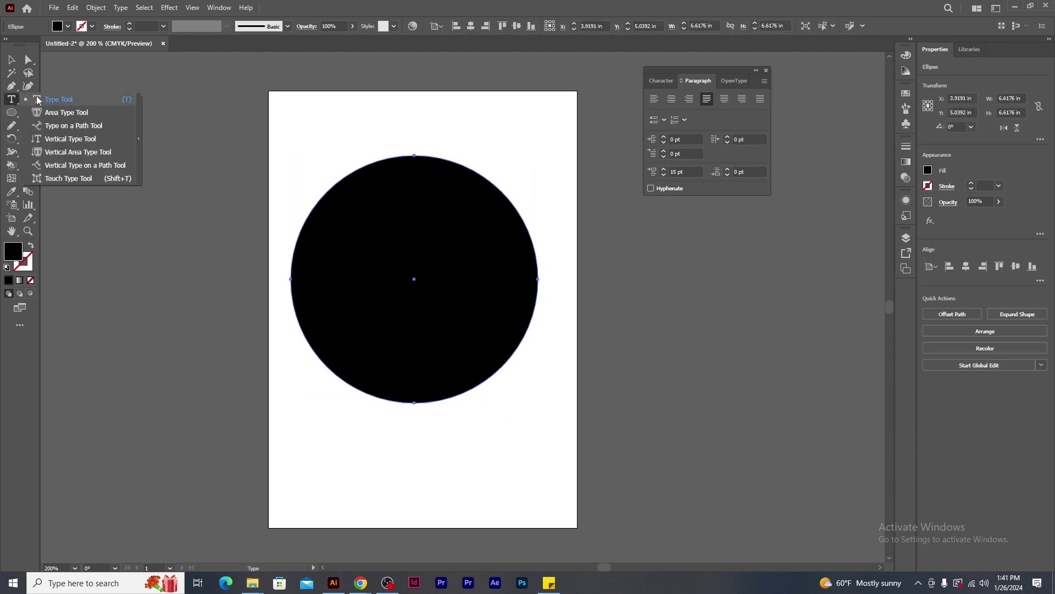
{"action": "left_click", "coordinate": [120, 113]}
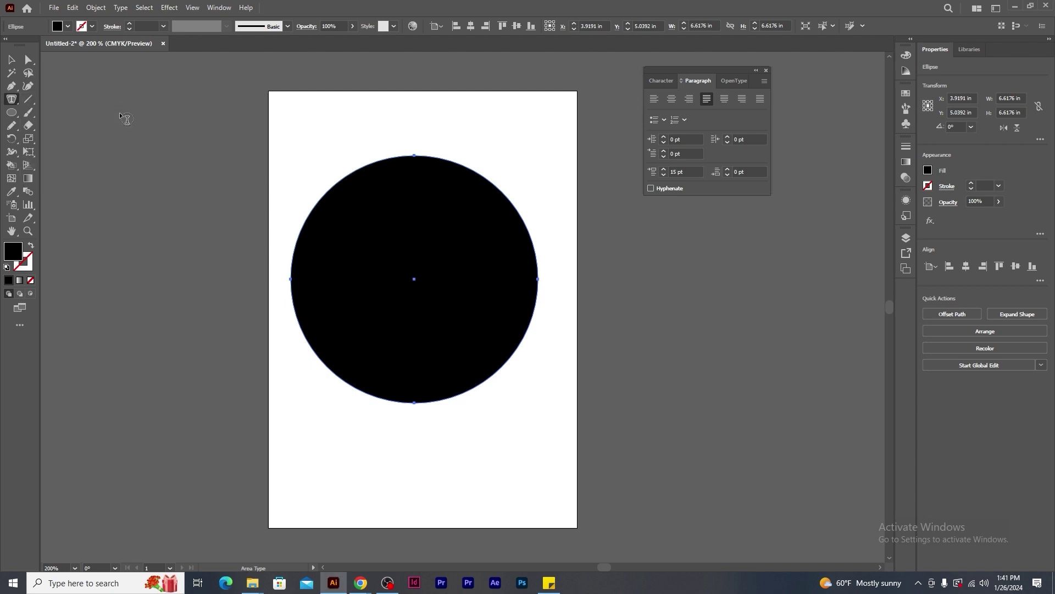
{"action": "left_click", "coordinate": [408, 163]}
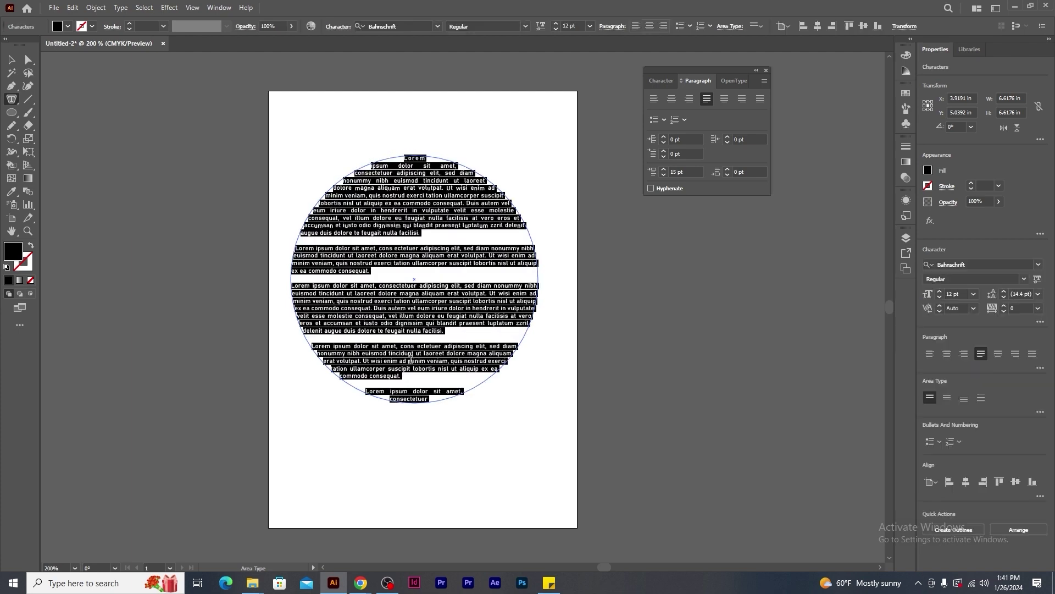
{"action": "key", "text": "Escape"}
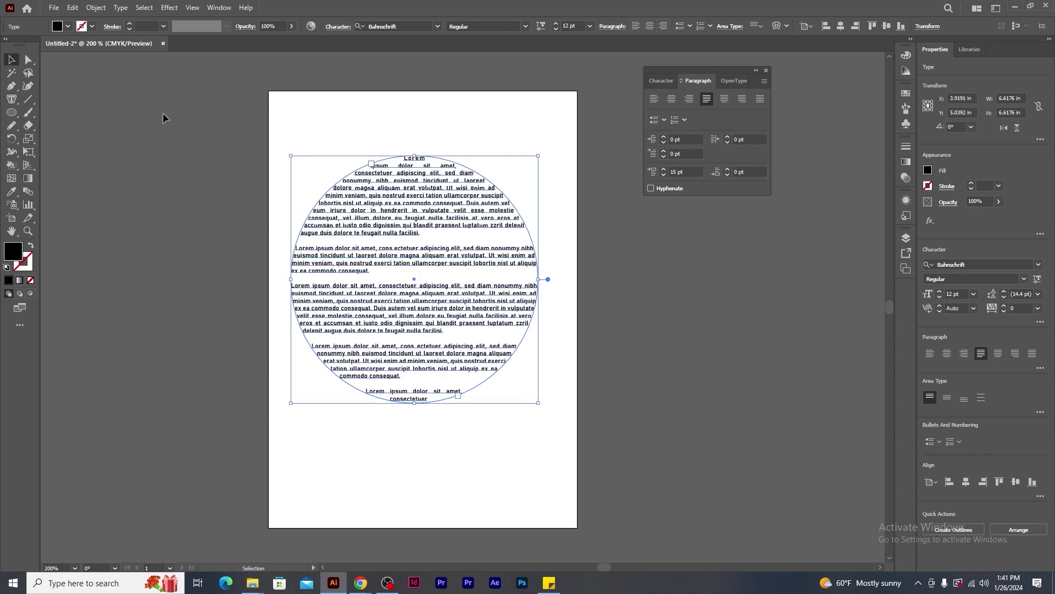
{"action": "left_click", "coordinate": [645, 334]}
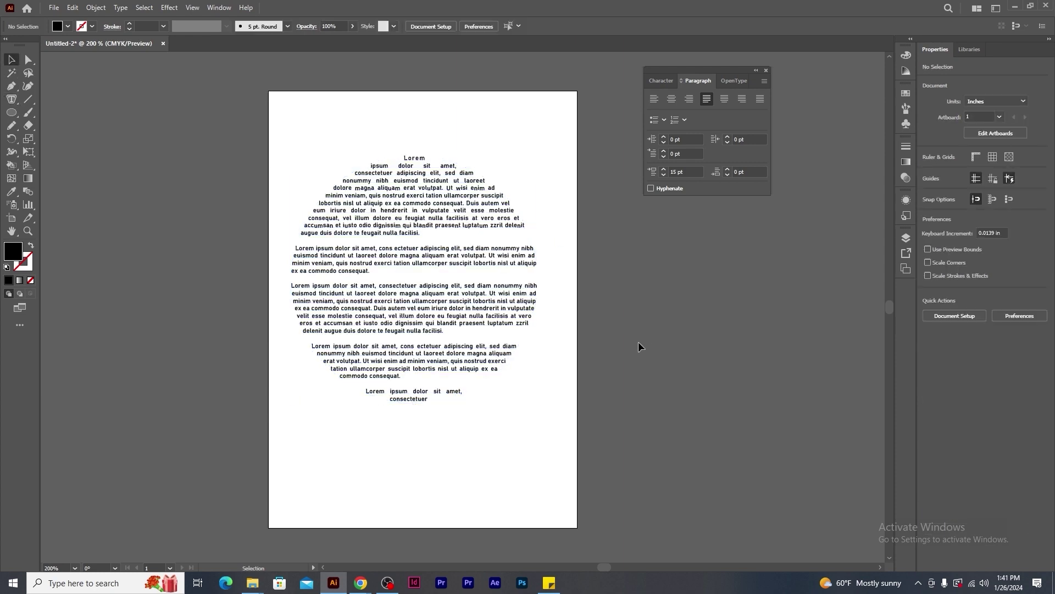
{"action": "left_click", "coordinate": [552, 259]}
Delete the circle text and draw a large hexagon with the Polygon tool.
{"action": "key", "text": "Delete"}
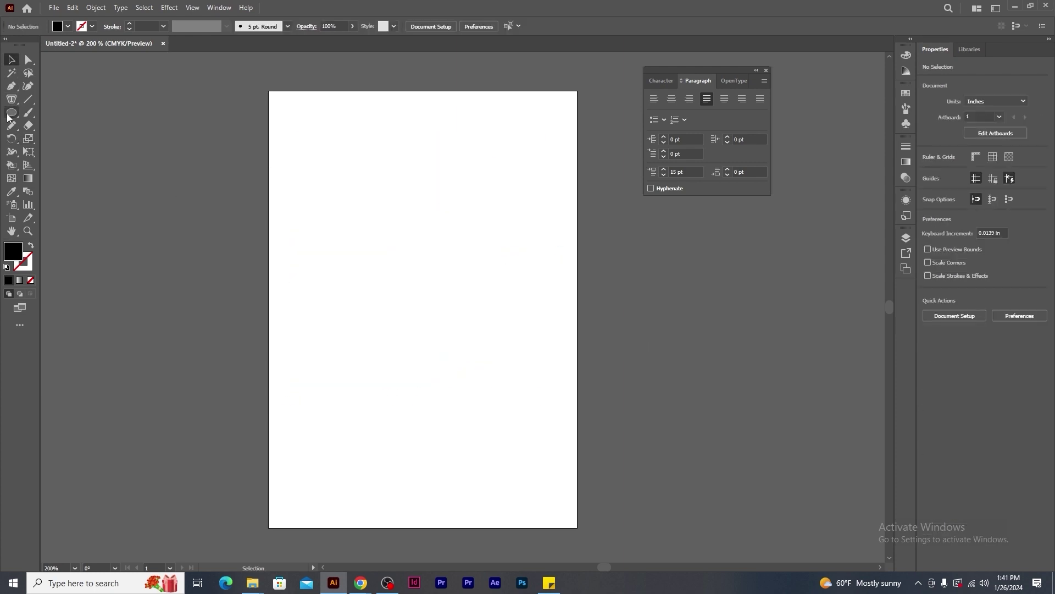
{"action": "left_click_drag", "start_coordinate": [9, 118], "coordinate": [56, 160]}
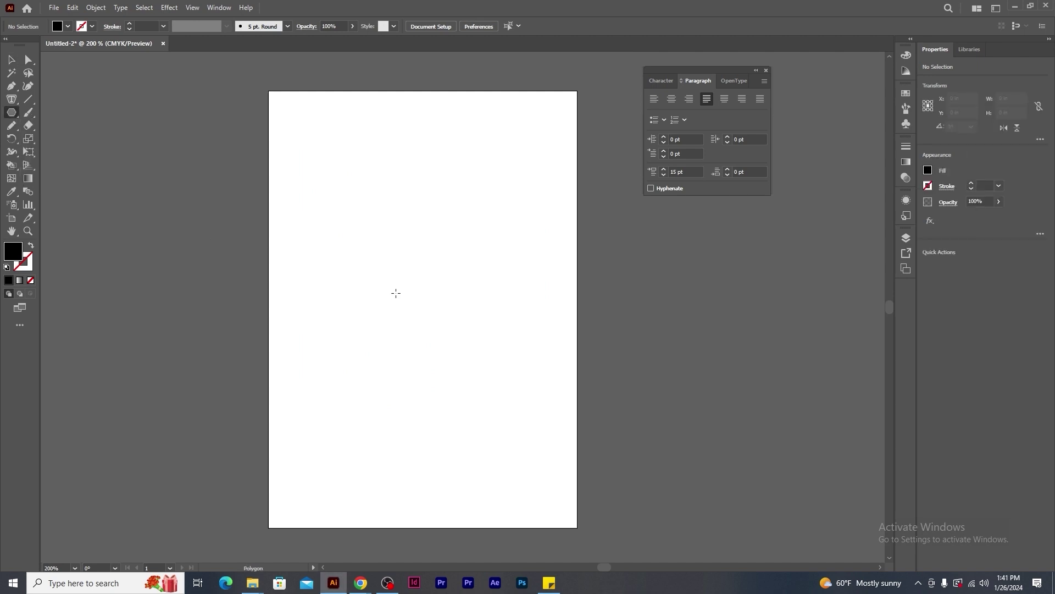
{"action": "left_click_drag", "start_coordinate": [422, 282], "coordinate": [450, 410]}
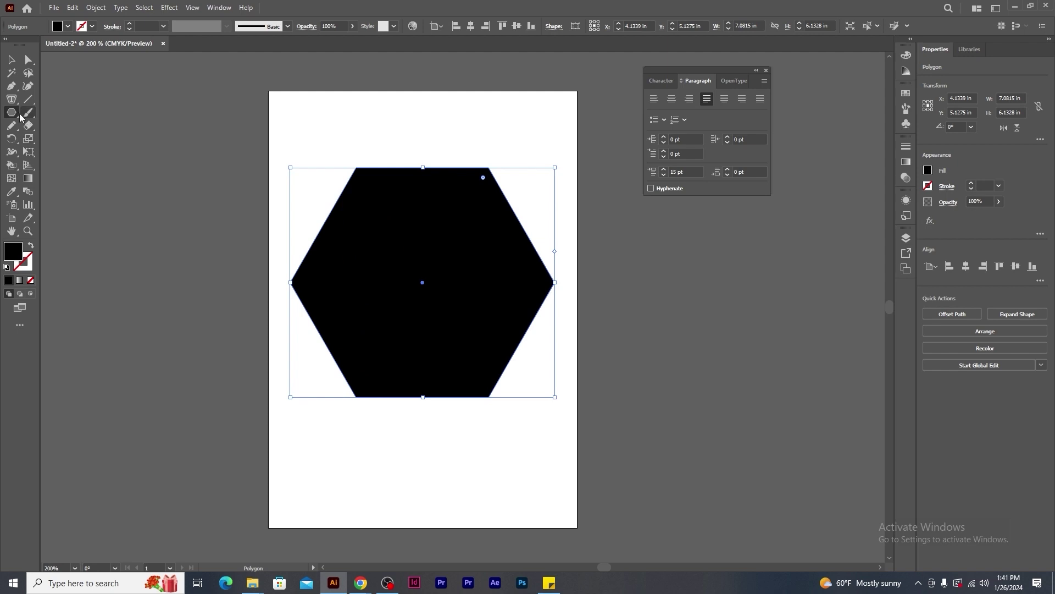
Fill the hexagon with Lorem ipsum area text, then select and delete it.
{"action": "left_click_drag", "start_coordinate": [11, 99], "coordinate": [86, 117]}
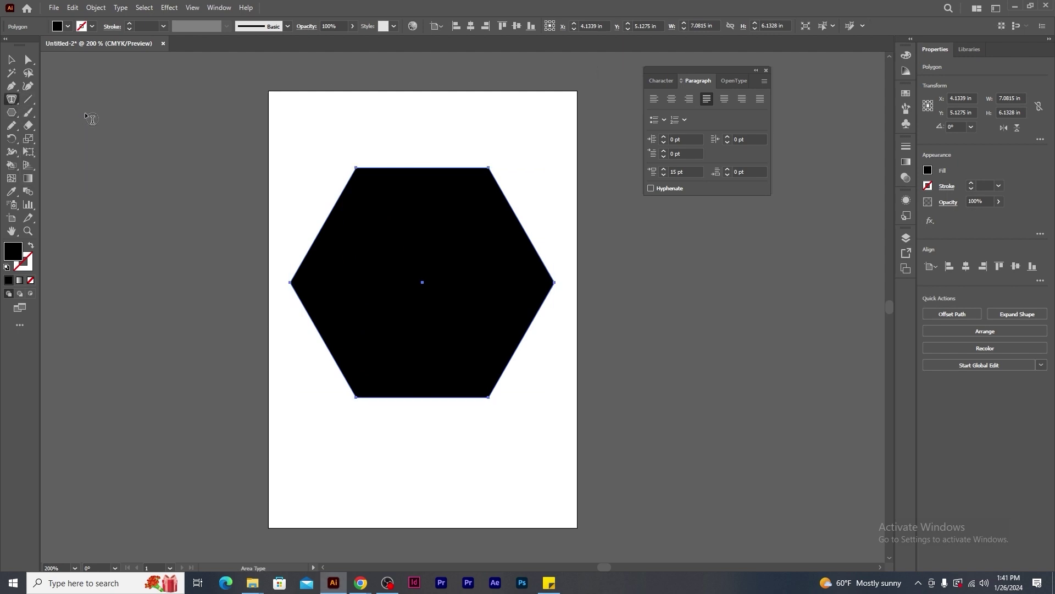
{"action": "left_click", "coordinate": [419, 168]}
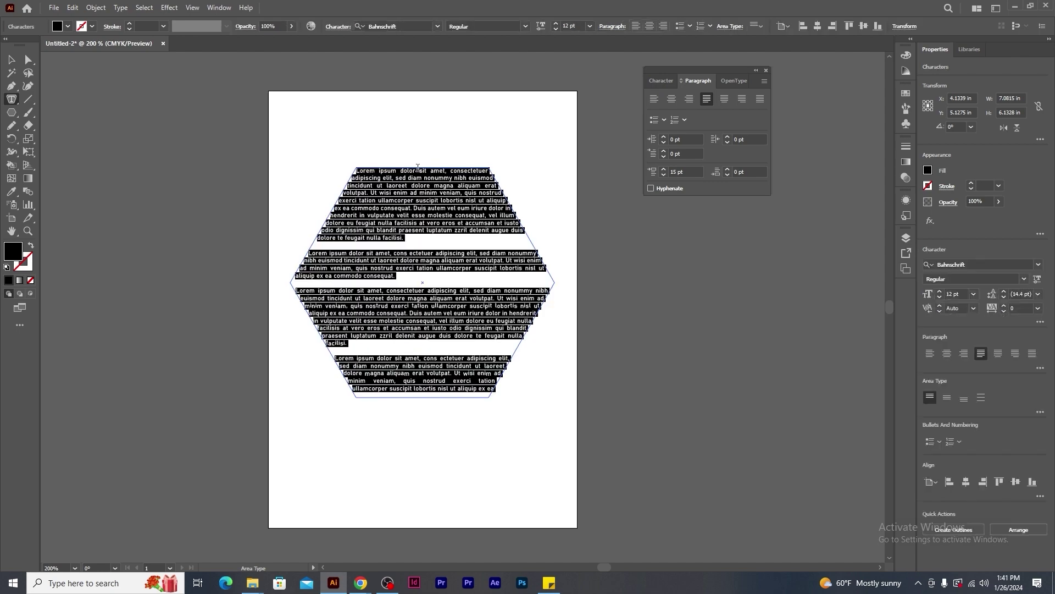
{"action": "left_click", "coordinate": [11, 59]}
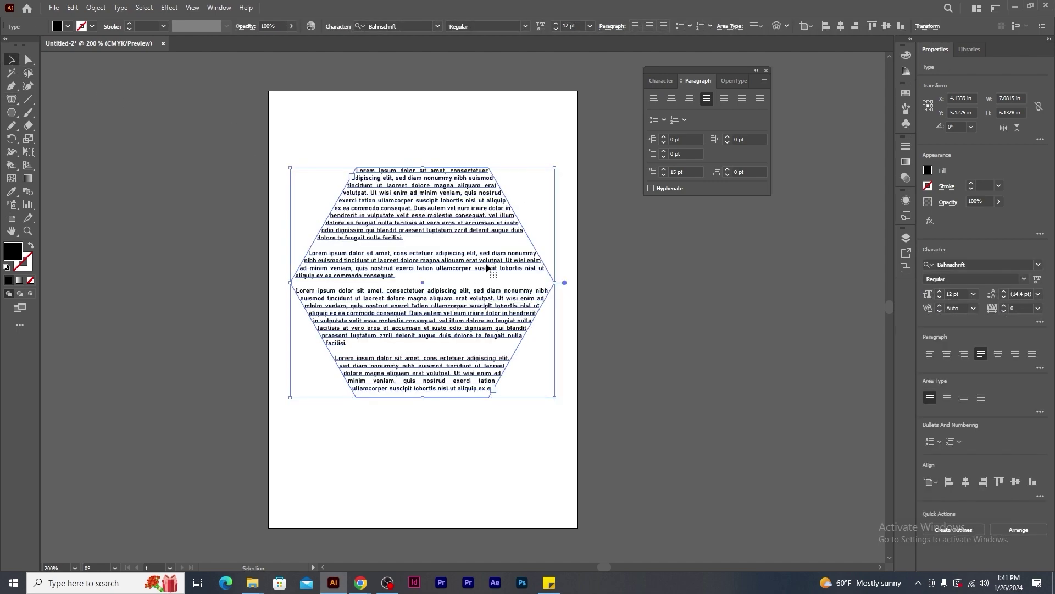
{"action": "left_click", "coordinate": [647, 281]}
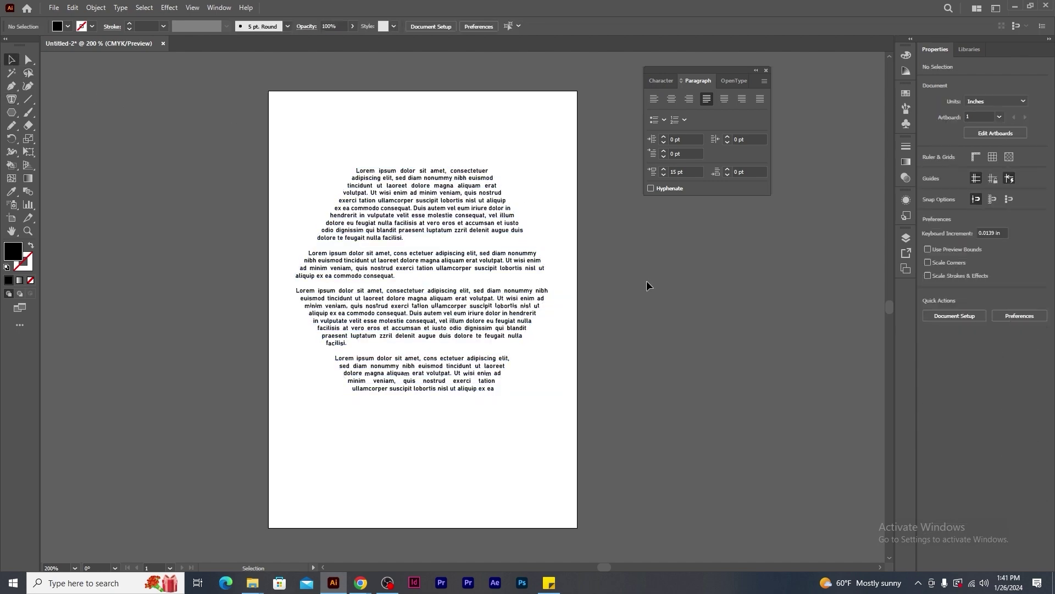
{"action": "left_click", "coordinate": [453, 226]}
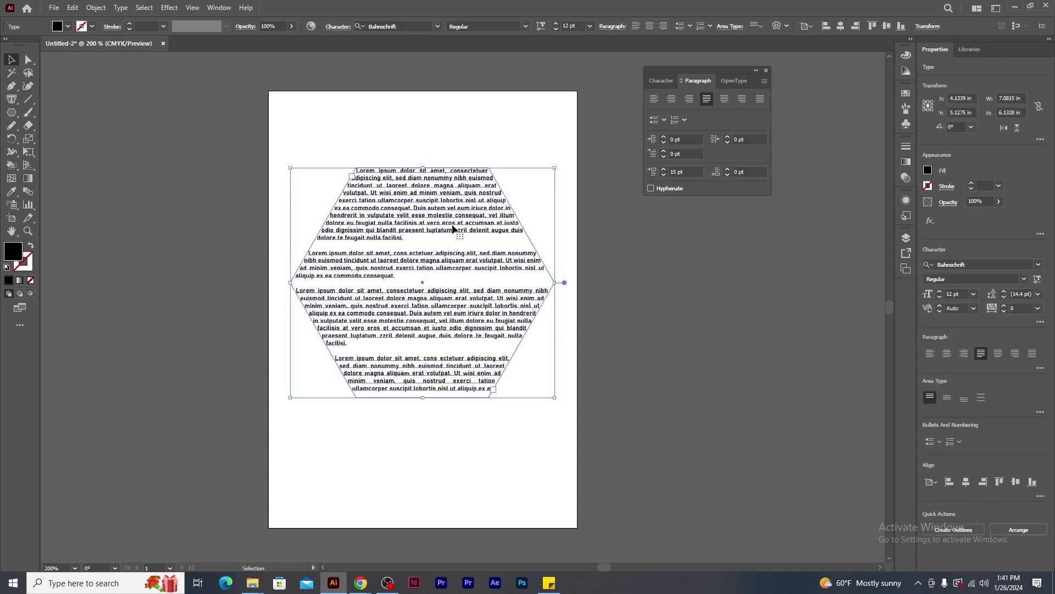
{"action": "key", "text": "Delete"}
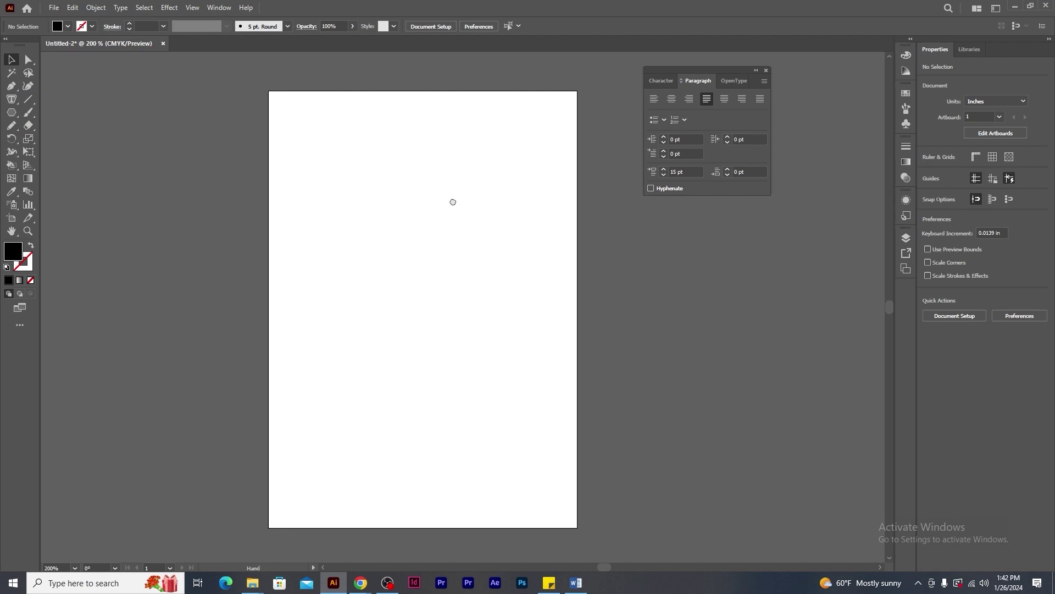
{"action": "scroll", "coordinate": [608, 423], "scroll_direction": "down", "scroll_amount": 1}
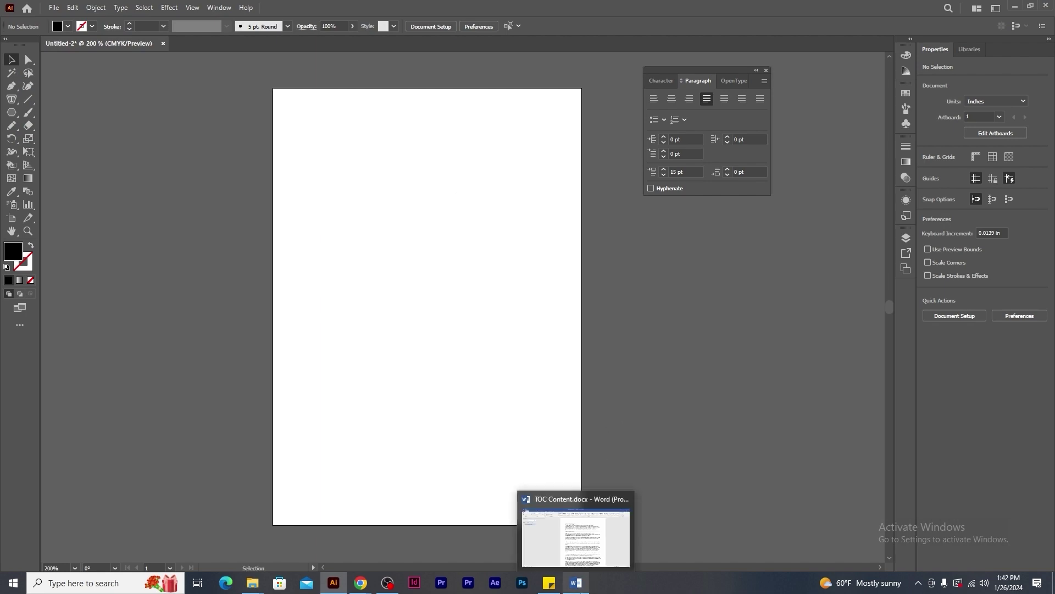
Bring TOC Content.docx to the front in Word and copy all its climate-change text.
{"action": "left_click", "coordinate": [576, 583]}
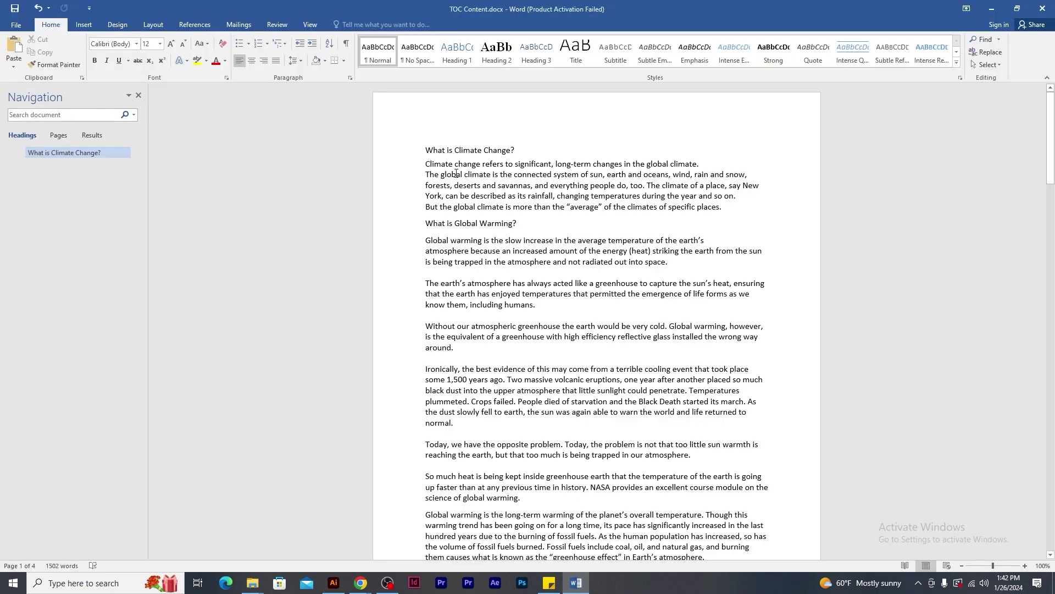
{"action": "mouse_move", "coordinate": [1047, 147]}
{"action": "left_mouse_down"}
{"action": "mouse_move", "coordinate": [1042, 365]}
{"action": "mouse_move", "coordinate": [1043, 139]}
{"action": "left_mouse_up"}
{"action": "left_click_drag", "start_coordinate": [426, 136], "coordinate": [567, 148]}
{"action": "right_click", "coordinate": [543, 110]}
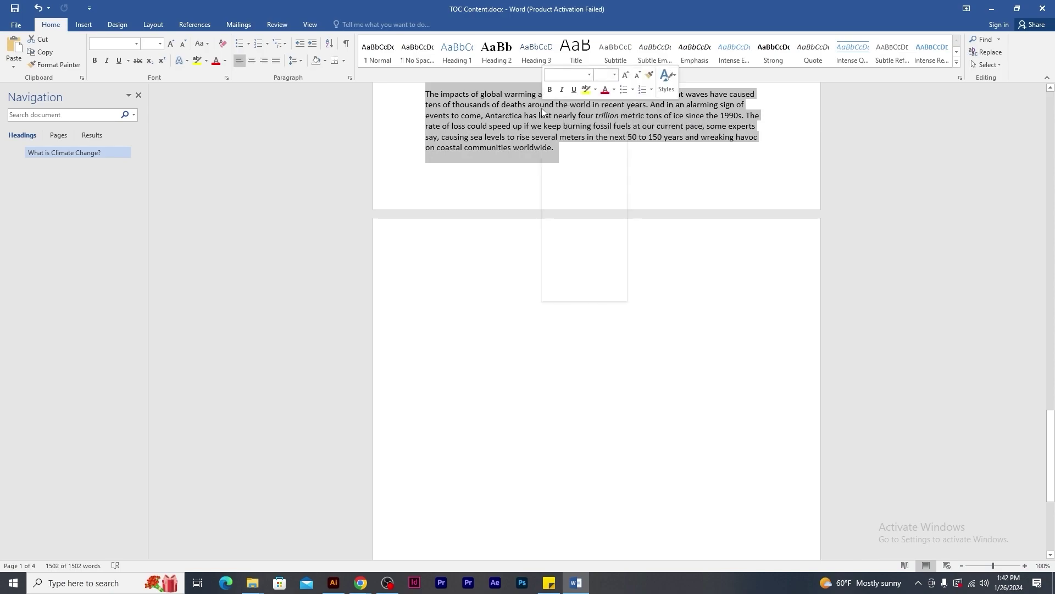
{"action": "left_click", "coordinate": [606, 129]}
Back in Illustrator, draw a text area across the artboard and paste the climate-change text.
{"action": "key", "text": "alt+Tab"}
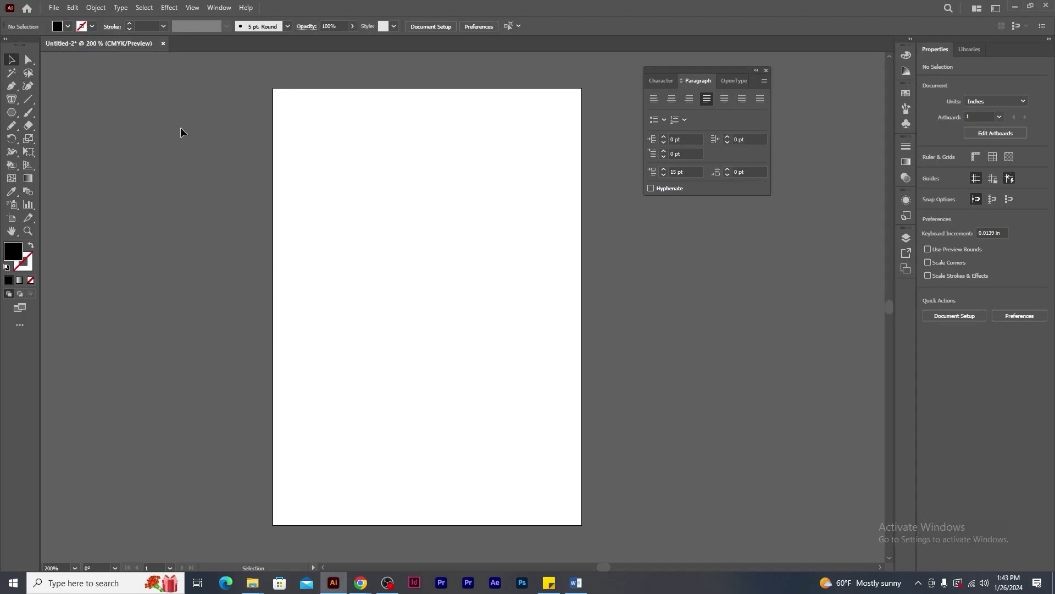
{"action": "left_click", "coordinate": [11, 99]}
{"action": "left_click", "coordinate": [72, 99]}
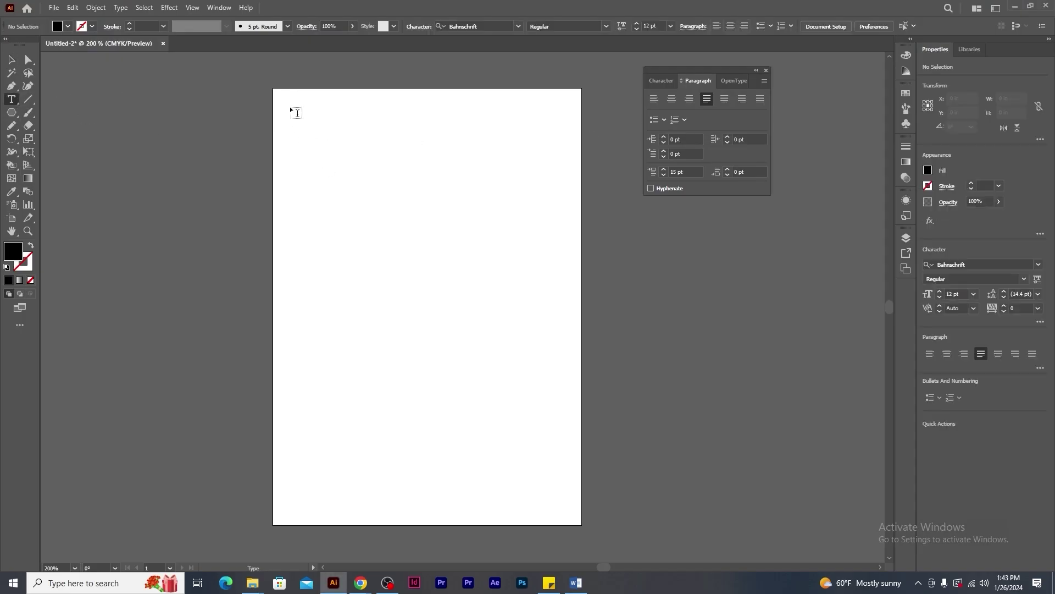
{"action": "left_click_drag", "start_coordinate": [290, 107], "coordinate": [562, 503]}
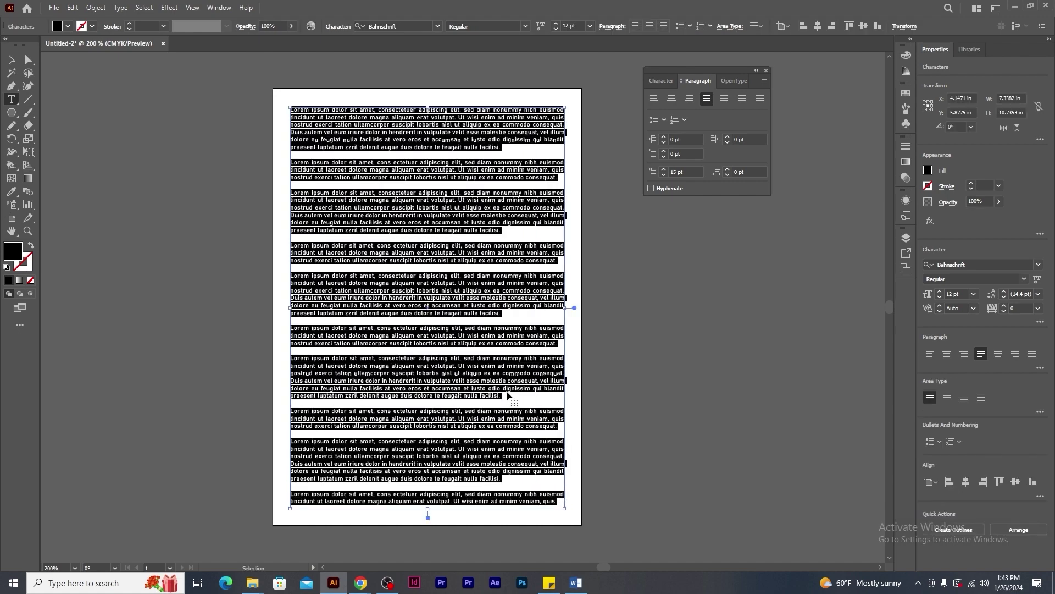
{"action": "key", "text": "ctrl+v"}
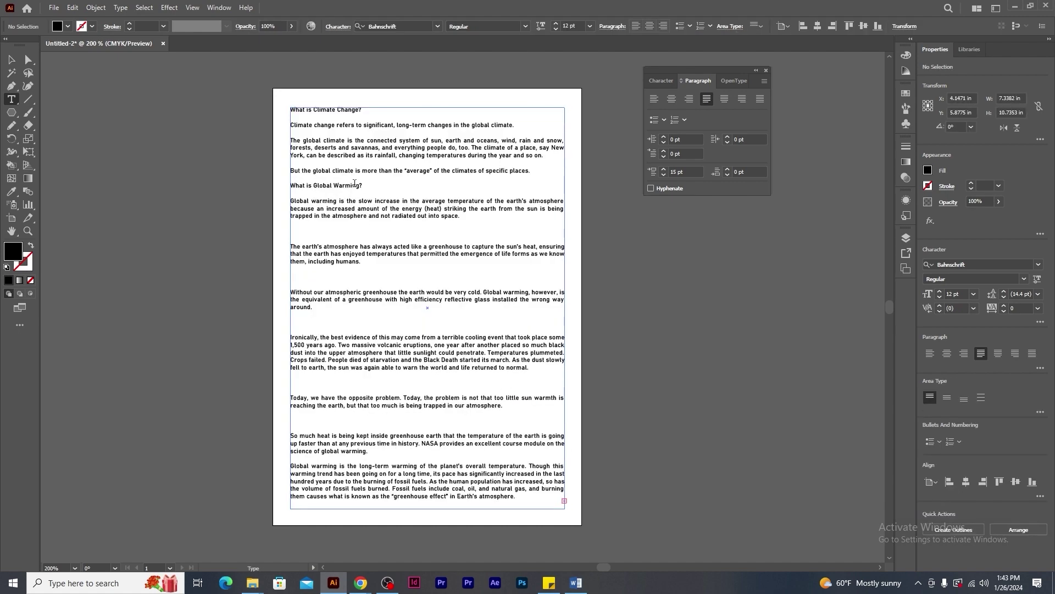
Select all the pasted text and set Space Before paragraphs to 0 pt.
{"action": "left_click", "coordinate": [451, 256]}
{"action": "key", "text": "ctrl+a"}
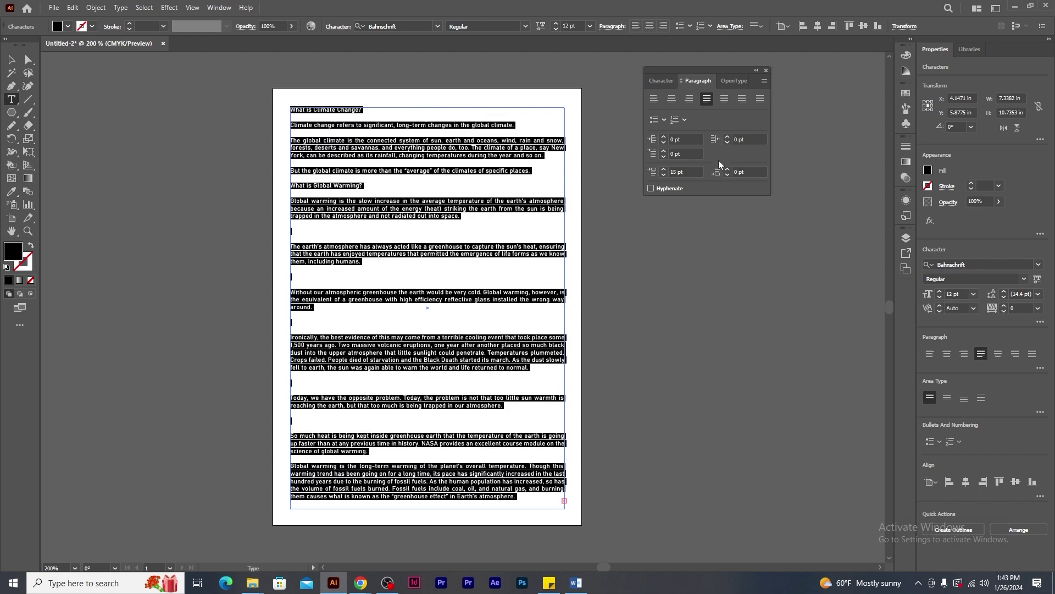
{"action": "left_click", "coordinate": [693, 172]}
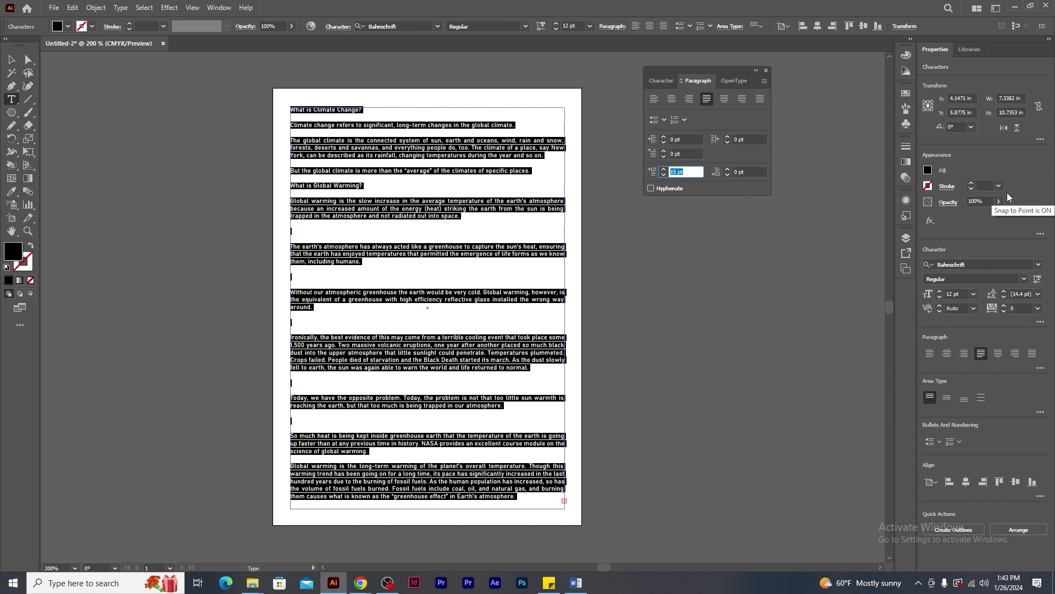
{"action": "type", "text": "0"}
{"action": "key", "text": "Return"}
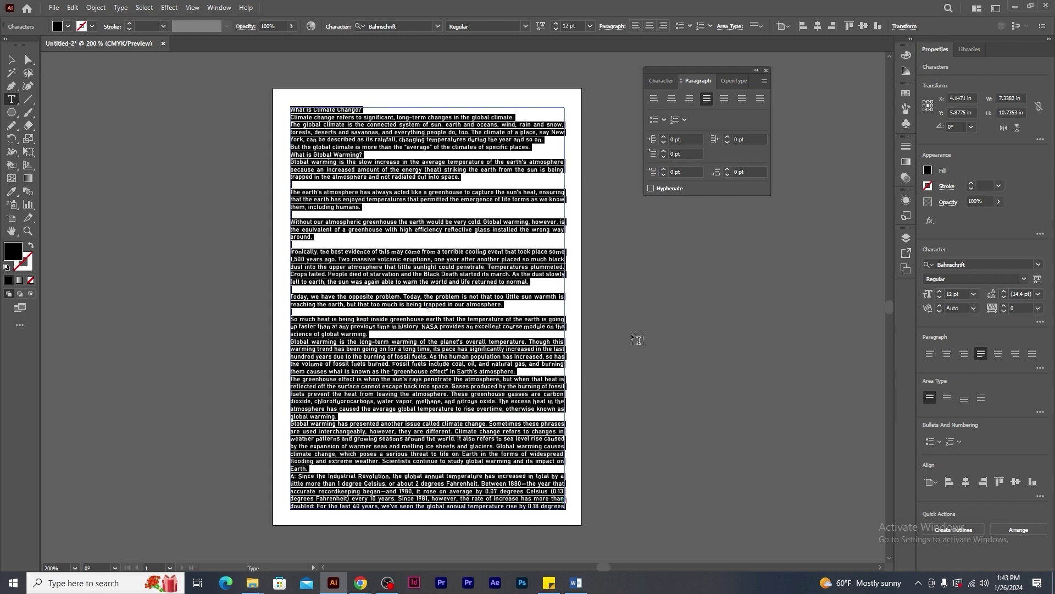
{"action": "left_click", "coordinate": [430, 341]}
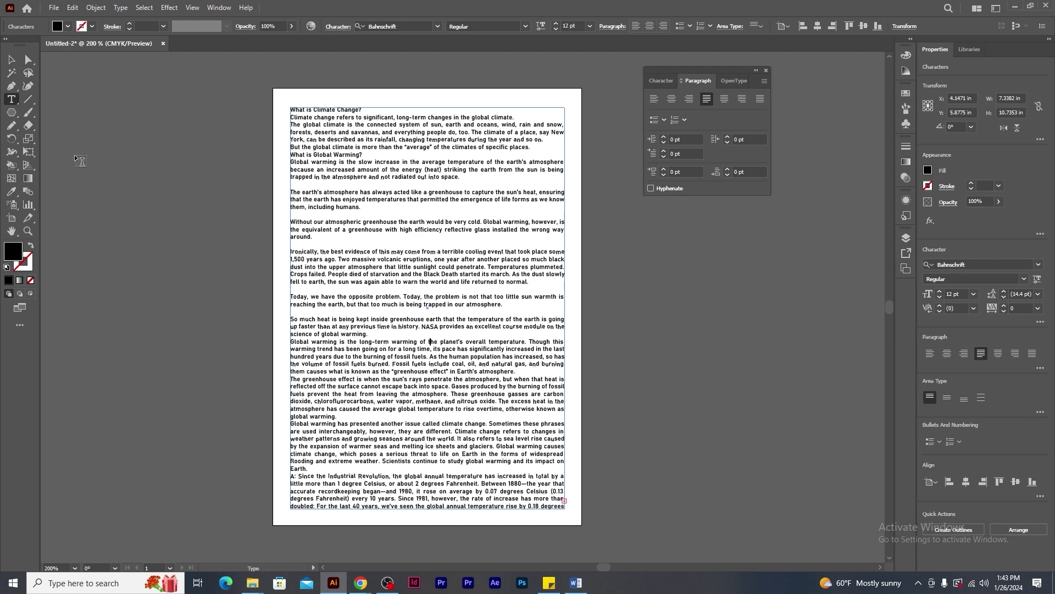
Review the remaining climate text in TOC Content.docx in Word, then return to Illustrator.
{"action": "key", "text": "alt+Tab"}
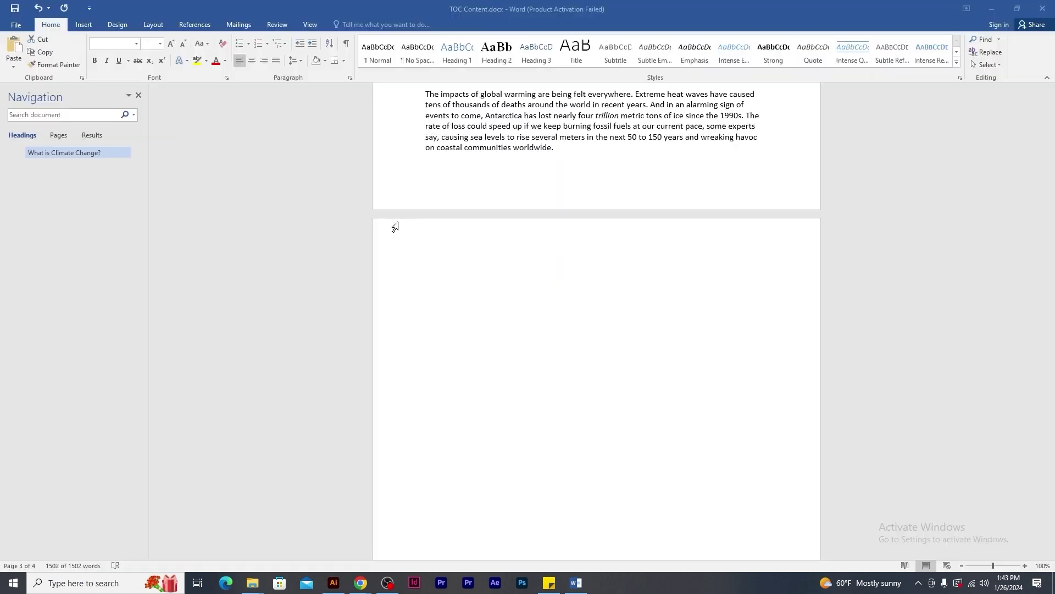
{"action": "key", "text": "ctrl+a"}
{"action": "left_click", "coordinate": [506, 199]}
{"action": "scroll", "coordinate": [482, 193], "scroll_direction": "up", "scroll_amount": 3}
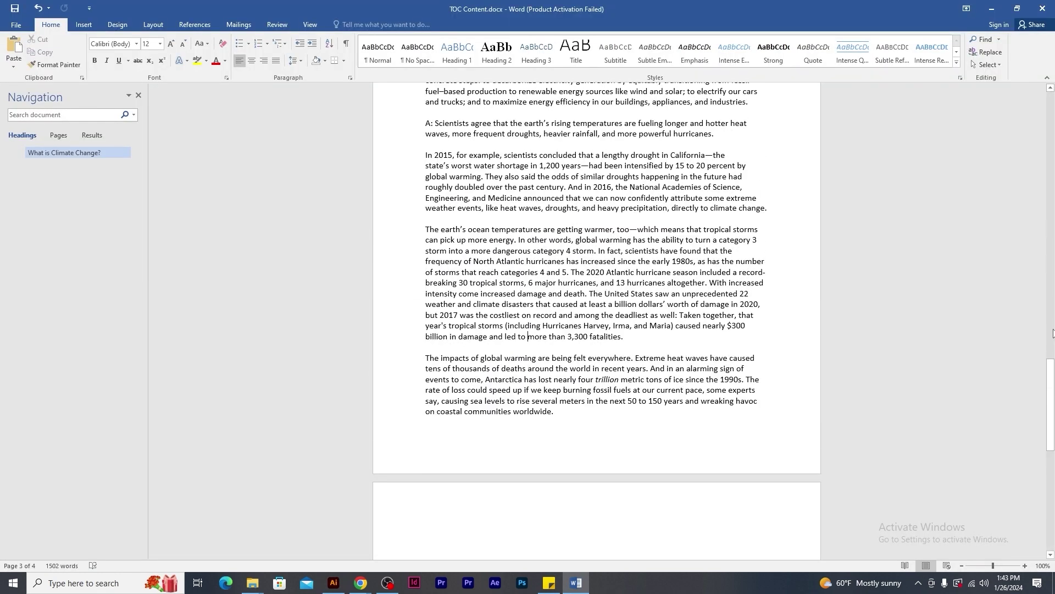
{"action": "left_click_drag", "start_coordinate": [1052, 333], "coordinate": [1053, 332]}
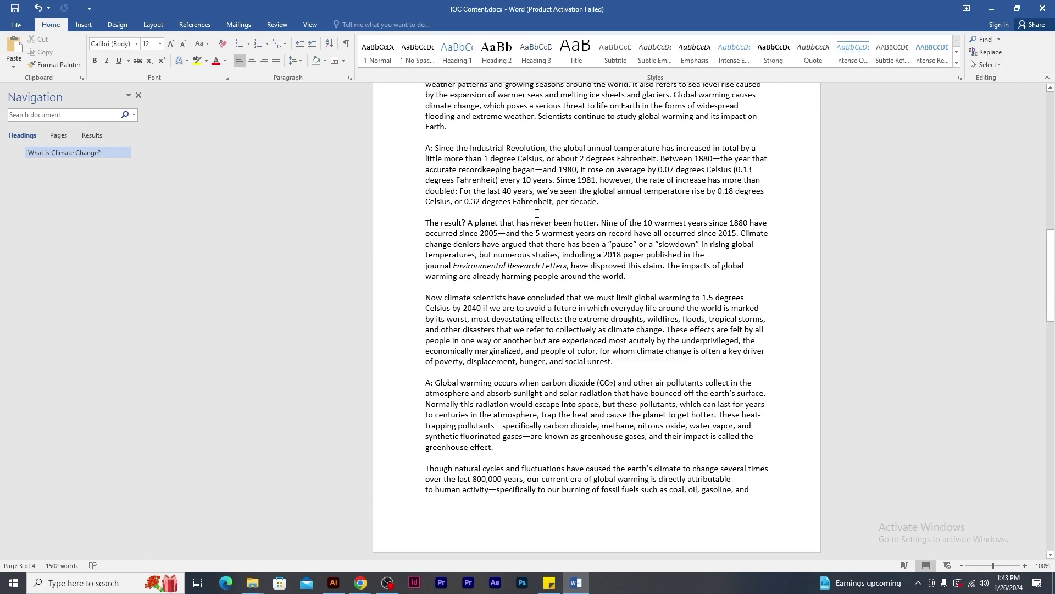
{"action": "key", "text": "alt+Tab"}
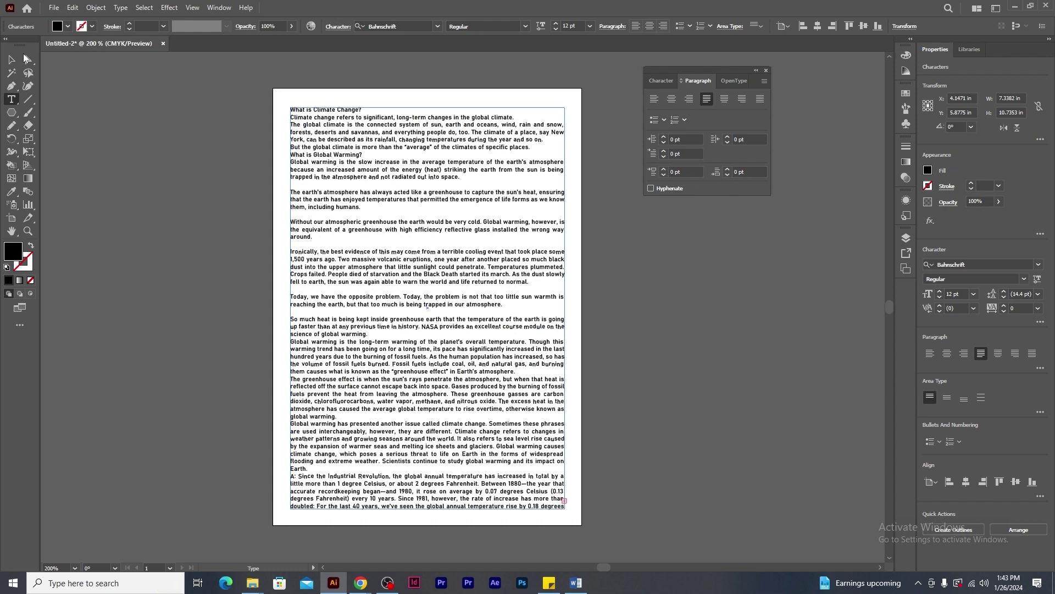
Exit text editing, pan the view left, and move the Paragraph panel out of the way.
{"action": "key", "text": "Escape"}
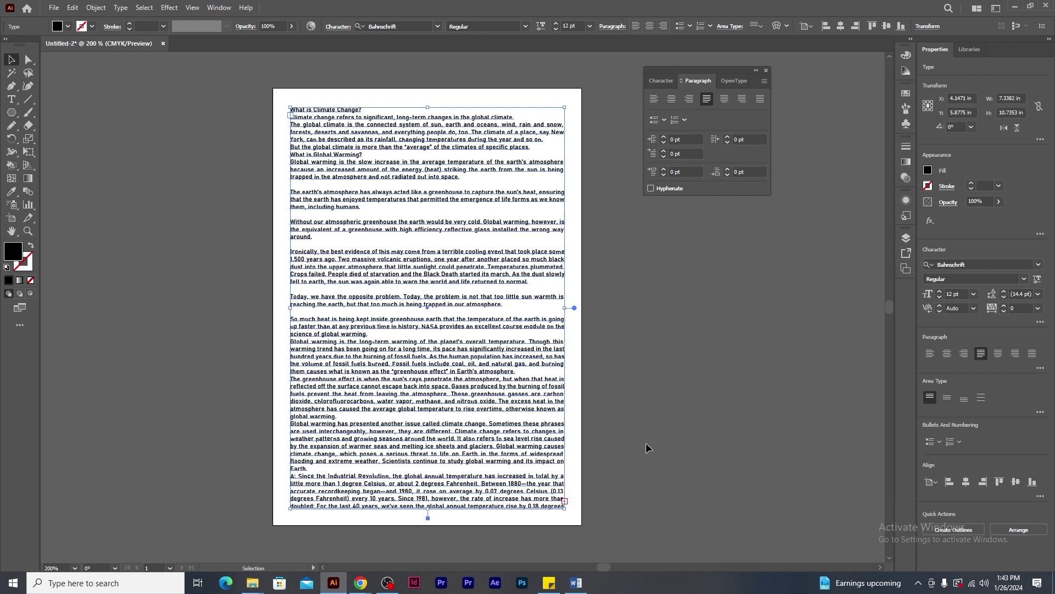
{"action": "left_click_drag", "start_coordinate": [640, 370], "coordinate": [504, 373]}
{"action": "key", "text": "space"}
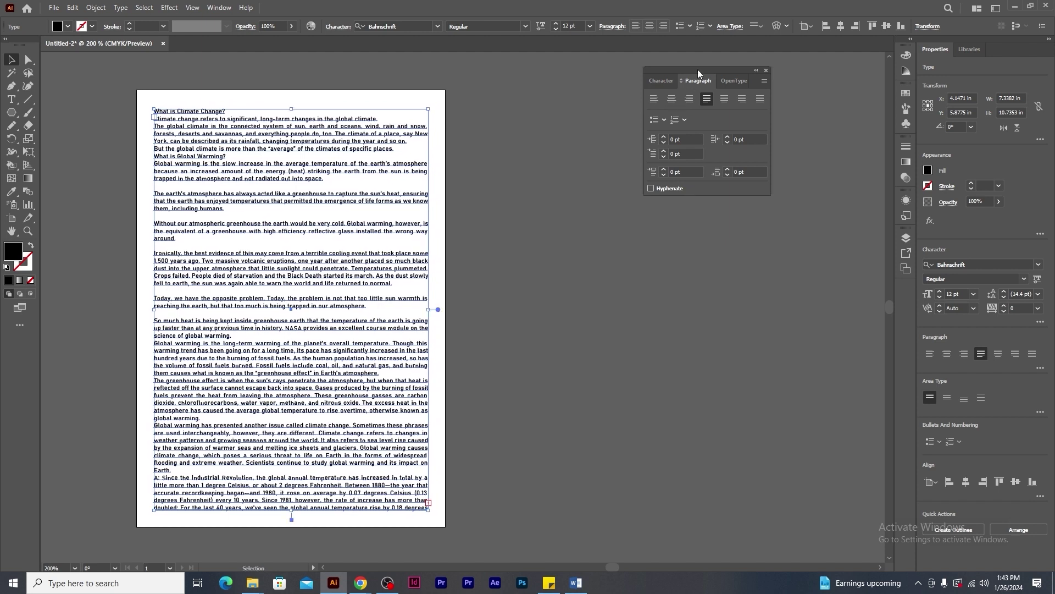
{"action": "left_click_drag", "start_coordinate": [698, 69], "coordinate": [860, 65]}
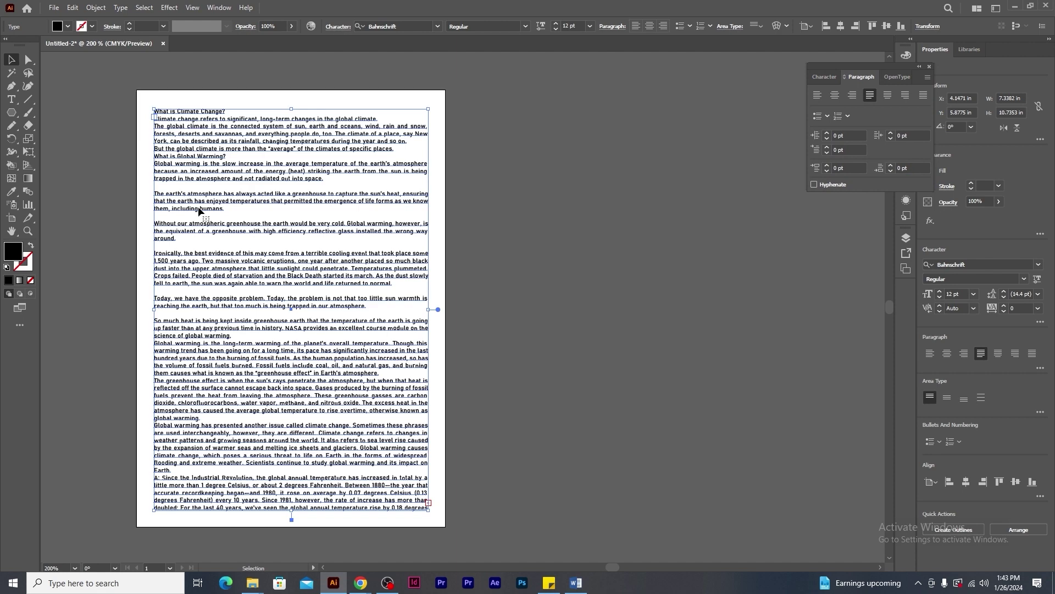
Add A4 Artboard 2 and thread the overflow text from 'Celsius, or 0.32 degrees' into it.
{"action": "left_click", "coordinate": [14, 224]}
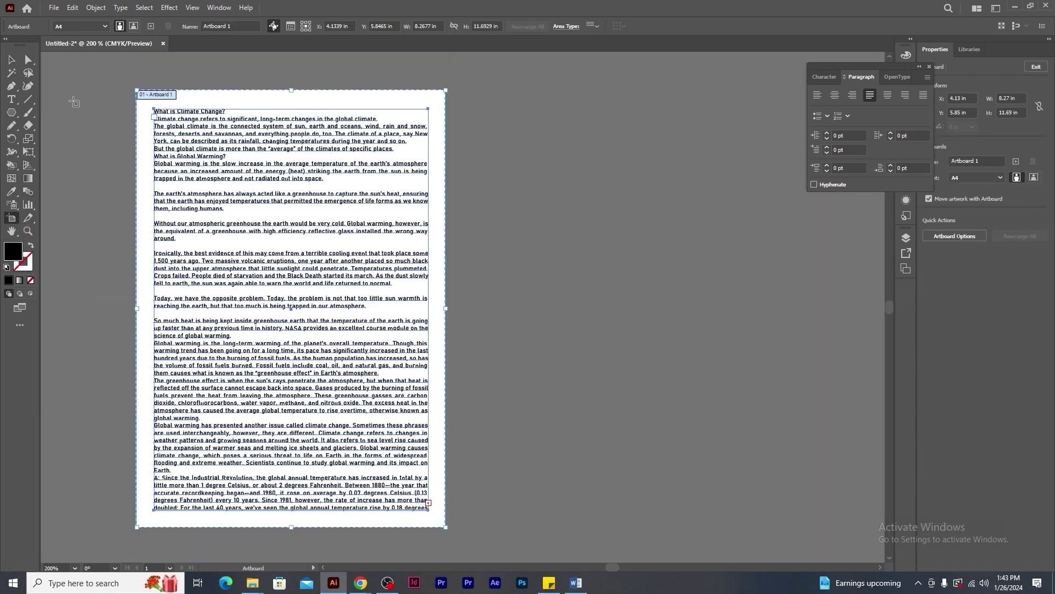
{"action": "left_click", "coordinate": [151, 27]}
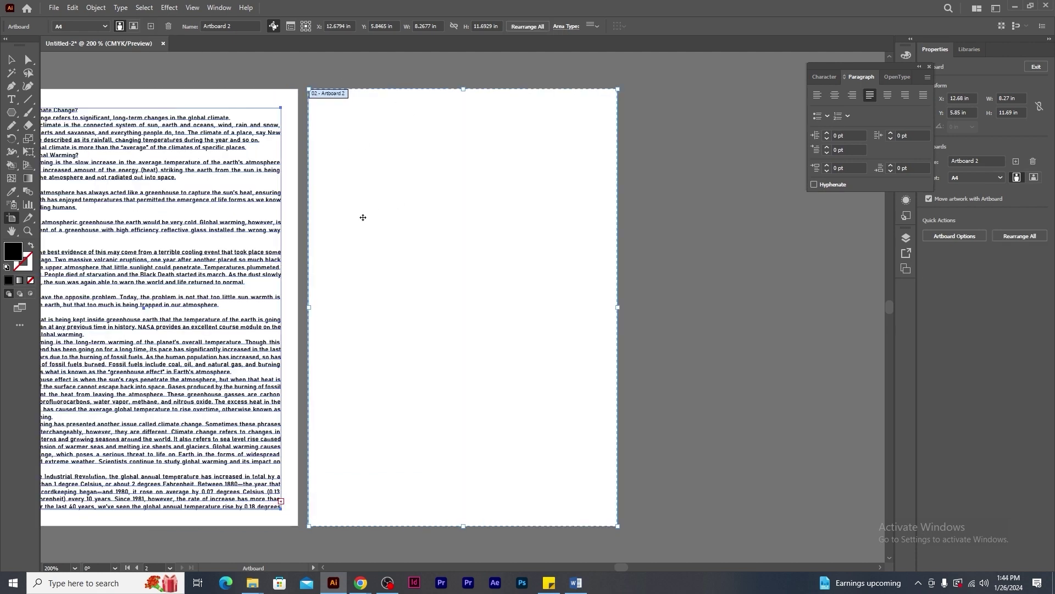
{"action": "key", "text": "Escape"}
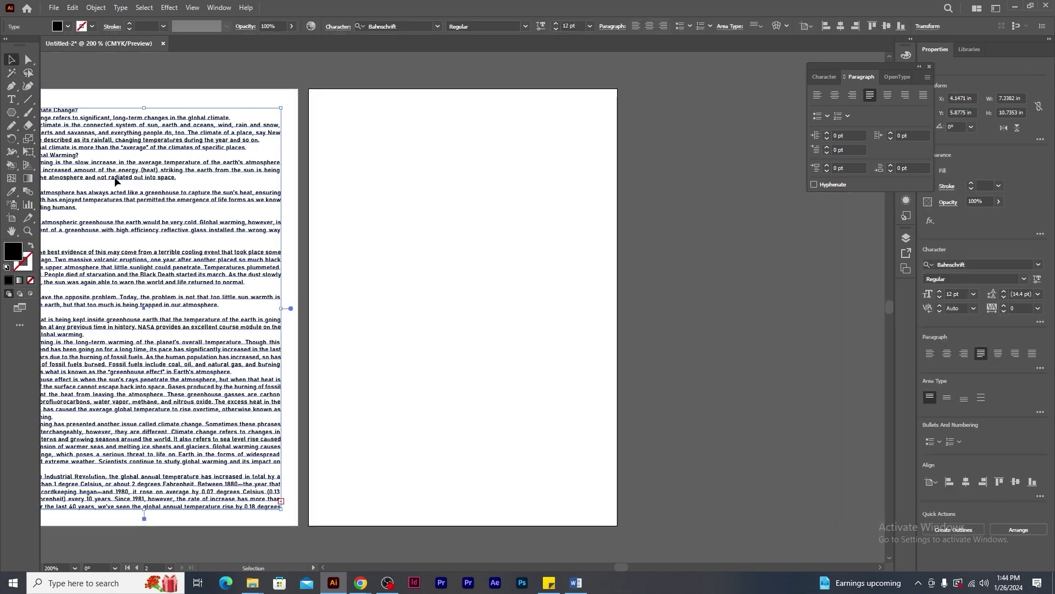
{"action": "key", "text": "t"}
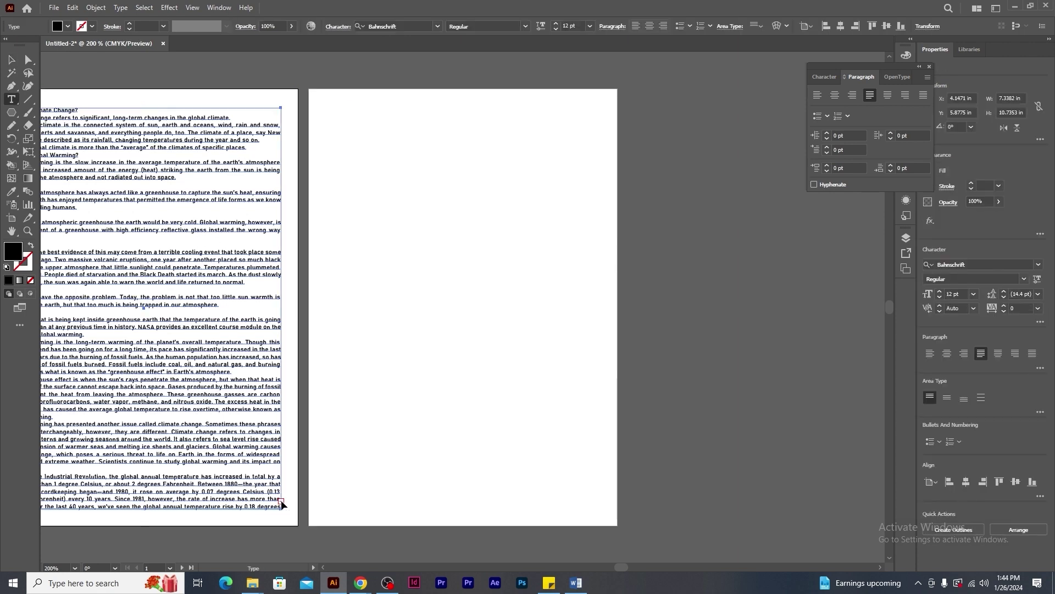
{"action": "left_click", "coordinate": [329, 113]}
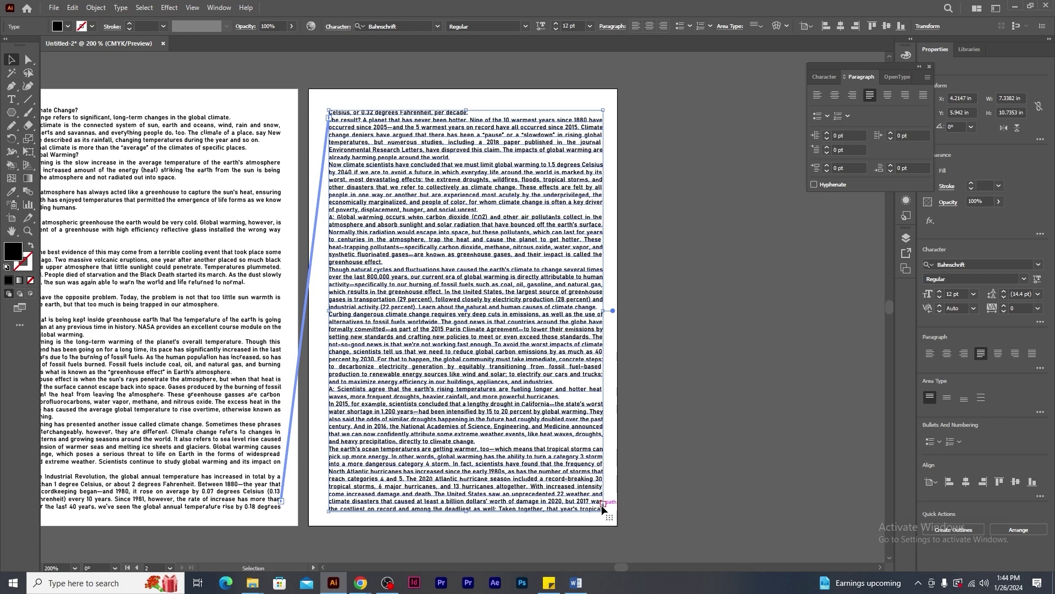
Add Artboard 3 and thread the second frame's overflow, starting 'storms (including Hurricanes Harvey…', onto it.
{"action": "left_click", "coordinate": [12, 217]}
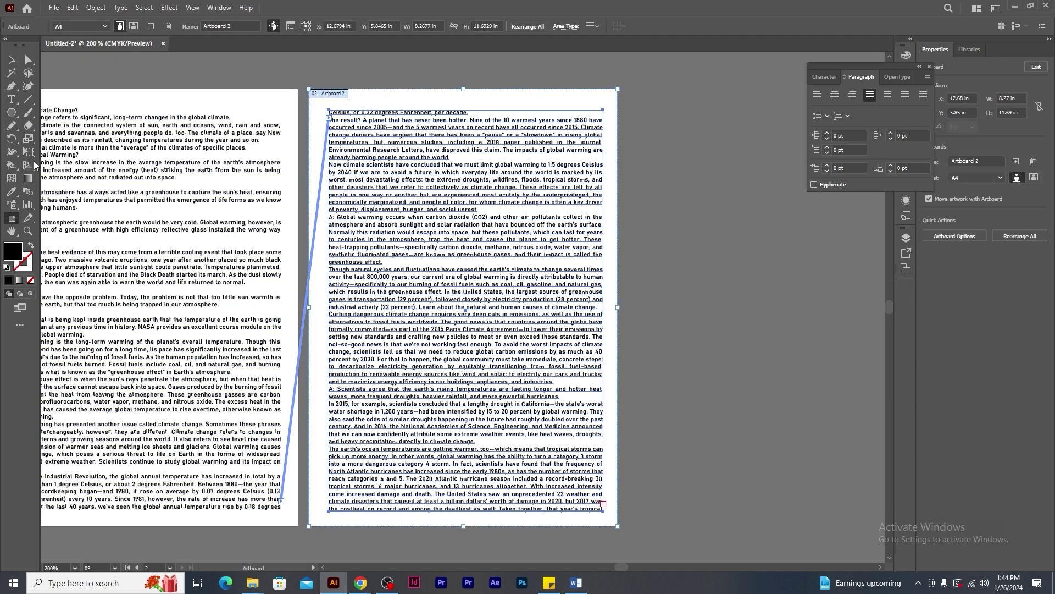
{"action": "left_click", "coordinate": [151, 28]}
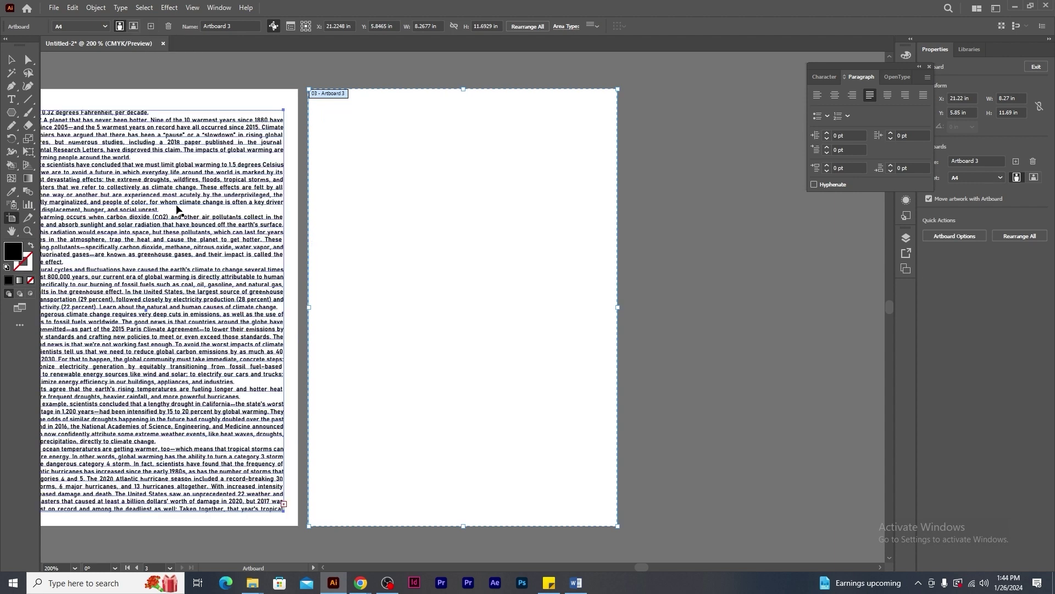
{"action": "key", "text": "Escape"}
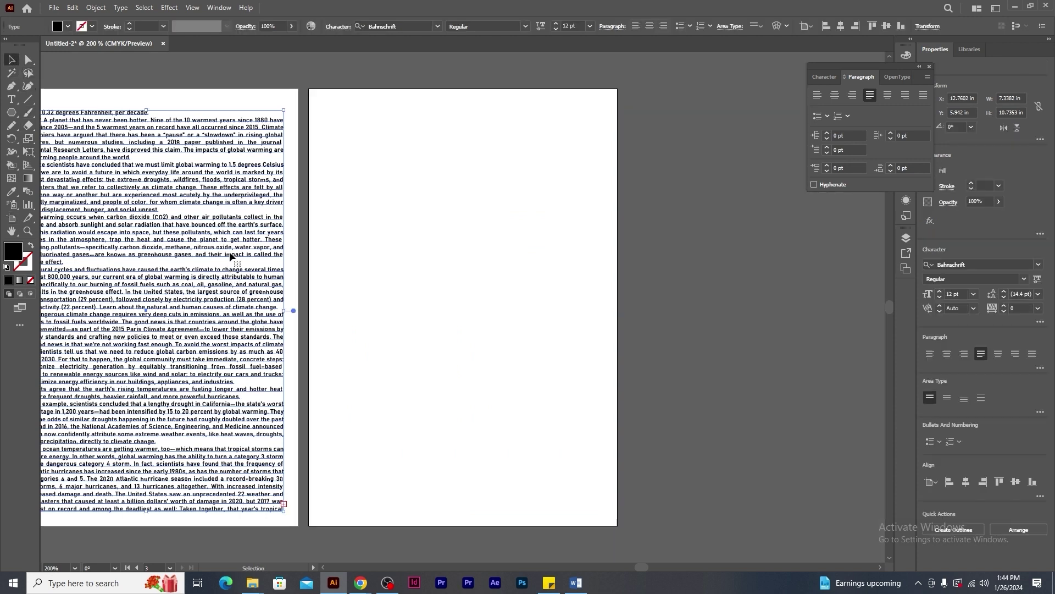
{"action": "key", "text": "t"}
{"action": "left_click", "coordinate": [283, 504]}
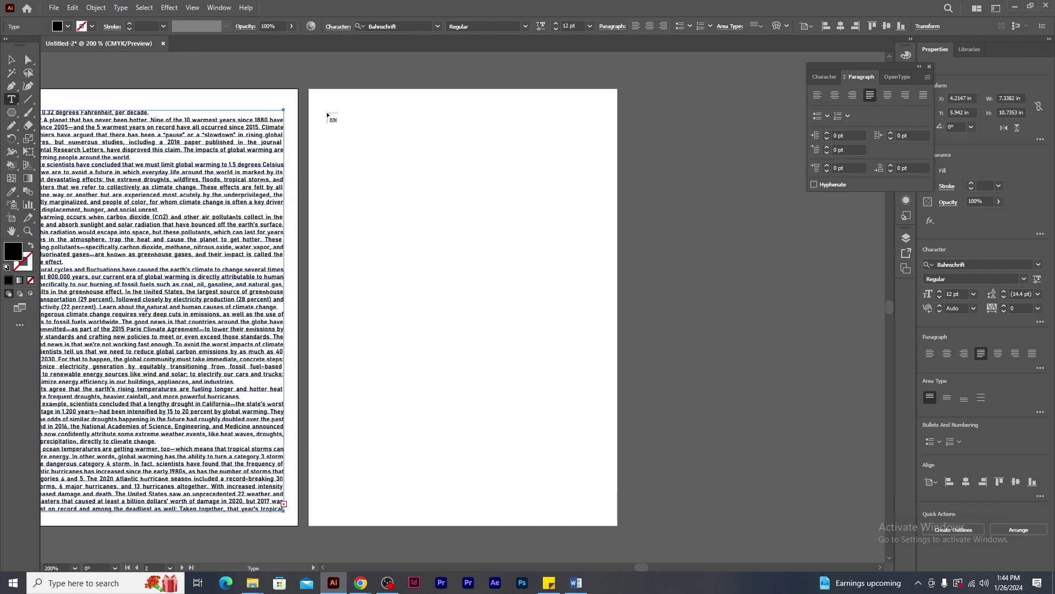
{"action": "left_click", "coordinate": [328, 116]}
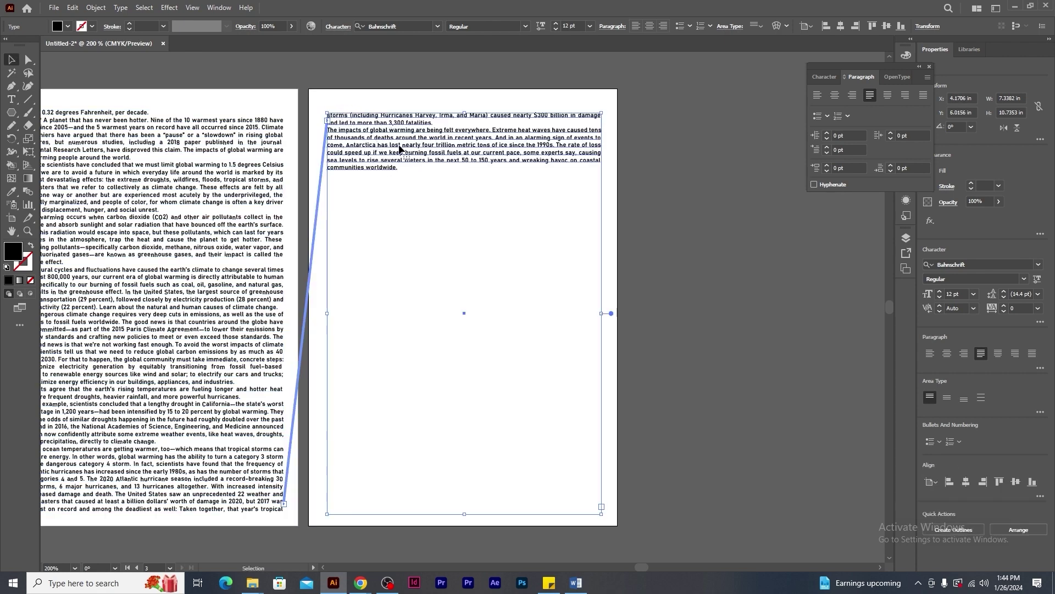
{"action": "left_click_drag", "start_coordinate": [262, 242], "coordinate": [643, 245]}
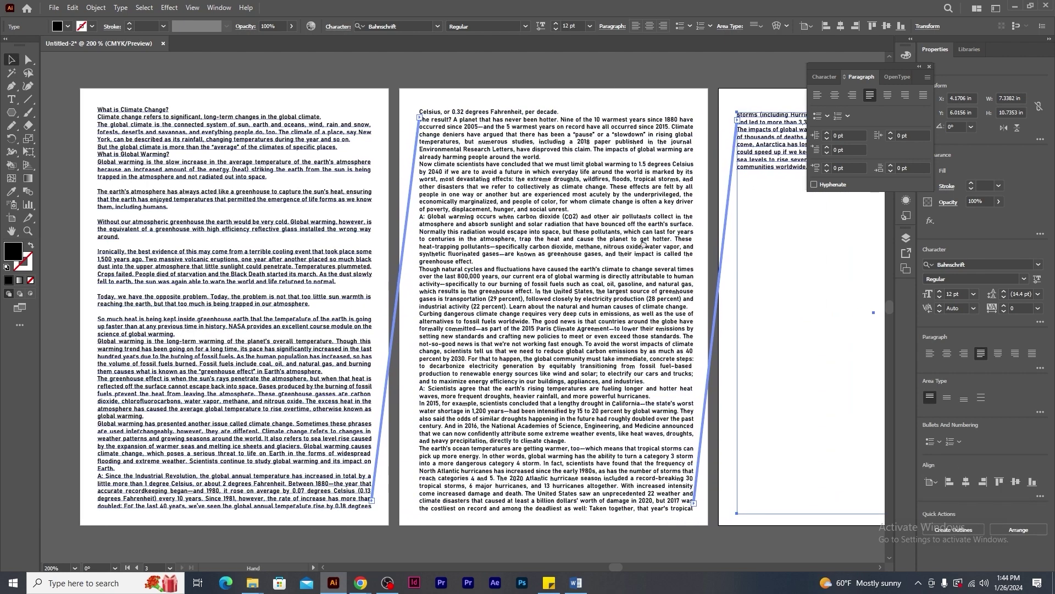
{"action": "left_click", "coordinate": [188, 82]}
{"action": "left_click_drag", "start_coordinate": [776, 360], "coordinate": [713, 358]}
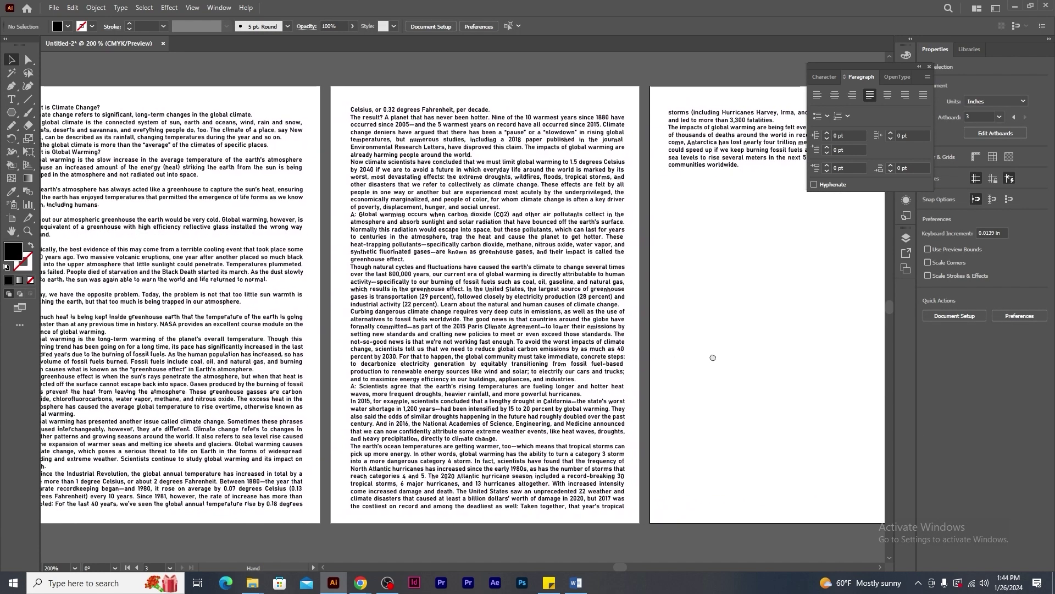